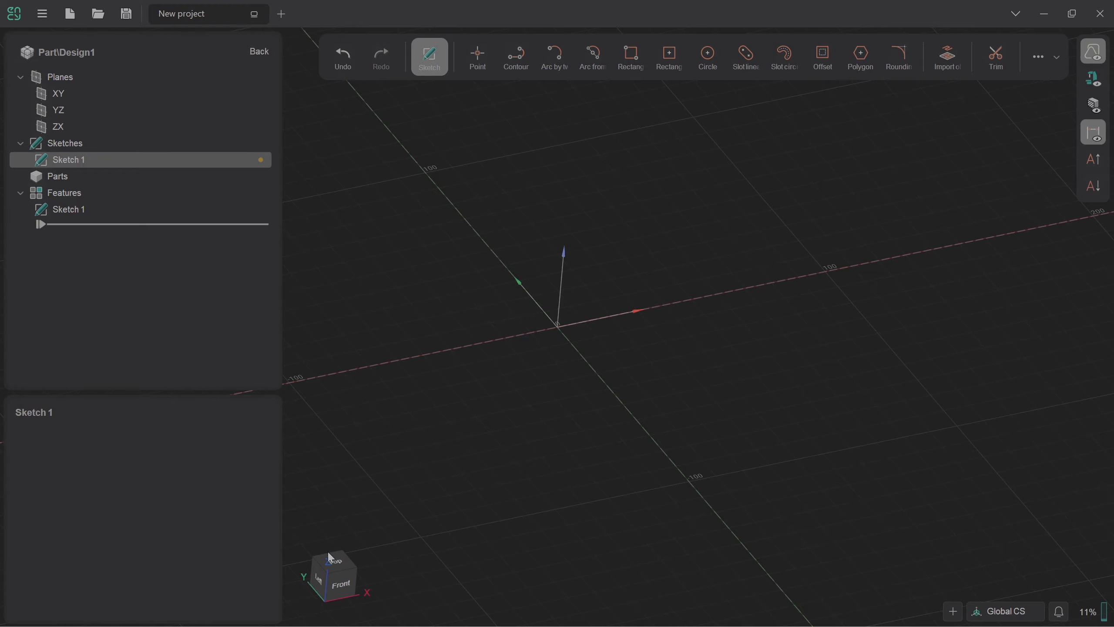
- View the sketch from the top and insert the "part for CAD" file from Downloads as a decal image
left_click(339, 567)
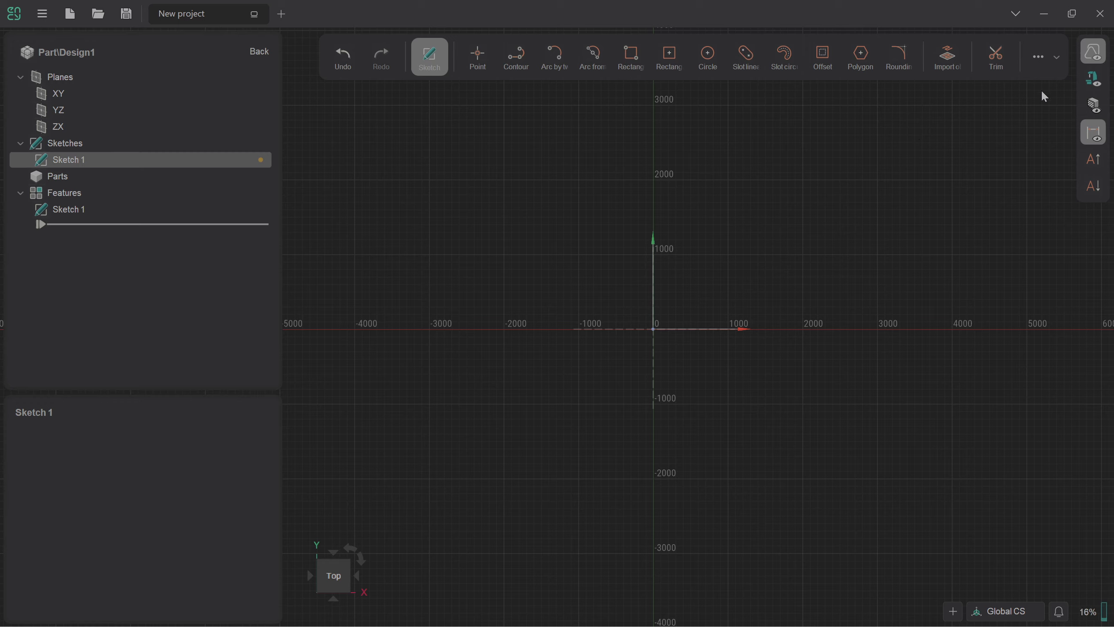
left_click(1052, 64)
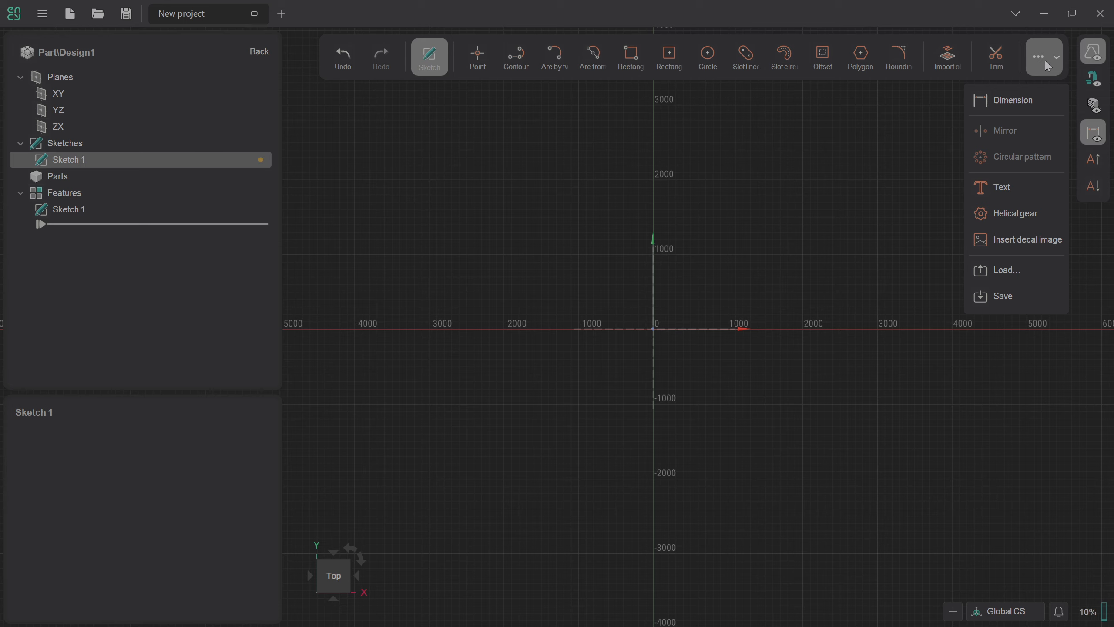
left_click(1035, 241)
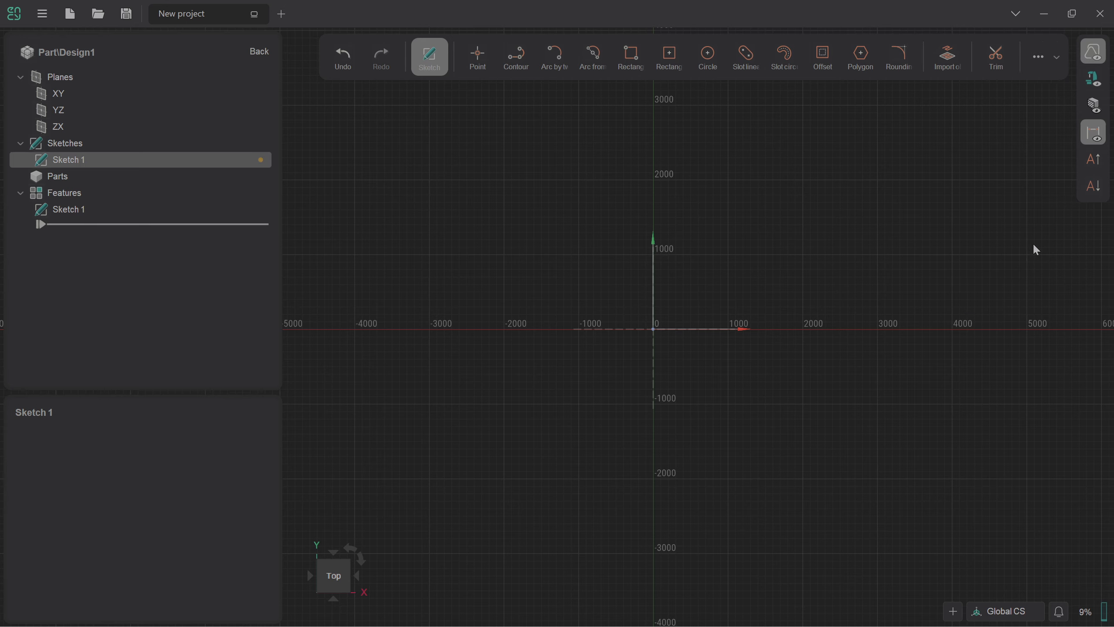
left_click(201, 118)
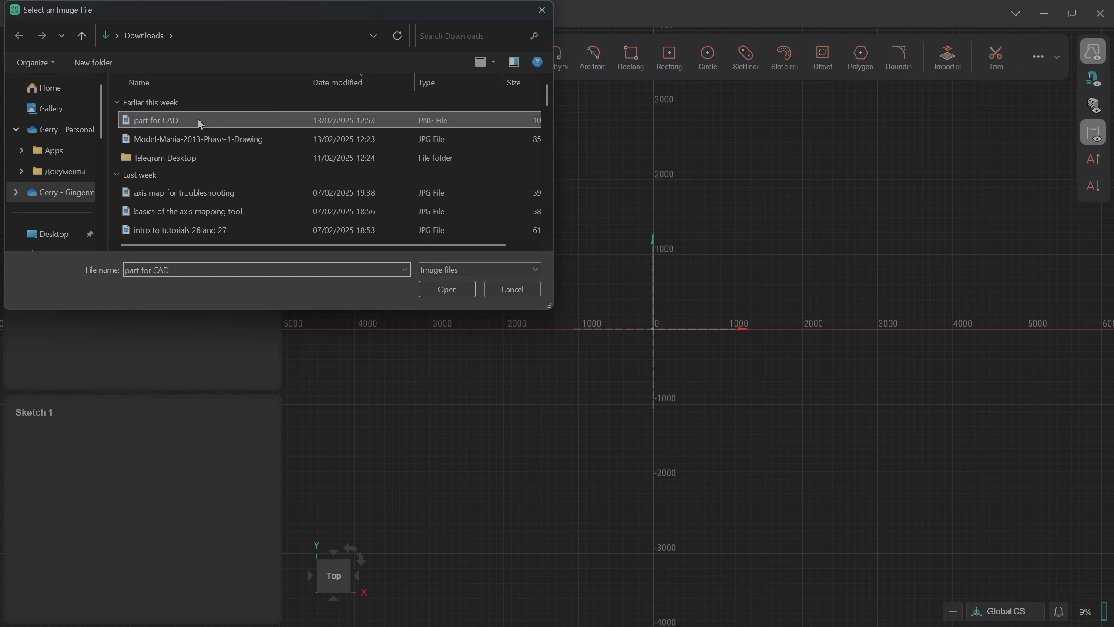
left_click(447, 289)
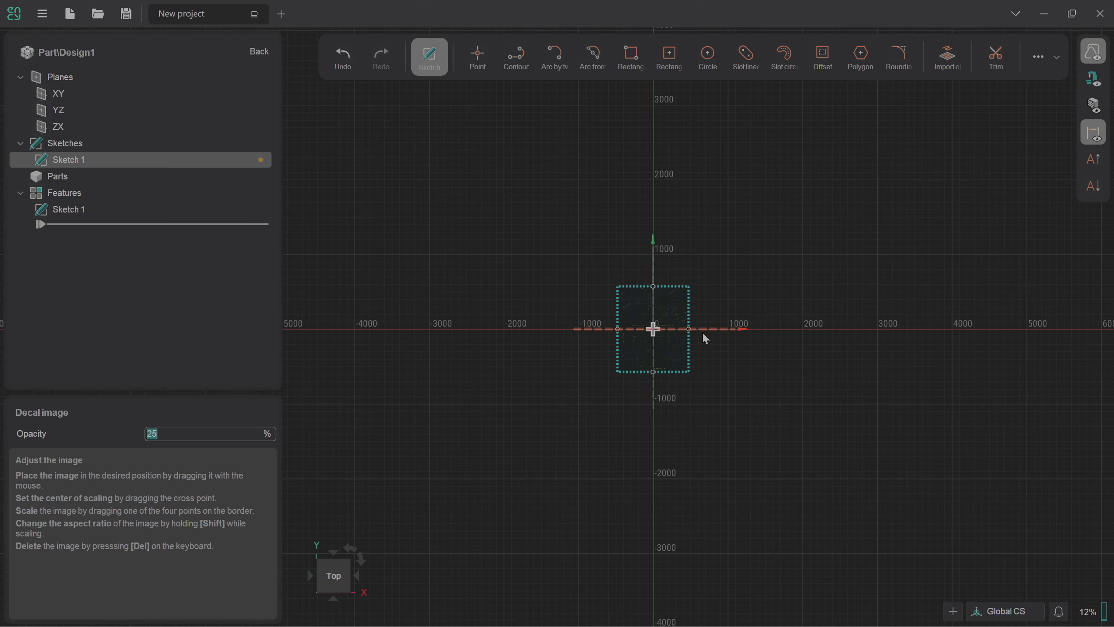
- Move the decal image so the center of its large Ø30/Ø40 circles lies exactly on the sketch origin
scroll(649, 315, "up", 10)
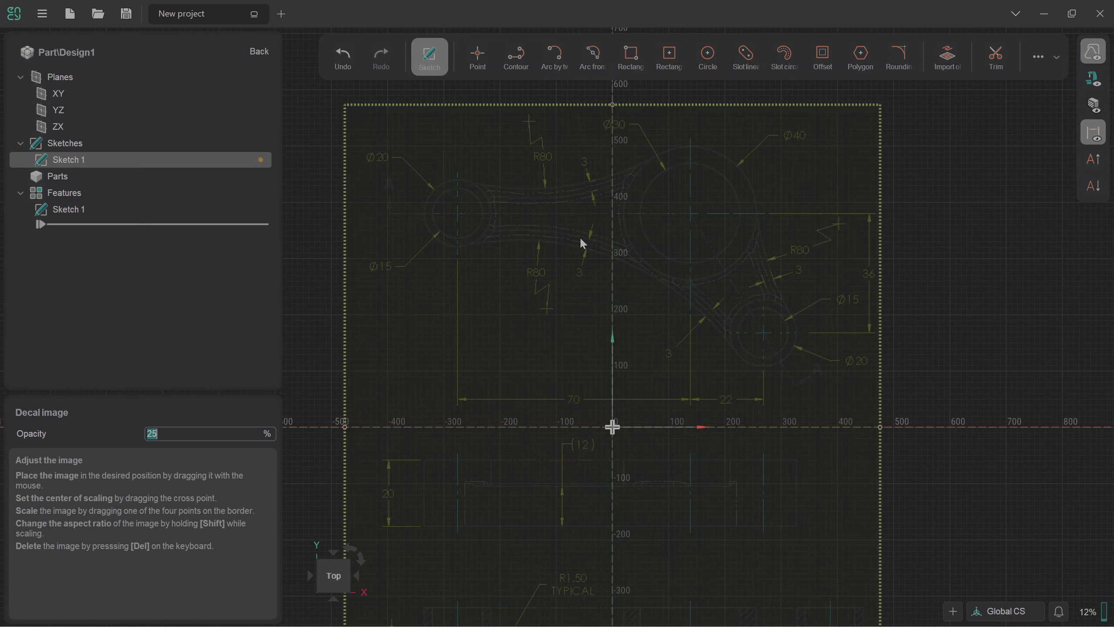
scroll(557, 139, "up", 2)
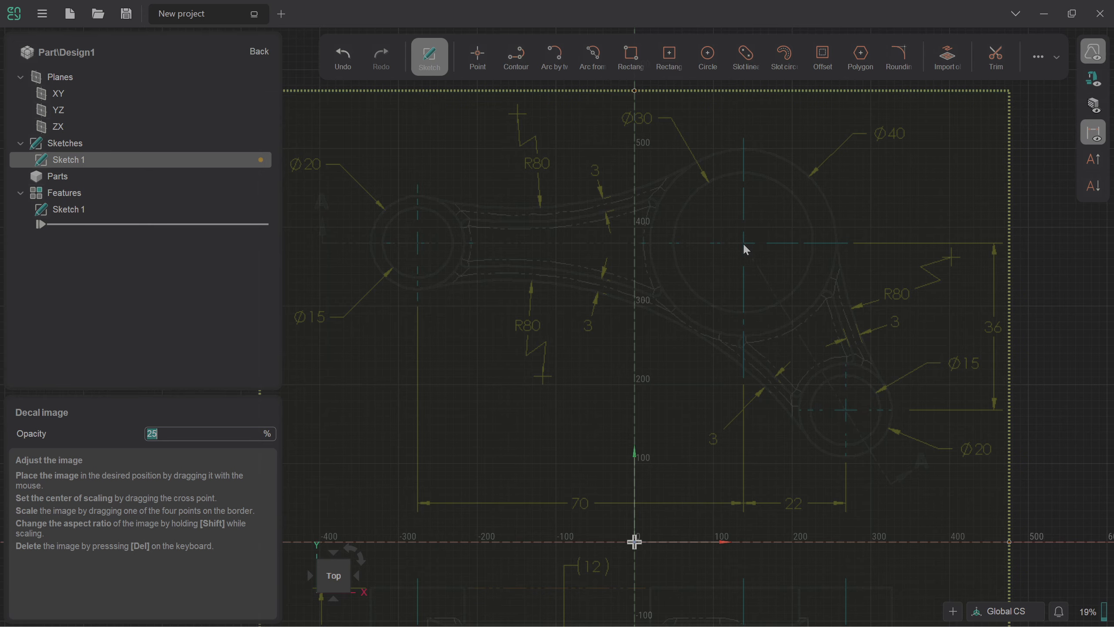
mouse_move(744, 242)
left_mouse_down()
mouse_move(639, 231)
mouse_move(643, 542)
left_mouse_up()
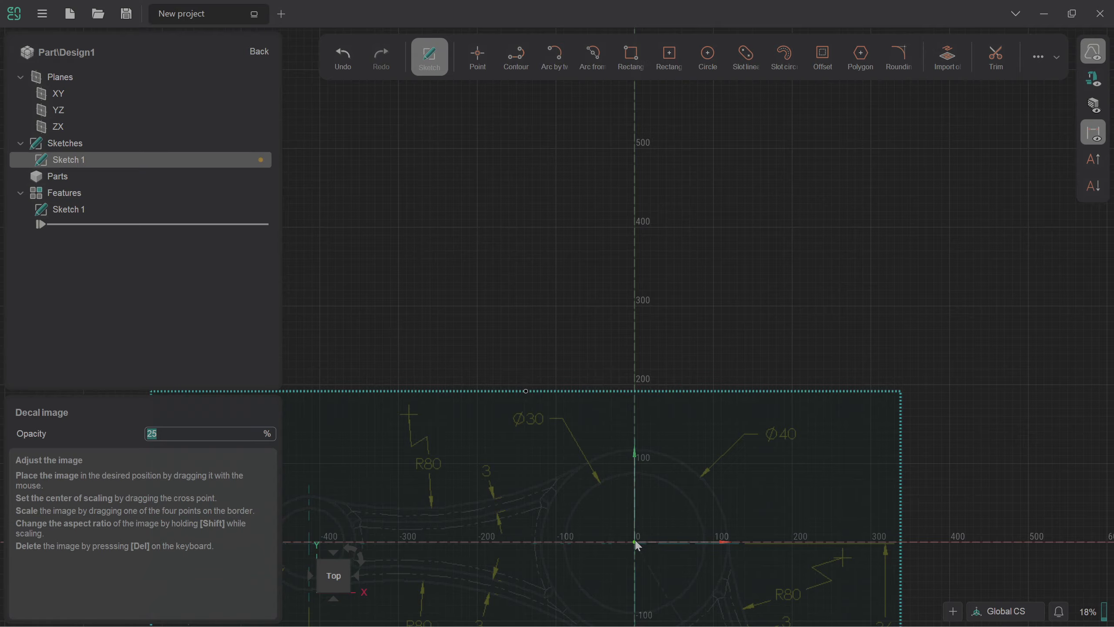
scroll(677, 435, "down", 3)
scroll(667, 460, "down", 1)
scroll(684, 440, "up", 10)
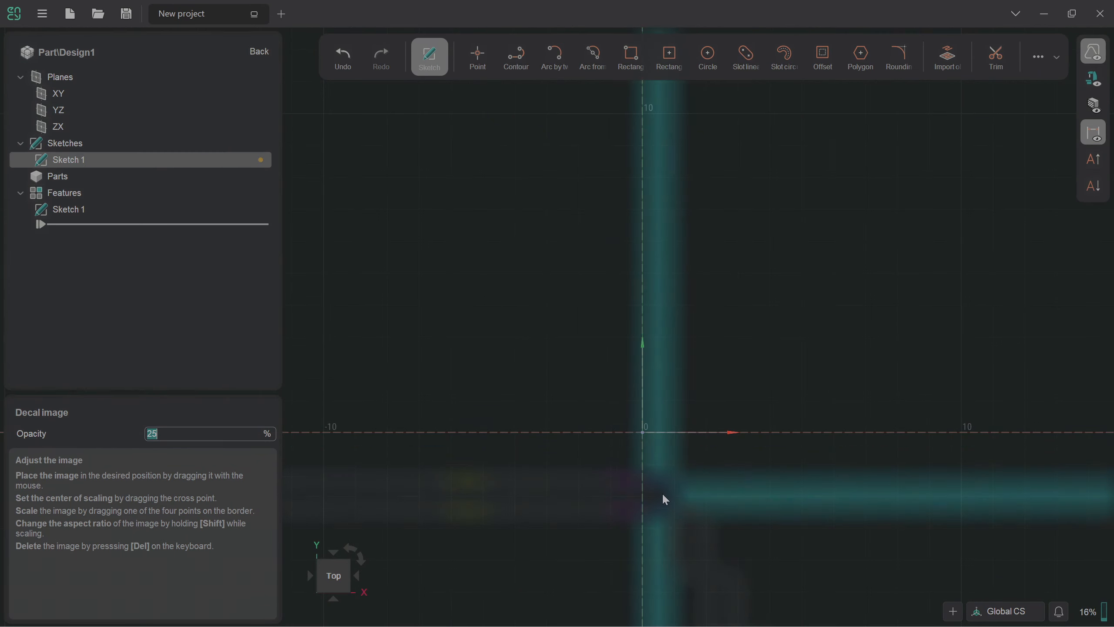
left_click_drag(662, 498, 654, 445)
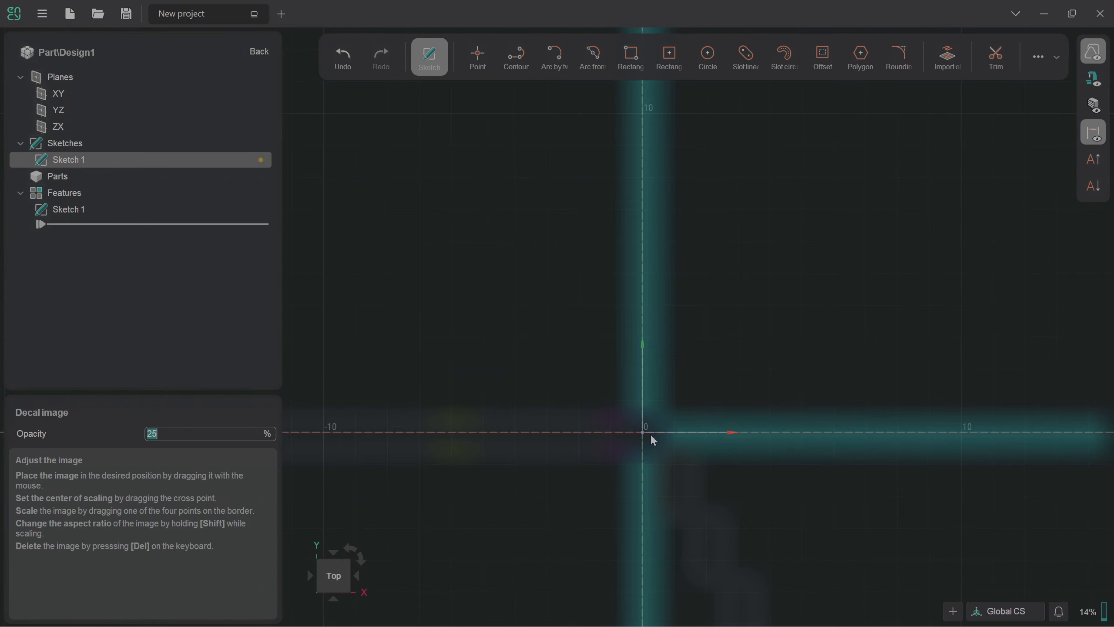
- Place the decal image's scaling center on the sketch origin
scroll(653, 439, "down", 8)
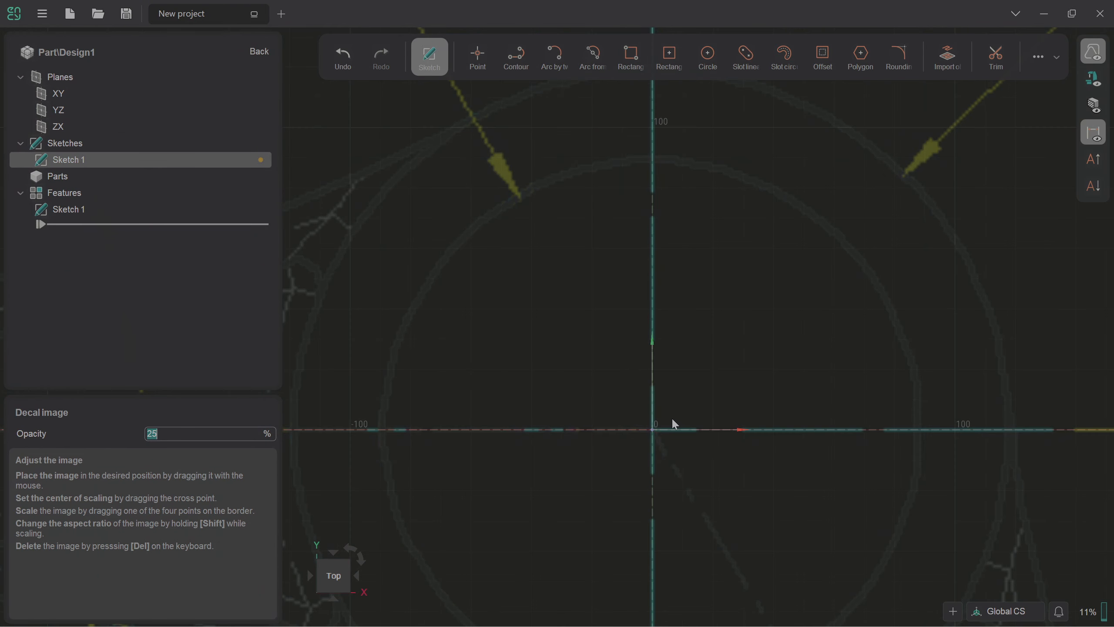
scroll(680, 411, "down", 6)
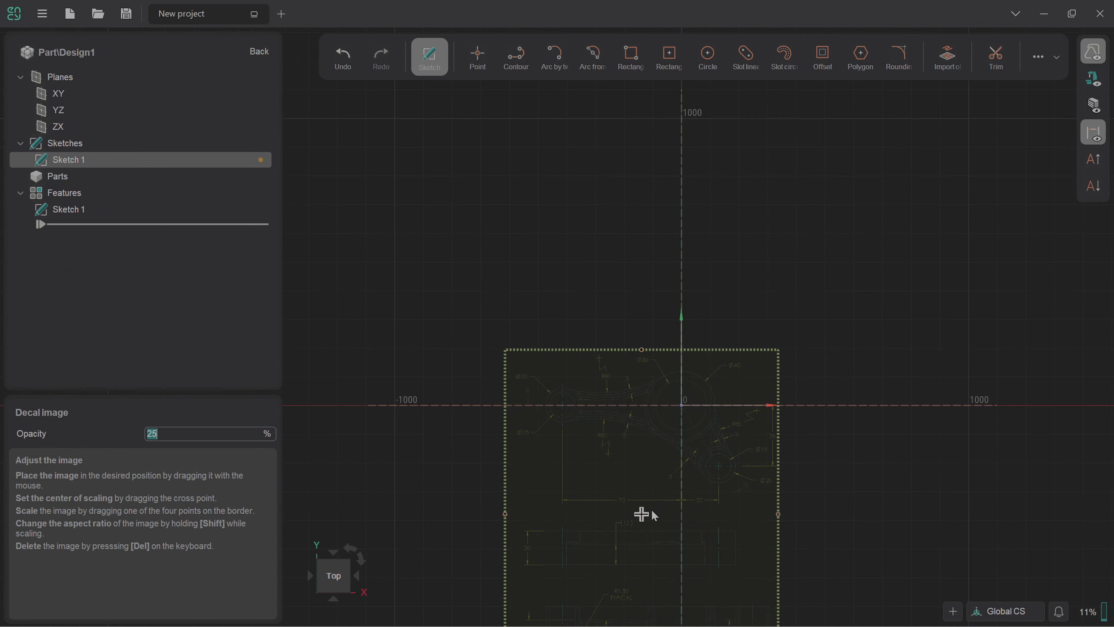
scroll(706, 526, "up", 2)
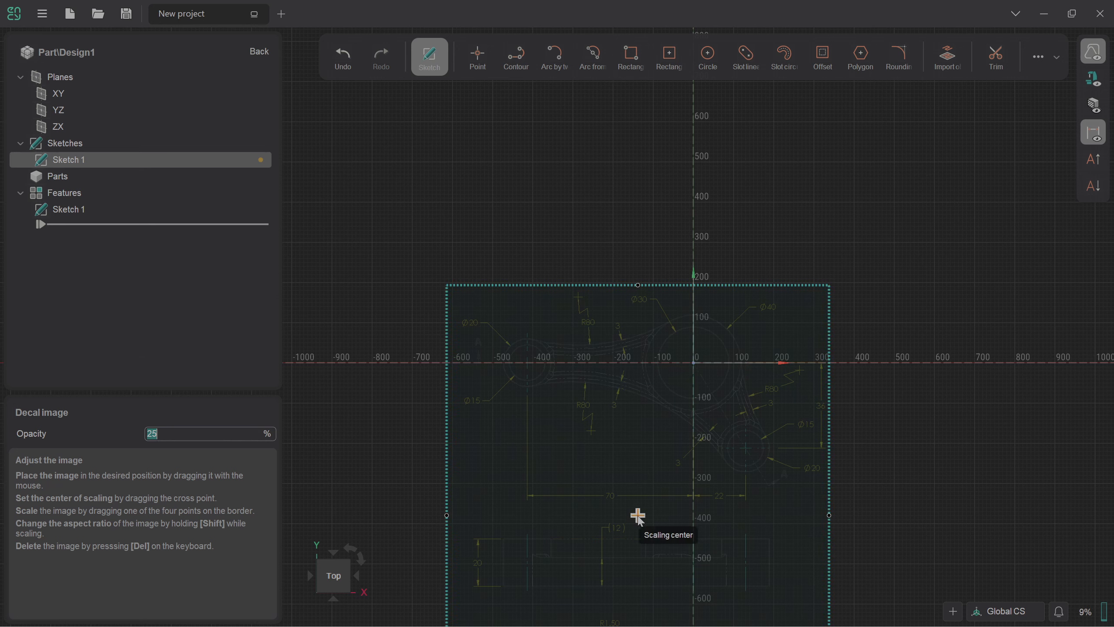
mouse_move(640, 521)
left_mouse_down()
mouse_move(723, 489)
mouse_move(750, 383)
mouse_move(720, 362)
mouse_move(694, 363)
left_mouse_up()
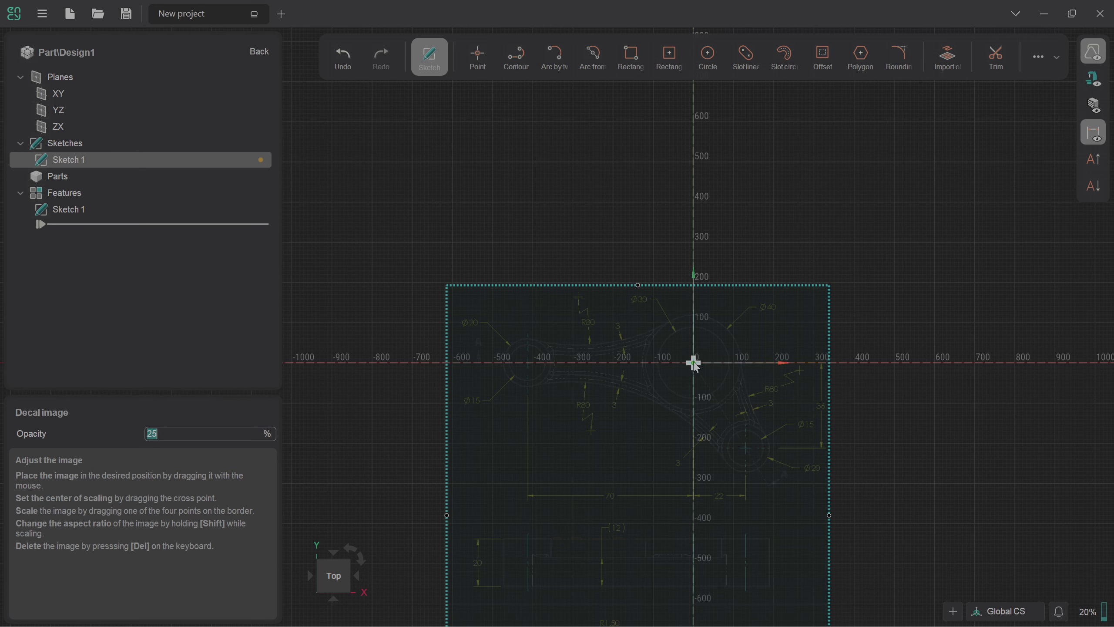
scroll(695, 365, "up", 3)
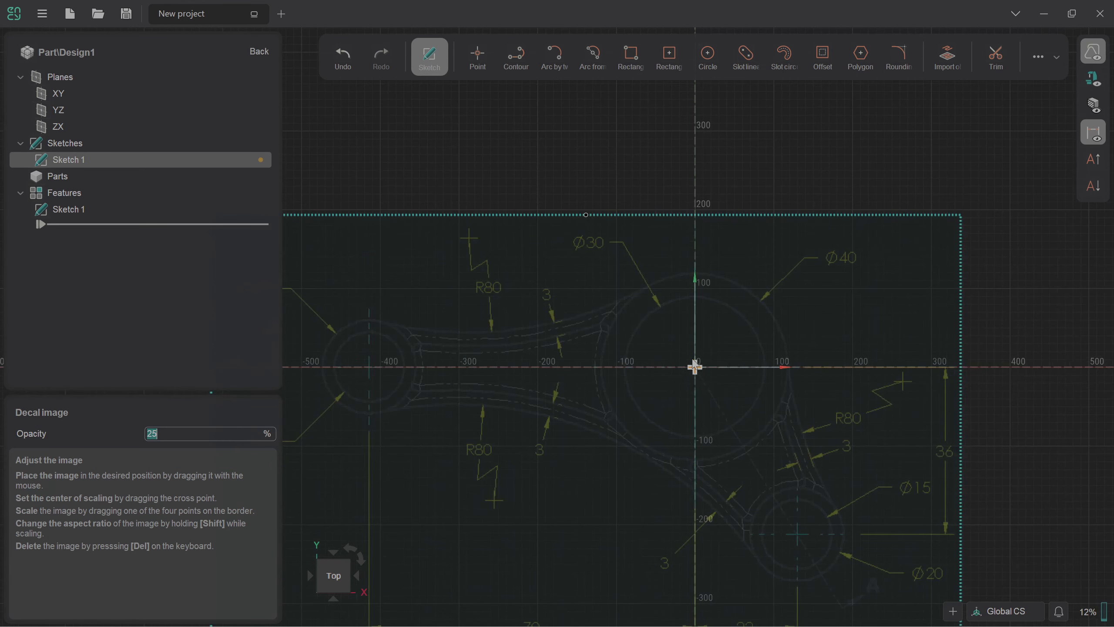
scroll(695, 368, "up", 3)
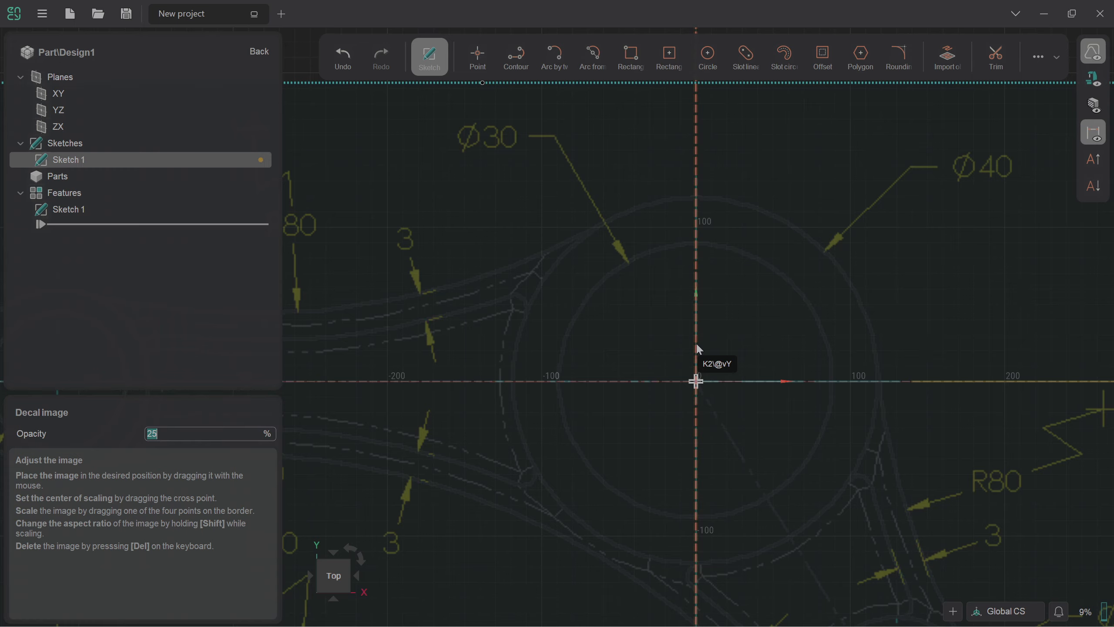
- Draw a circle of 30 mm diameter centered on the sketch origin
left_click(708, 56)
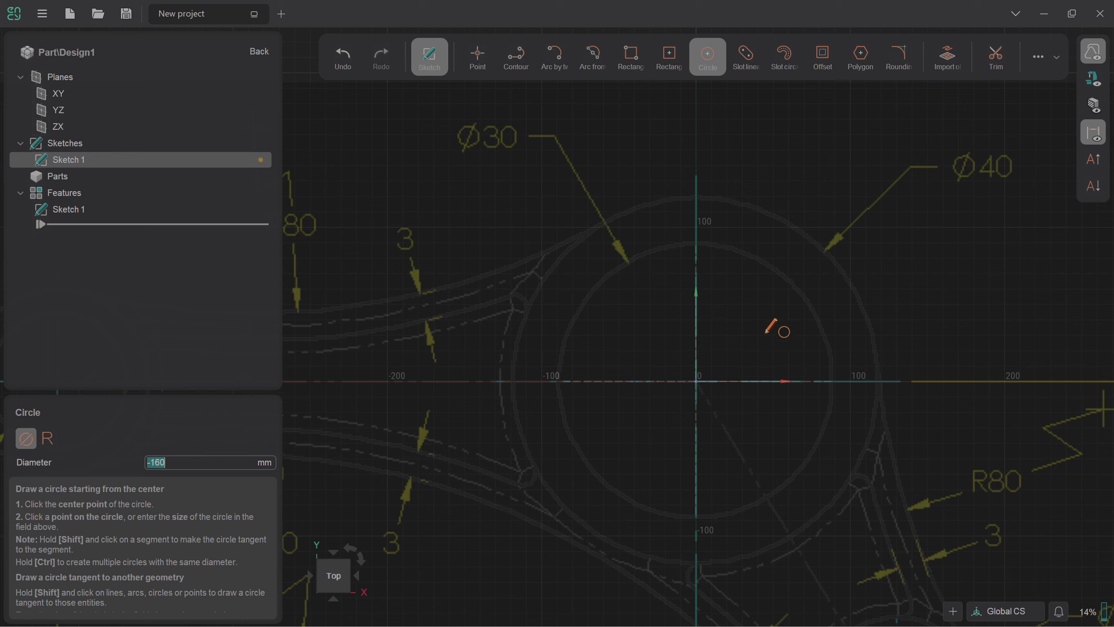
left_click(697, 380)
type("30")
key("Return")
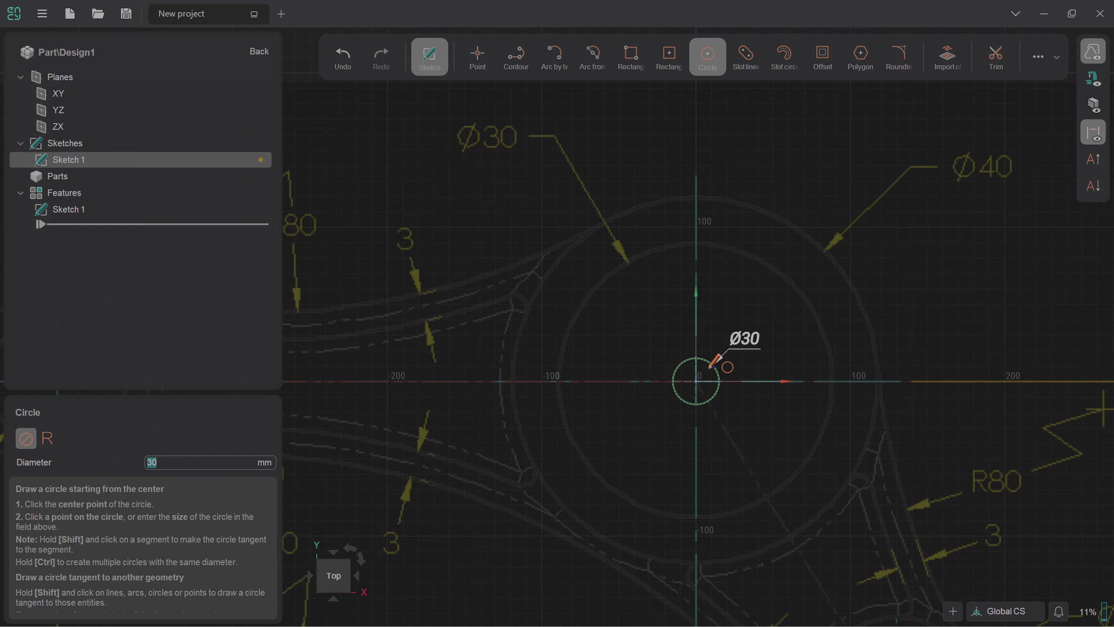
scroll(726, 373, "down", 3)
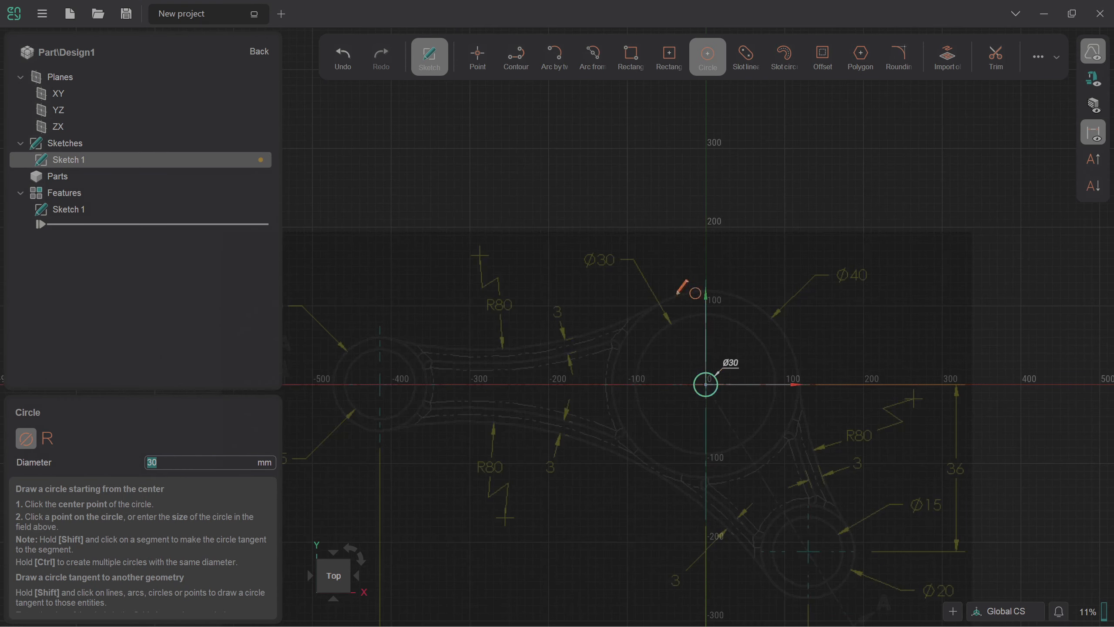
left_click(718, 72)
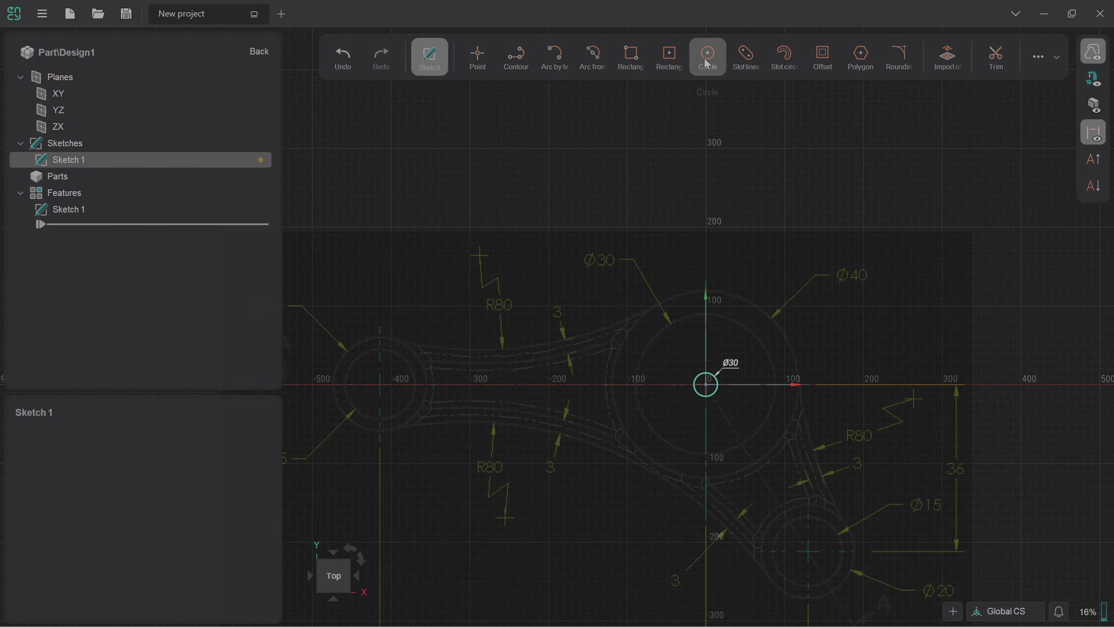
- Scale the decal image down about the origin until its Ø30 circle roughly matches the sketched 30 mm circle
left_click(683, 235)
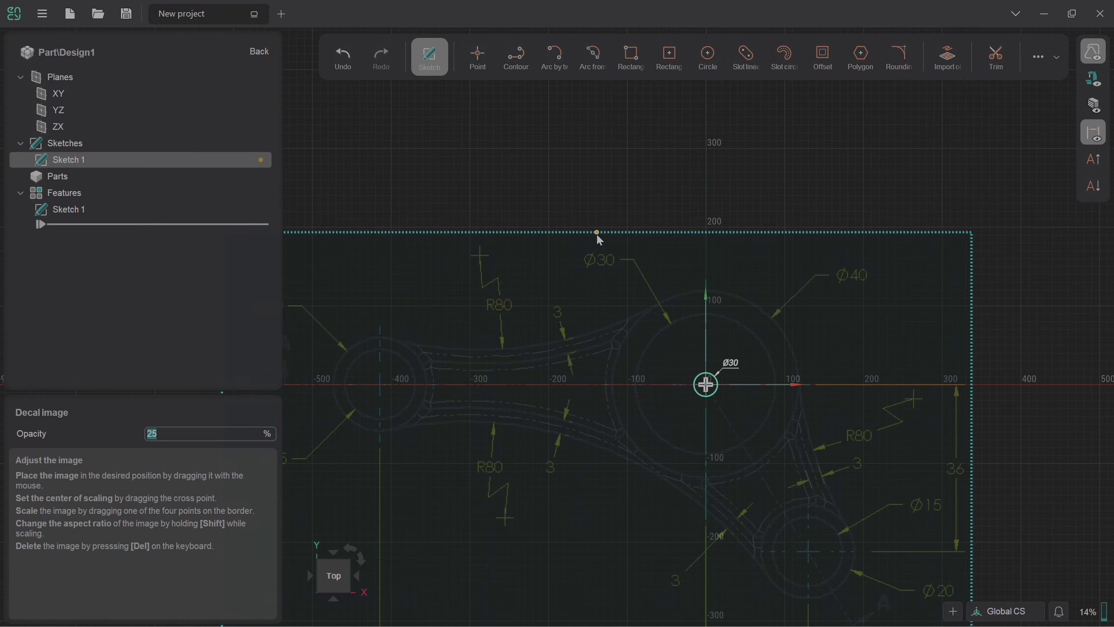
left_click_drag(596, 233, 627, 338)
scroll(636, 298, "up", 2)
scroll(705, 354, "up", 1)
scroll(704, 354, "up", 3)
scroll(705, 354, "down", 2)
scroll(800, 463, "up", 2)
scroll(802, 467, "up", 2)
scroll(655, 451, "up", 4)
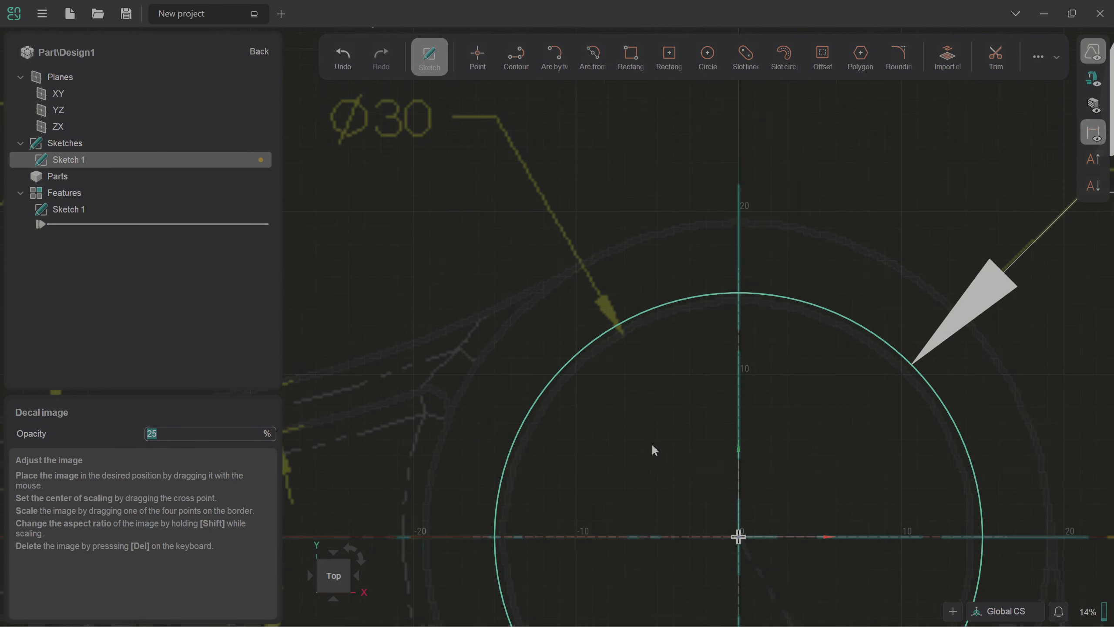
- Fine-tune the decal image's scale so its Ø30 circle aligns precisely with the sketched 30 mm circle
scroll(589, 346, "up", 3)
scroll(599, 359, "down", 6)
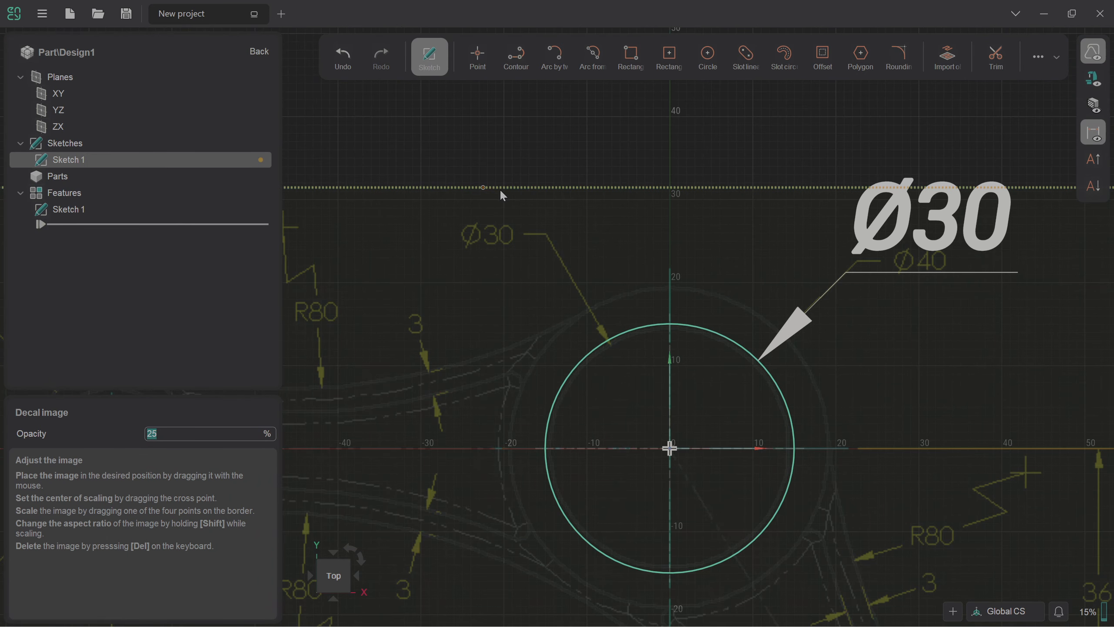
left_click_drag(481, 190, 477, 178)
scroll(582, 320, "up", 5)
scroll(642, 354, "down", 2)
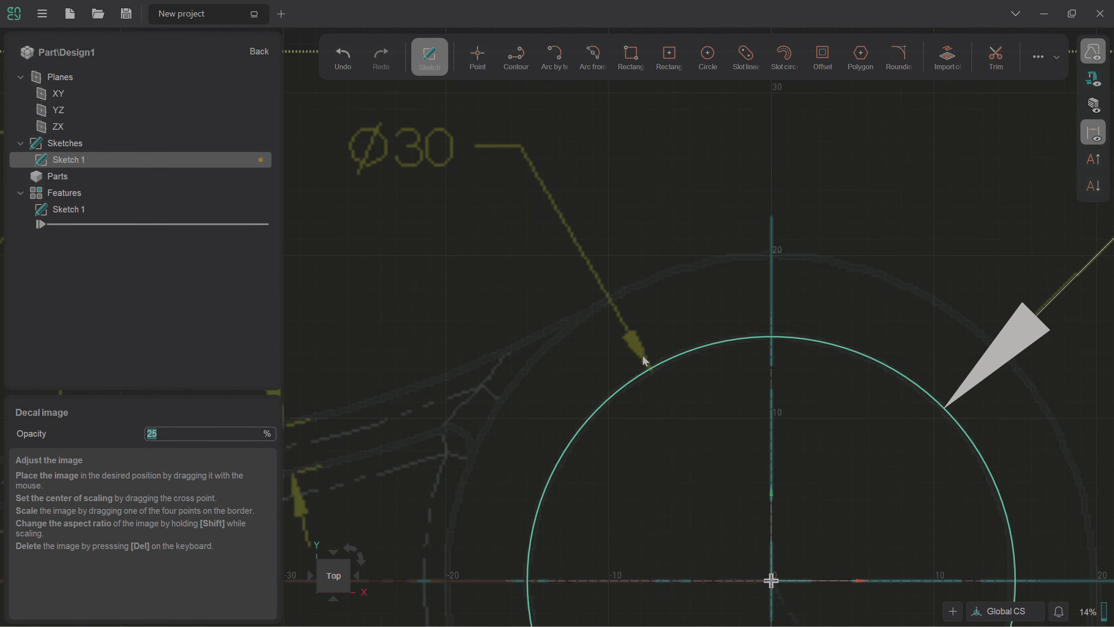
scroll(518, 244, "down", 2)
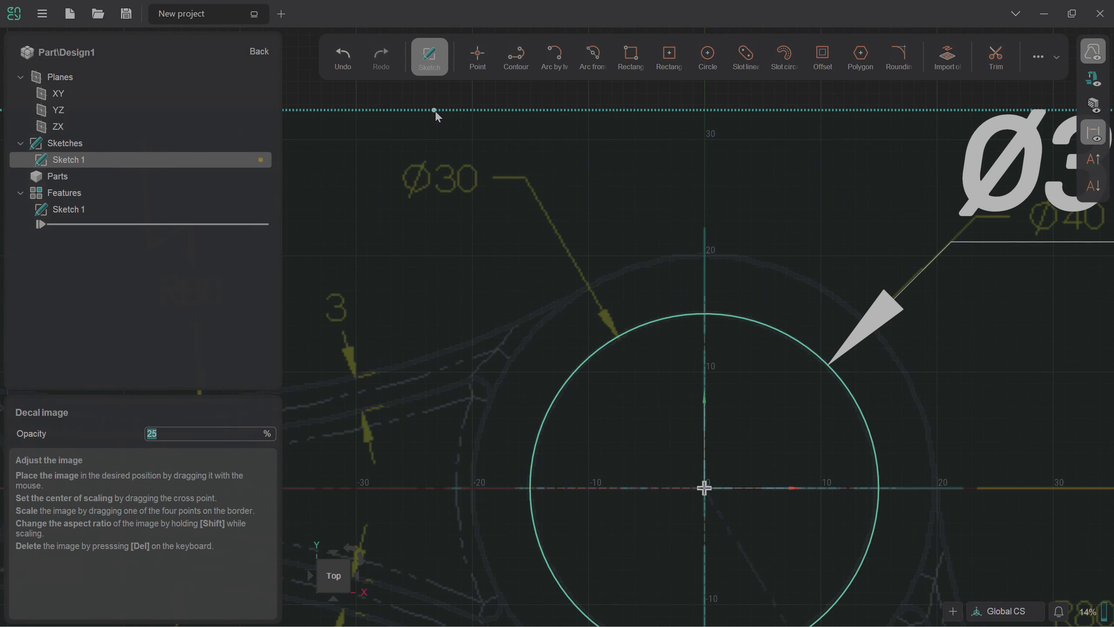
left_click_drag(435, 109, 435, 109)
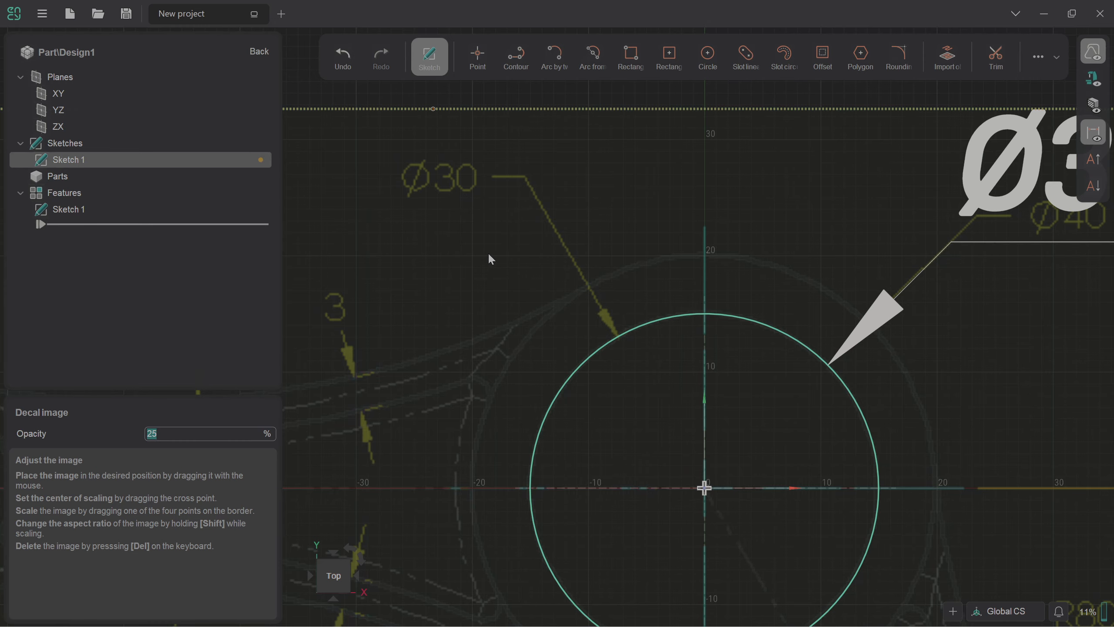
- Move the 30 mm diameter label beside the image's Ø30 callout and draw a 40 mm diameter circle centered on the origin
scroll(501, 232, "down", 3)
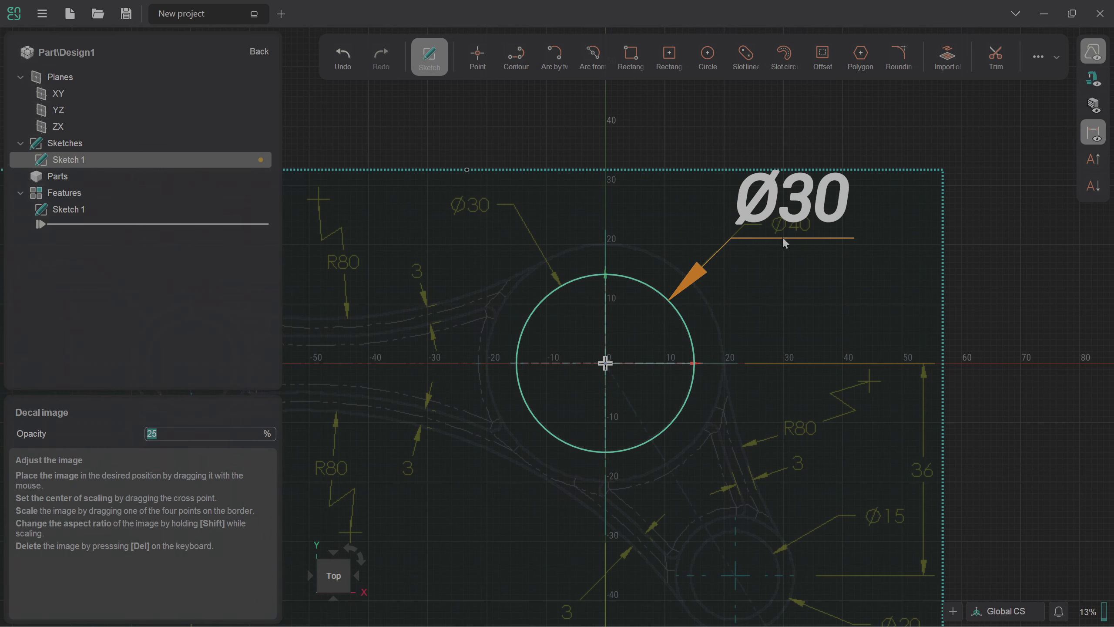
left_click_drag(782, 237, 562, 166)
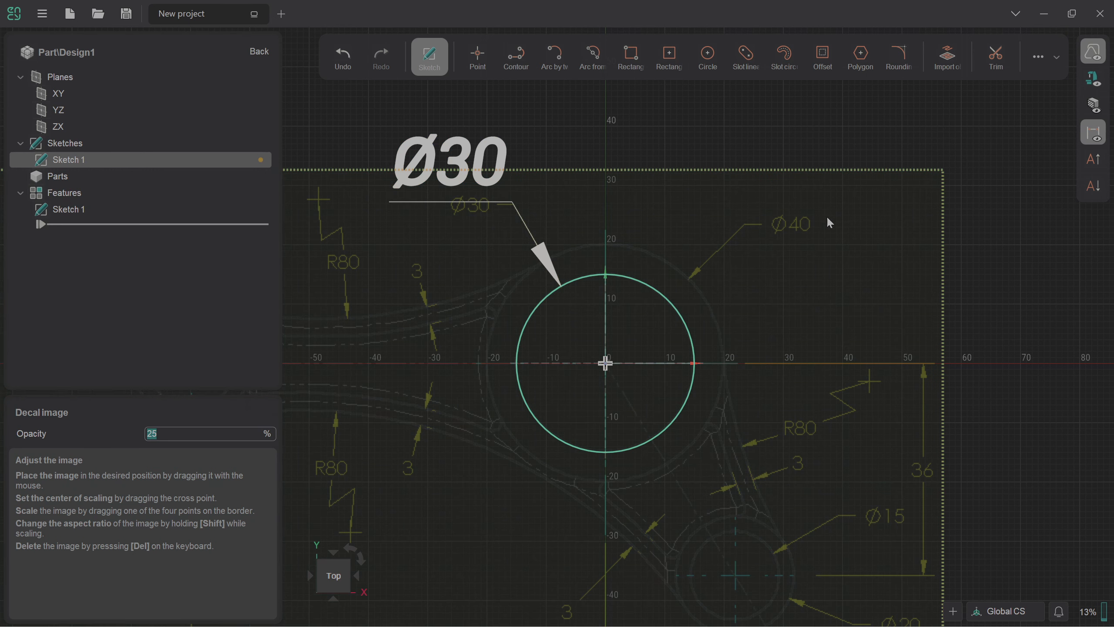
left_click(707, 55)
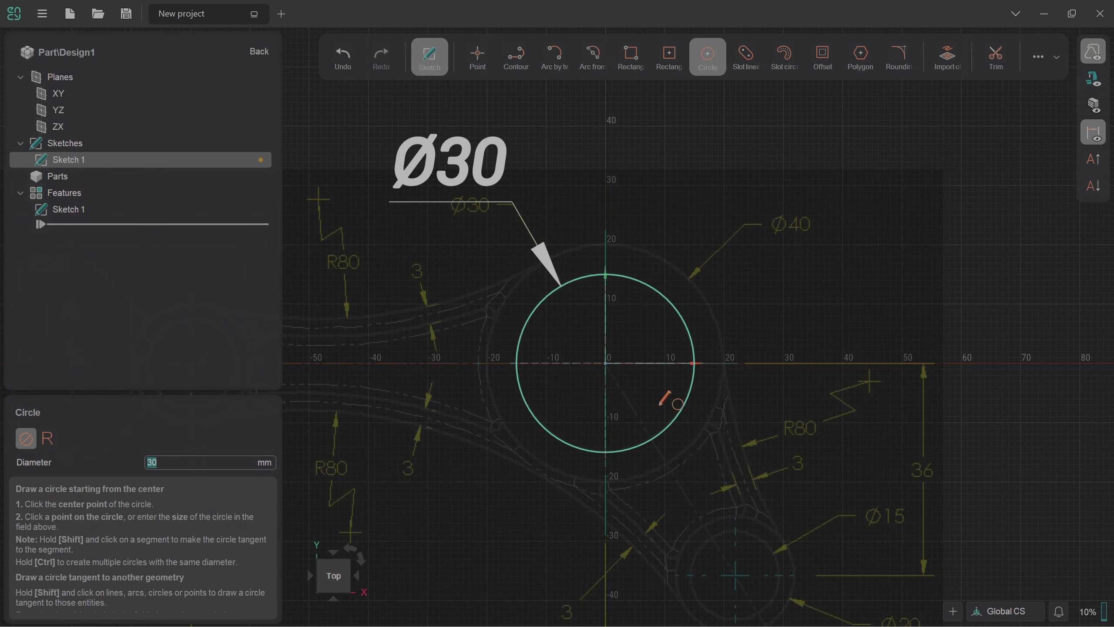
left_click(606, 364)
type("40")
key("Return")
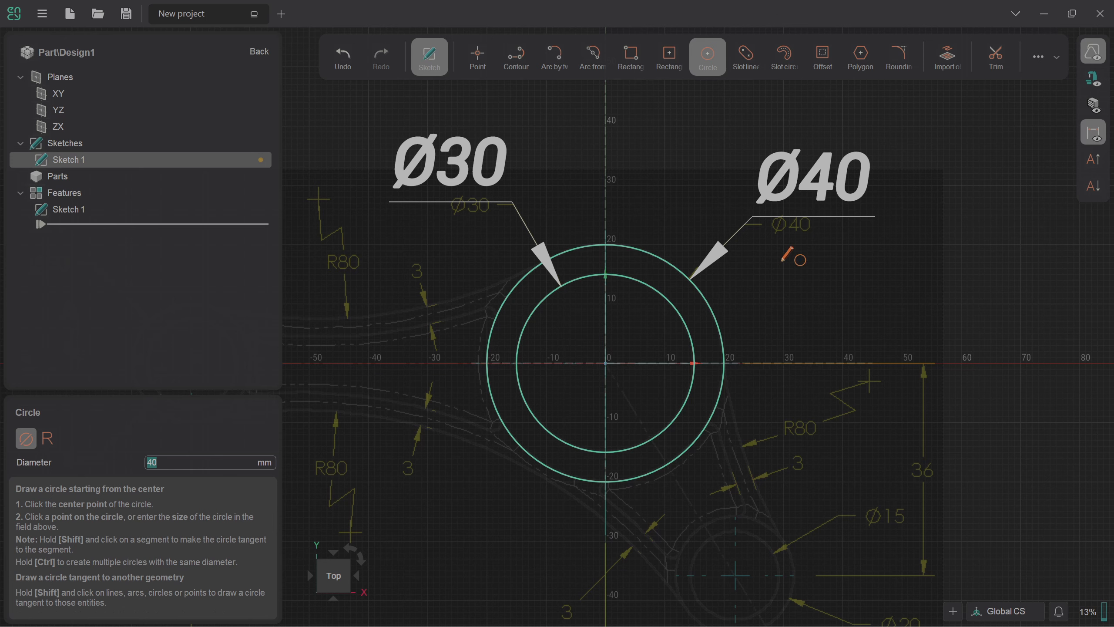
- Draw a 15 mm diameter circle on the horizontal axis, centered on the image's left boss about 70 mm from the origin
scroll(781, 276, "down", 3)
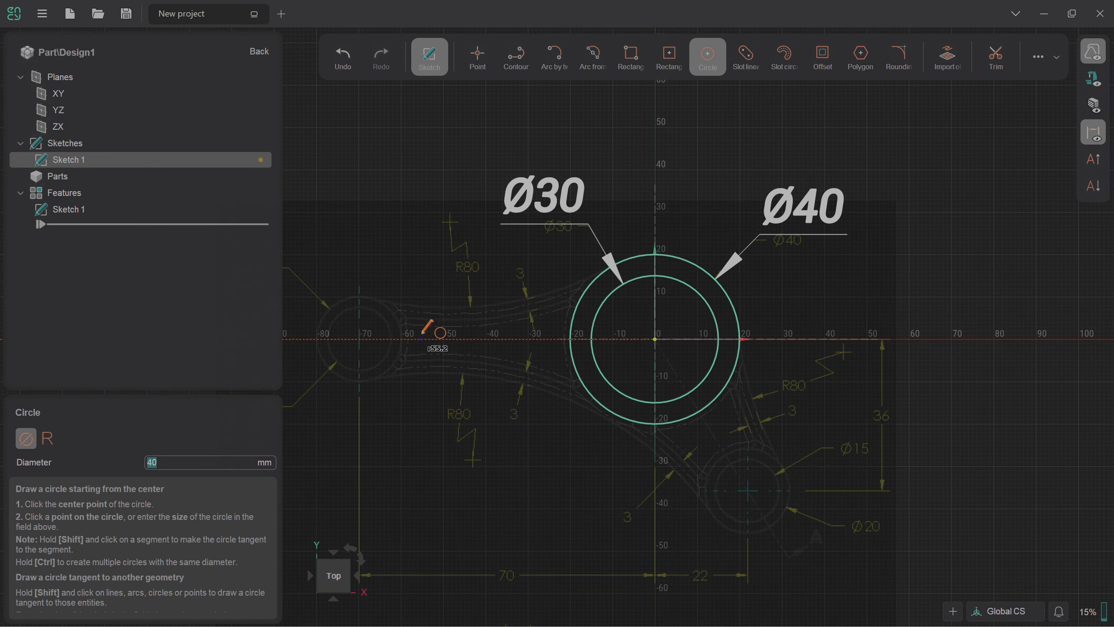
scroll(393, 349, "down", 2)
scroll(388, 349, "up", 5)
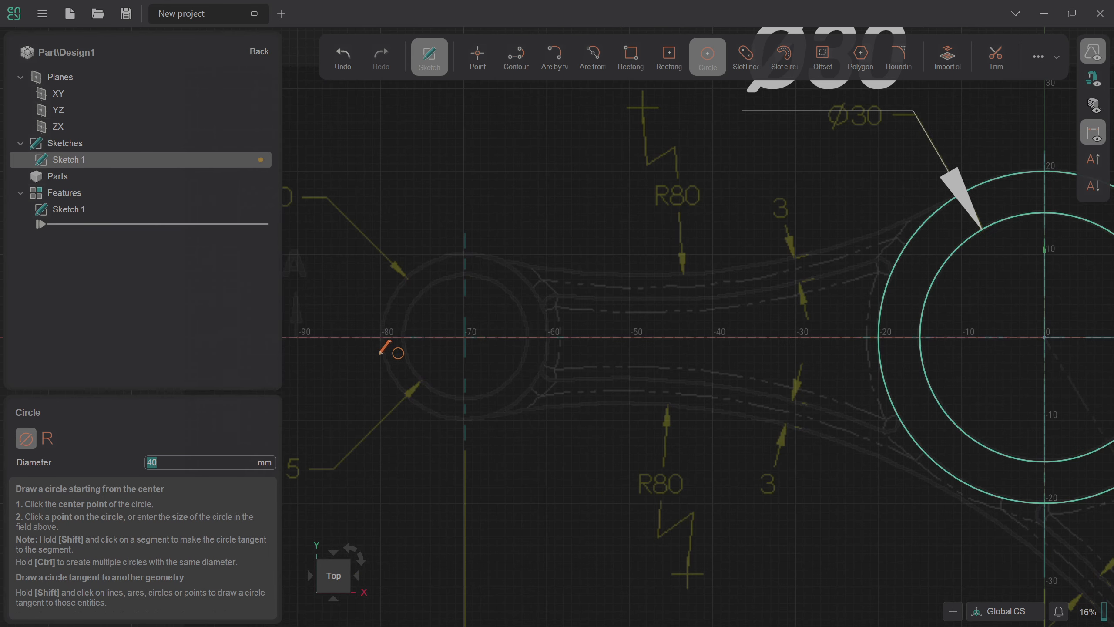
scroll(392, 352, "down", 3)
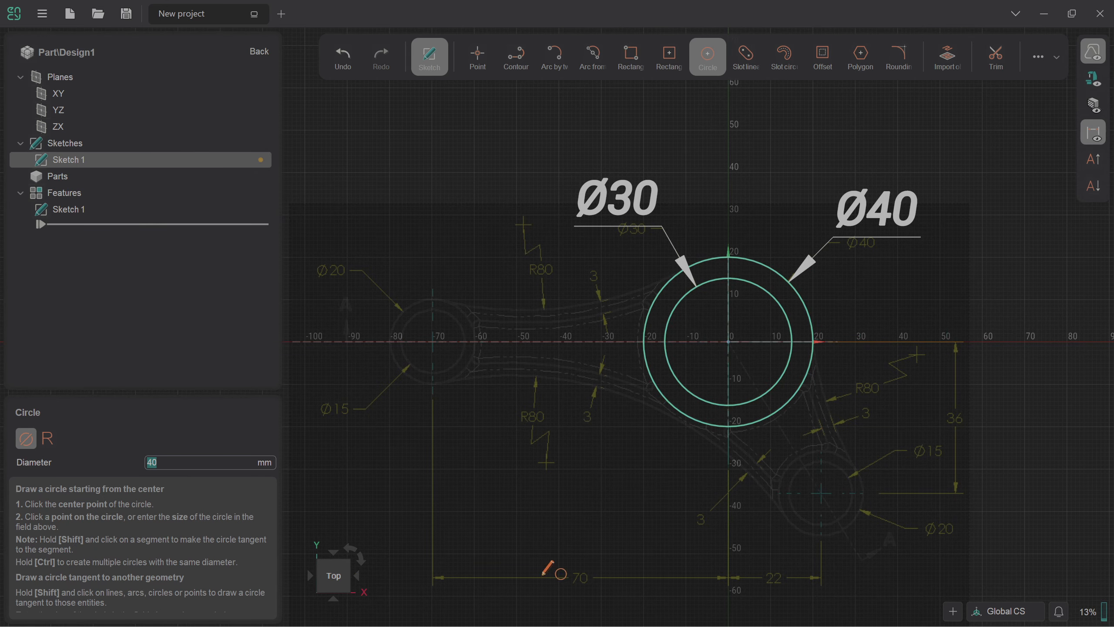
scroll(444, 324, "up", 5)
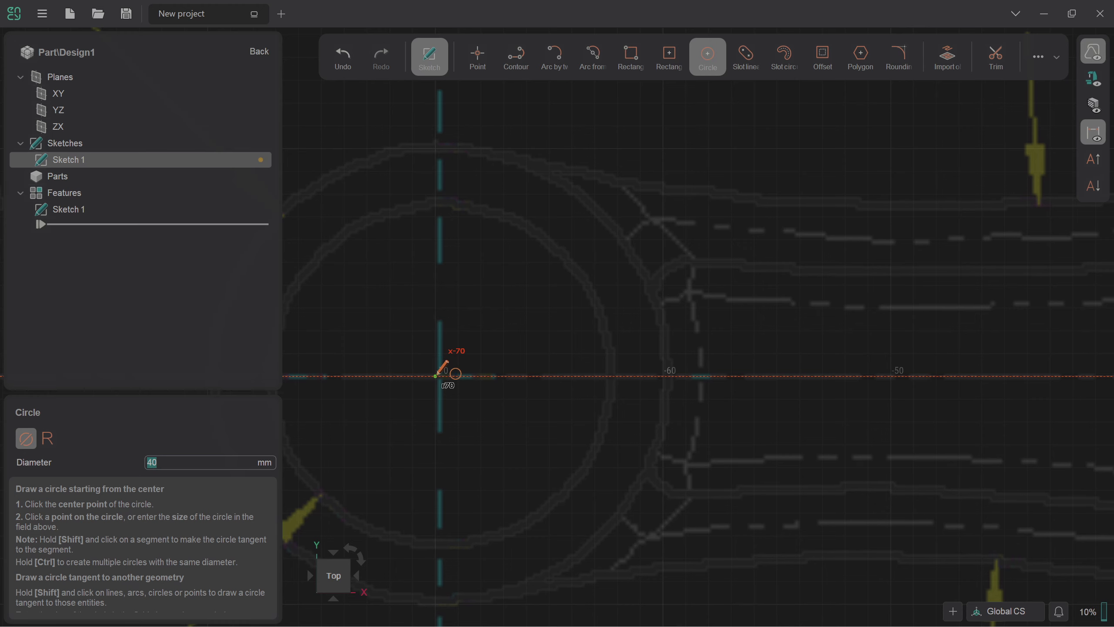
scroll(438, 374, "up", 5)
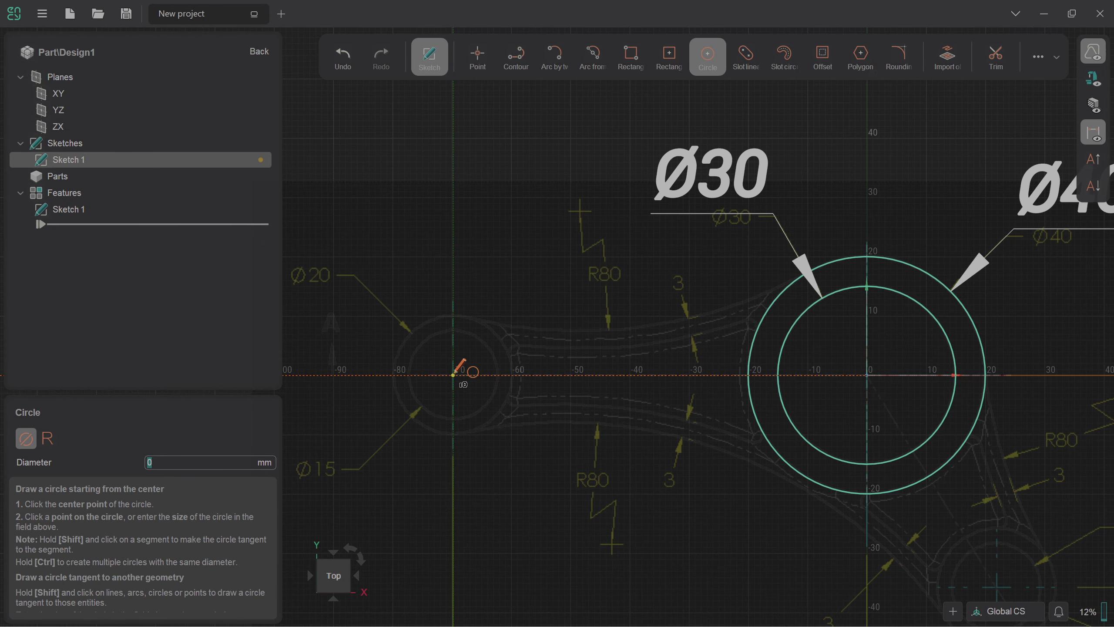
left_click(454, 374)
type("3")
scroll(459, 364, "down", 2)
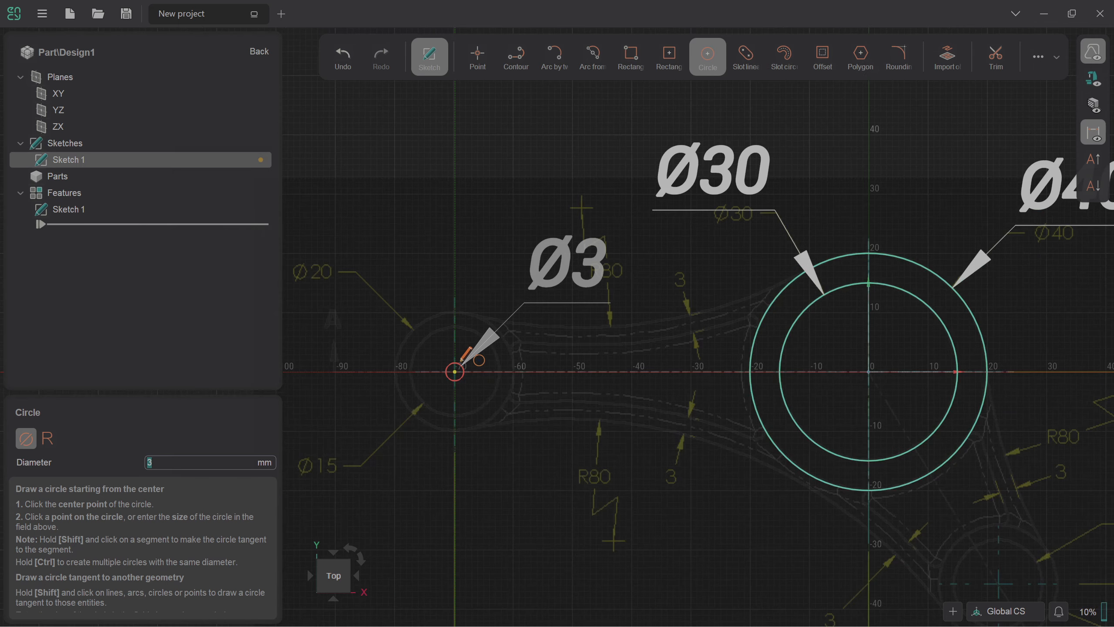
type("15")
key("Return")
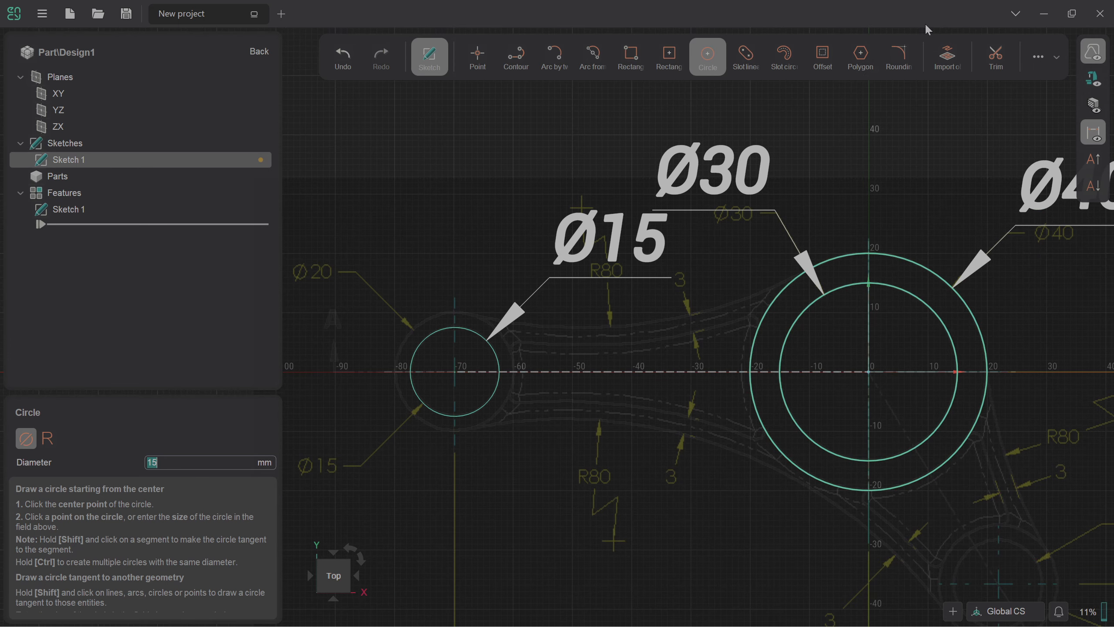
left_click(710, 57)
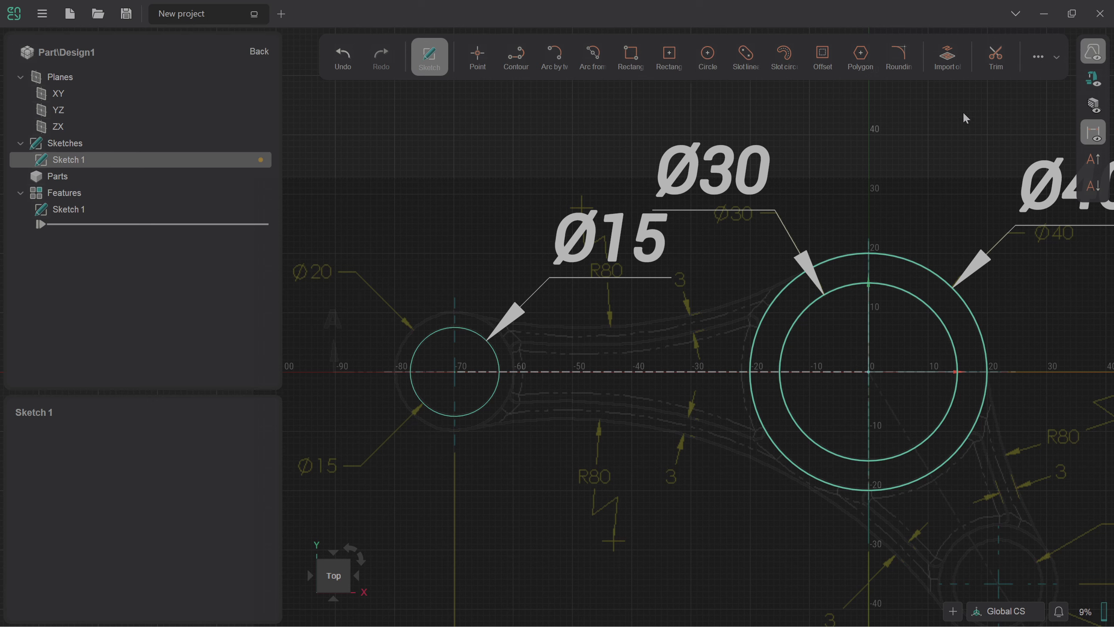
- Dimension the horizontal distance between the origin and the left circle's center, placing it over the matching dimension in the image
left_click(1040, 57)
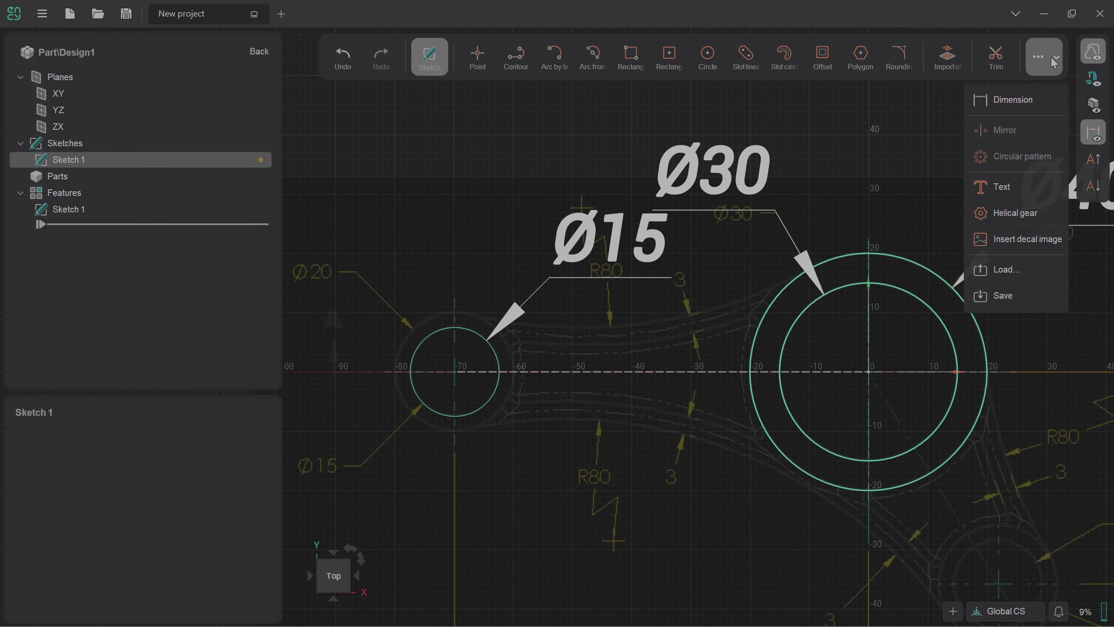
left_click(1016, 101)
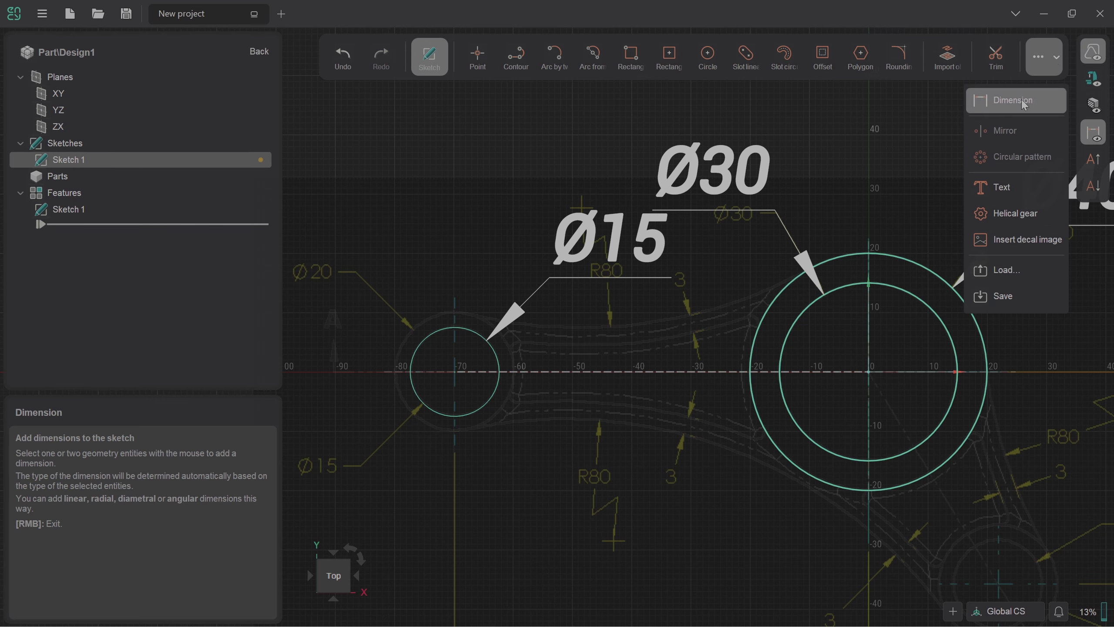
left_click(869, 373)
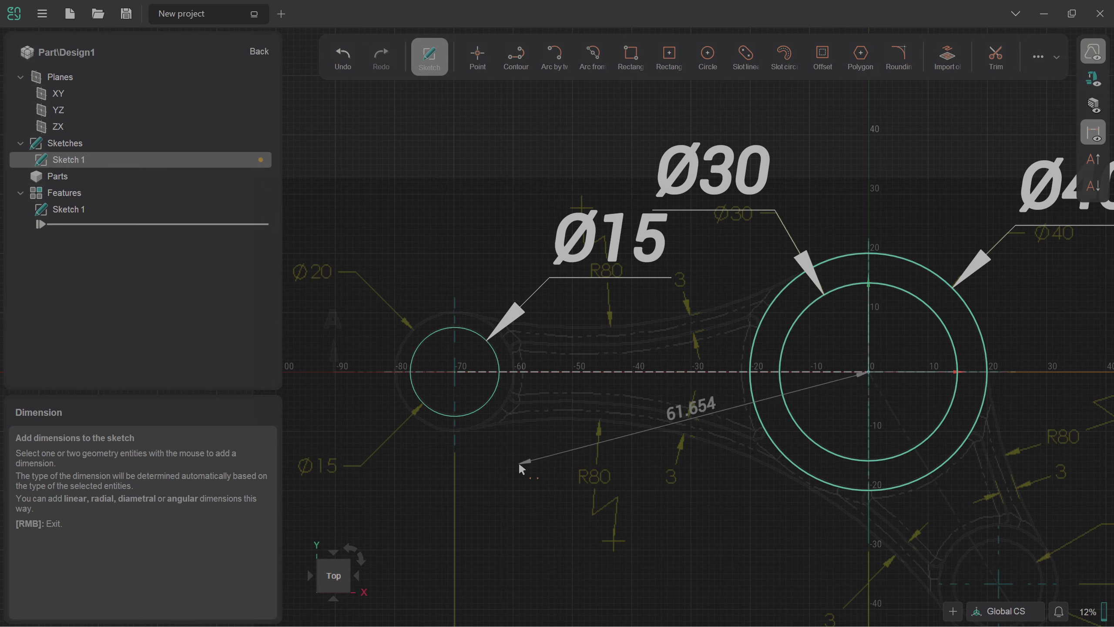
left_click(455, 373)
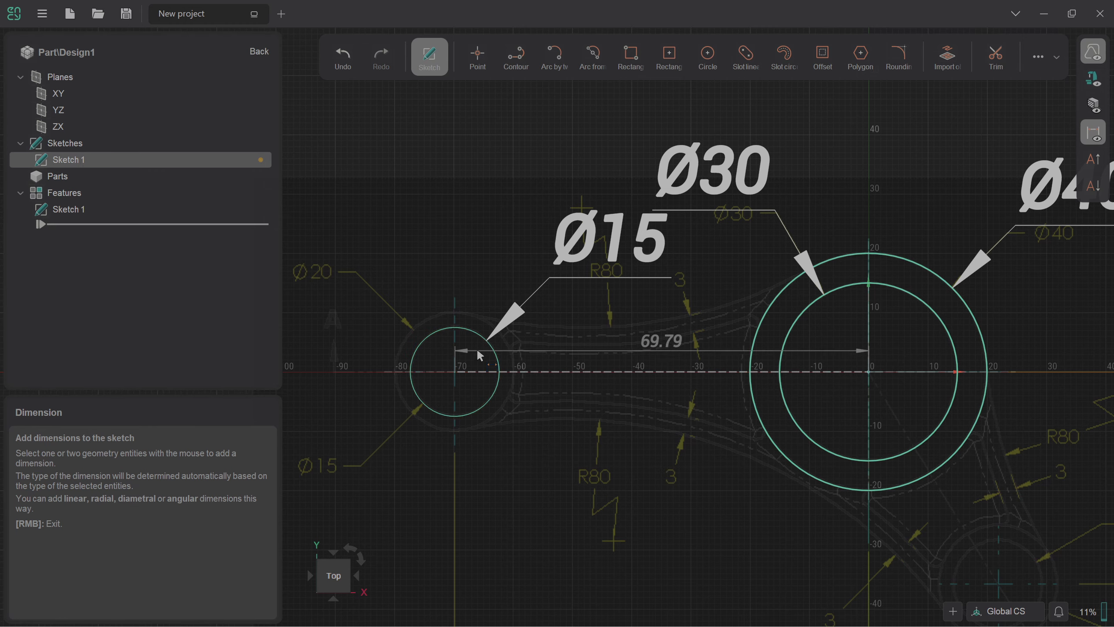
scroll(471, 351, "down", 3)
left_click(564, 522)
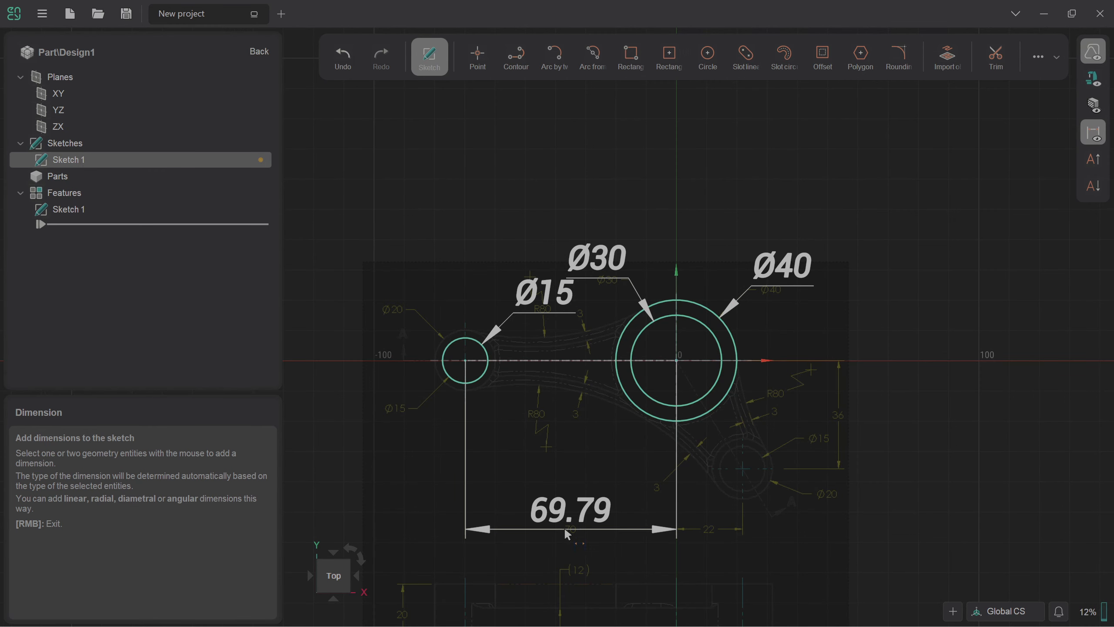
scroll(565, 521, "up", 5)
scroll(566, 506, "down", 3)
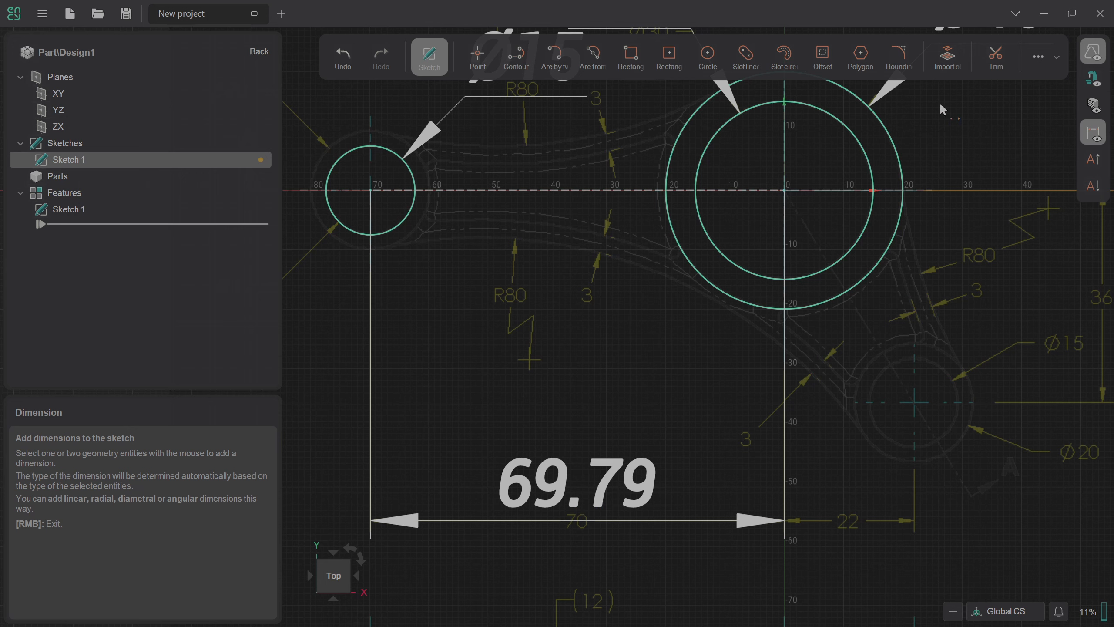
left_click(1033, 59)
left_click(1027, 101)
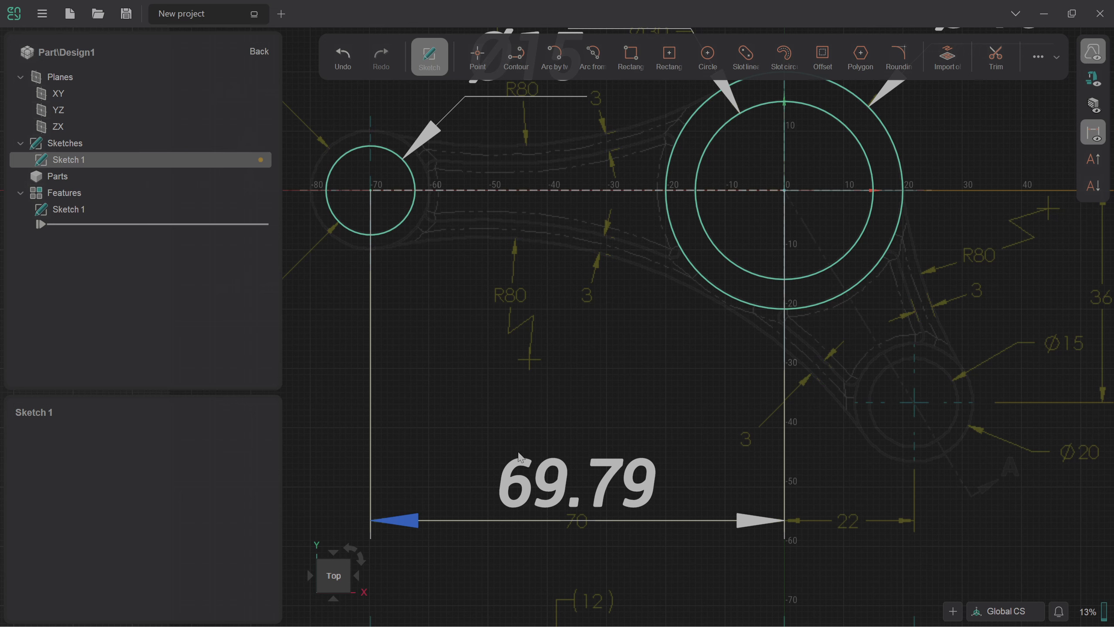
- Set the horizontal distance between the left circle's center and the origin to 70 mm
double_click(543, 481)
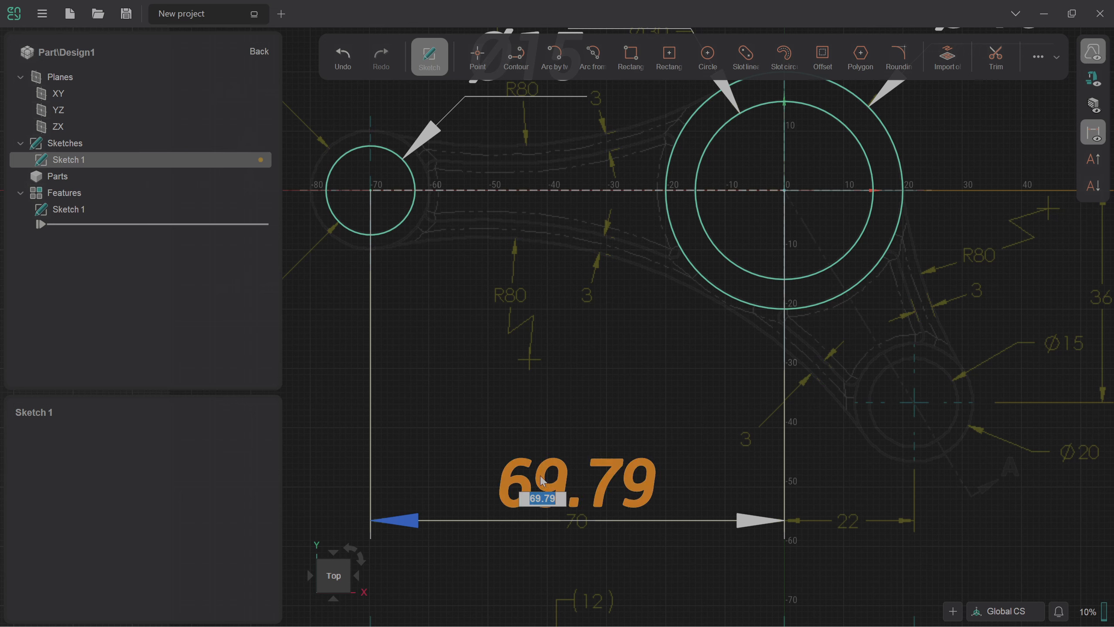
type("70")
key("Return")
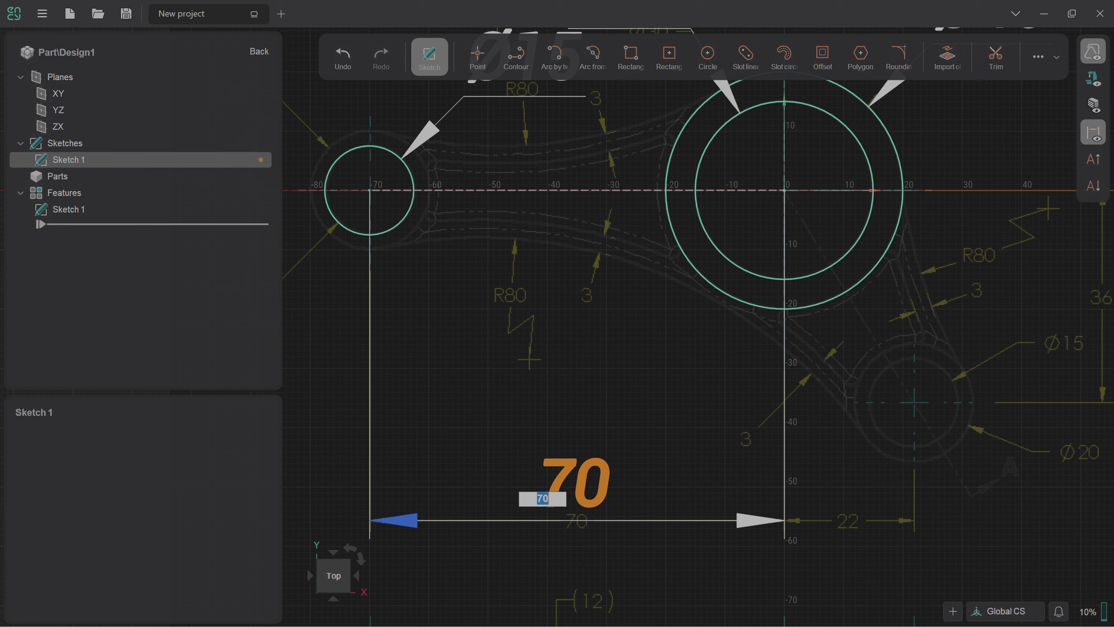
left_click(522, 395)
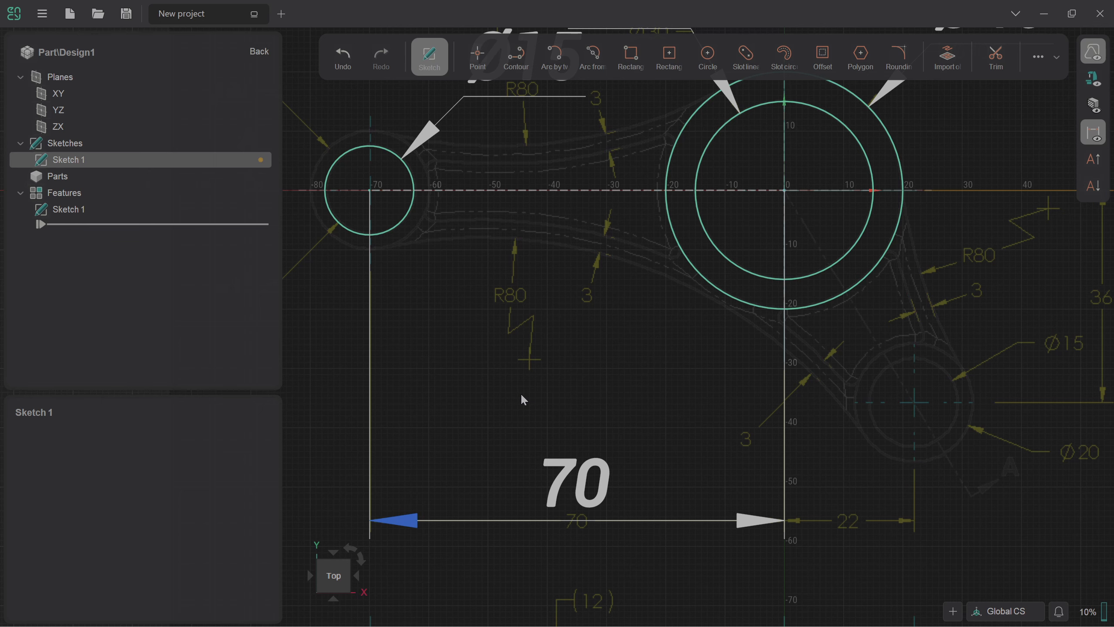
- Draw a 20 mm diameter circle concentric with the left 15 mm circle
scroll(589, 467, "down", 2)
scroll(441, 222, "up", 2)
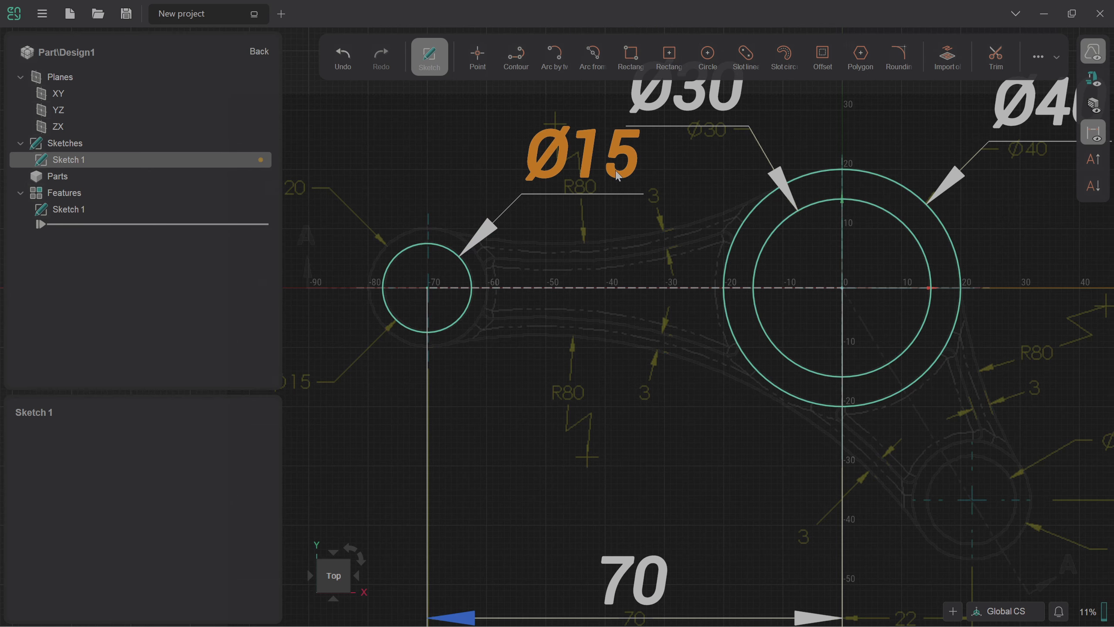
left_click(707, 55)
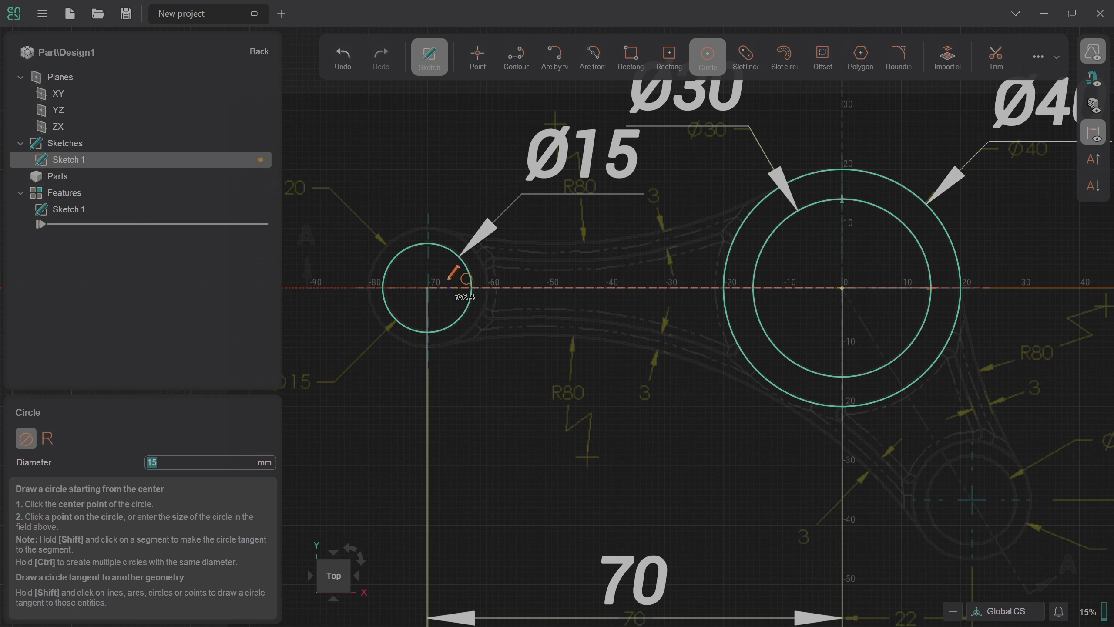
left_click(428, 288)
type("20")
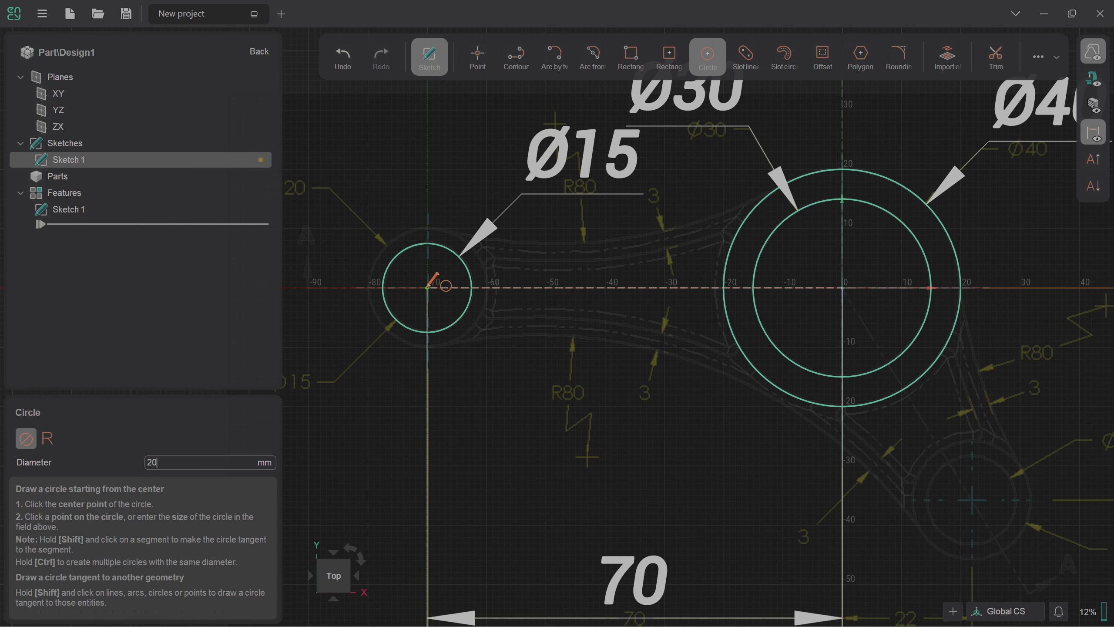
key("Return")
- Draw a 15 mm diameter circle centered on the image's lower-right boss
scroll(595, 459, "down", 2)
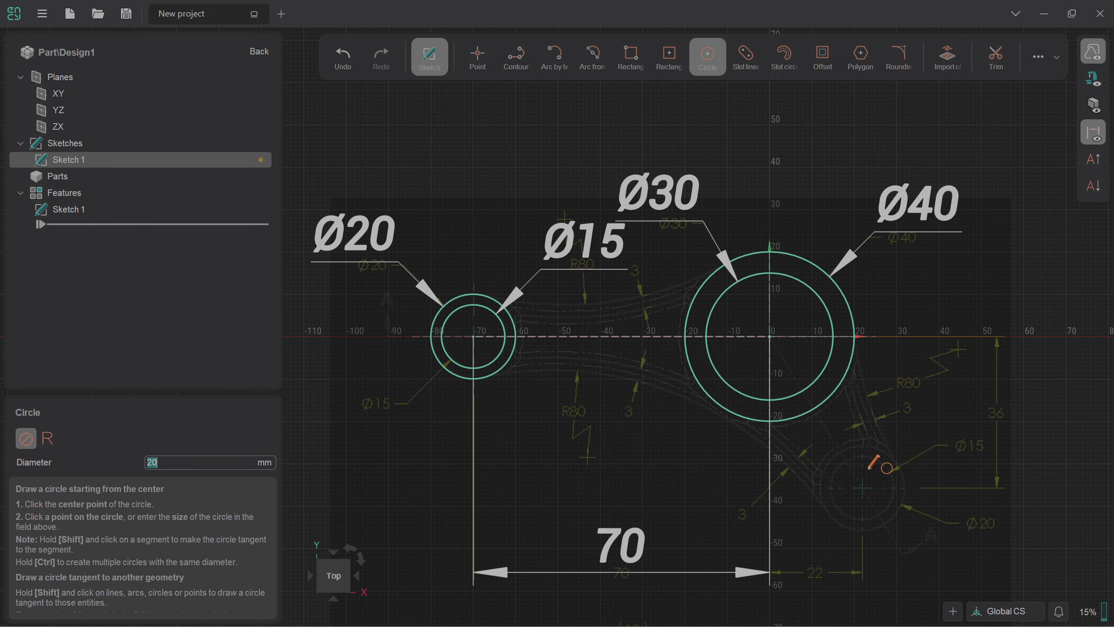
scroll(884, 533, "up", 2)
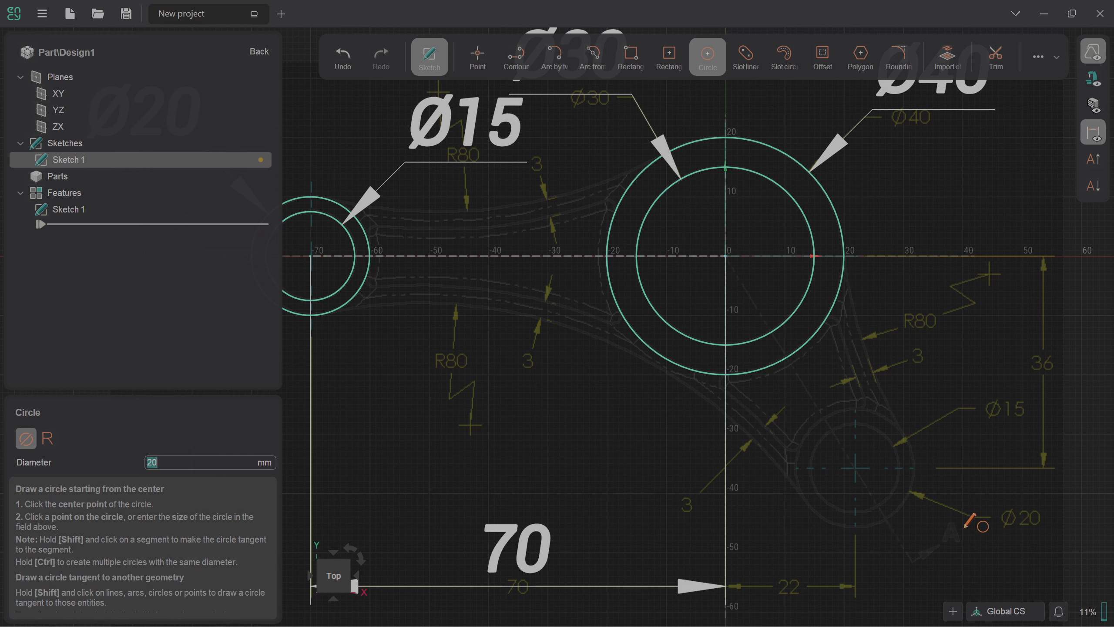
left_click(854, 469)
type("15")
key("Return")
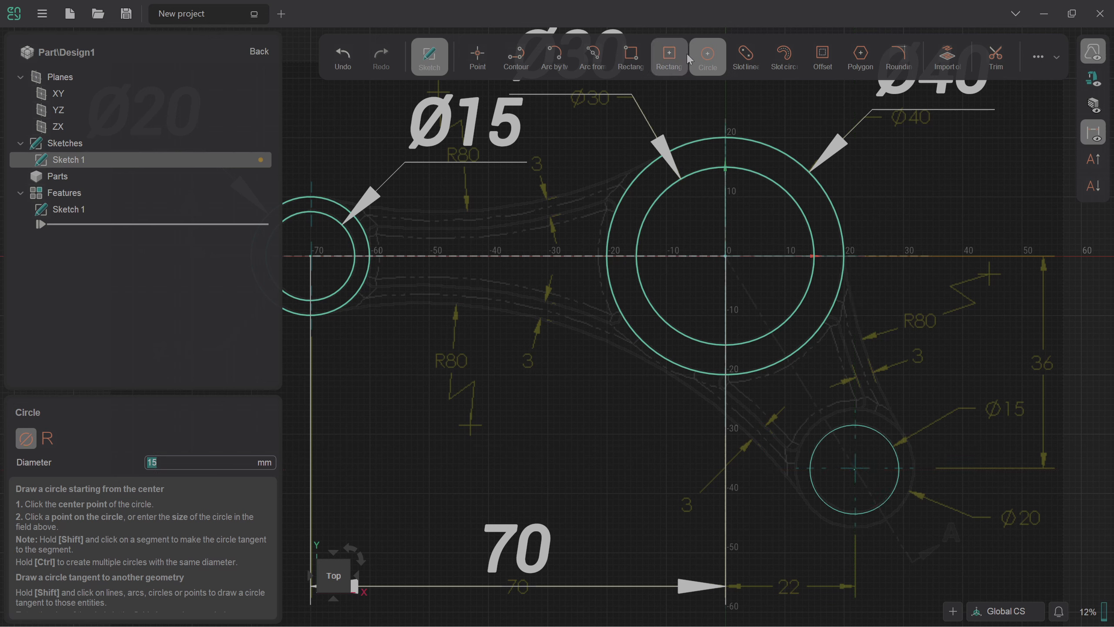
left_click(707, 54)
- Dimension the horizontal distance between the origin and the lower-right circle's center, placing it in line with the 70 mm dimension
left_click(1053, 76)
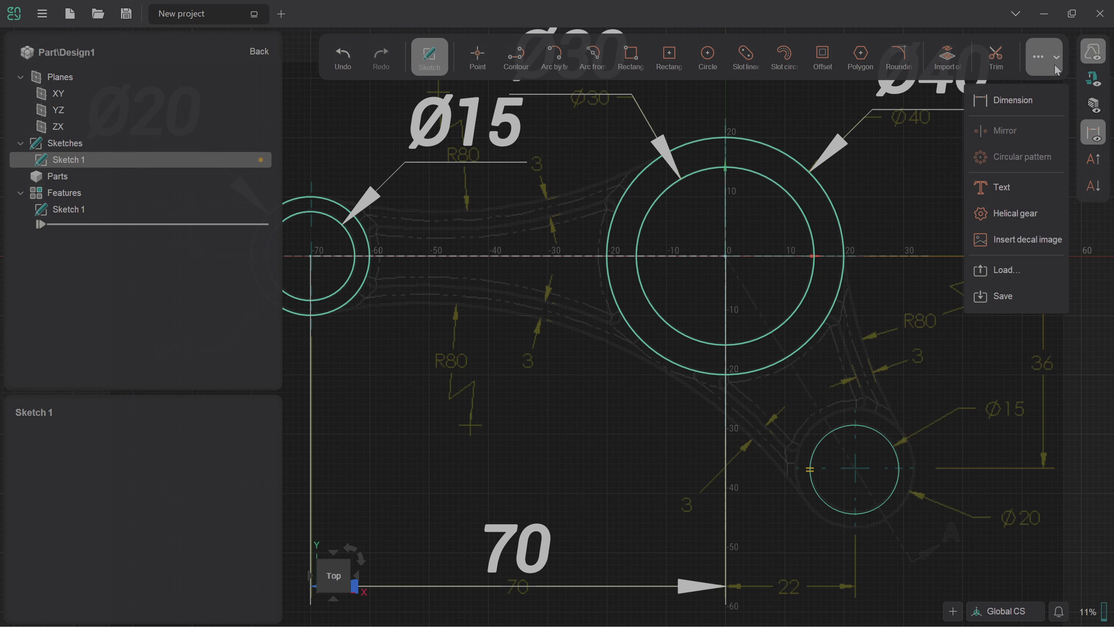
left_click(1039, 93)
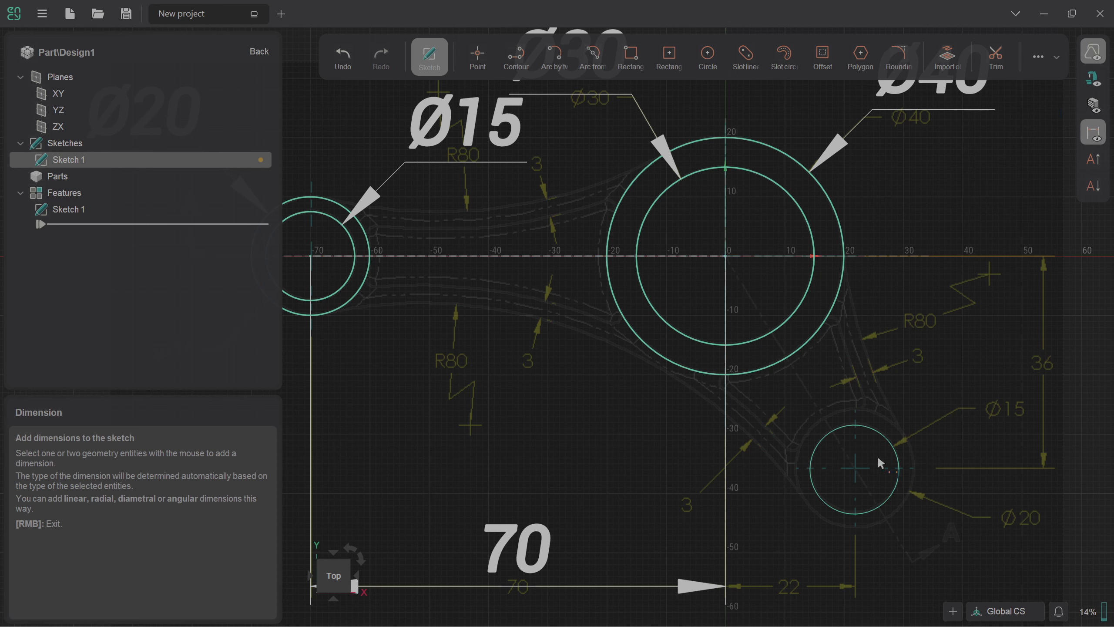
left_click(855, 468)
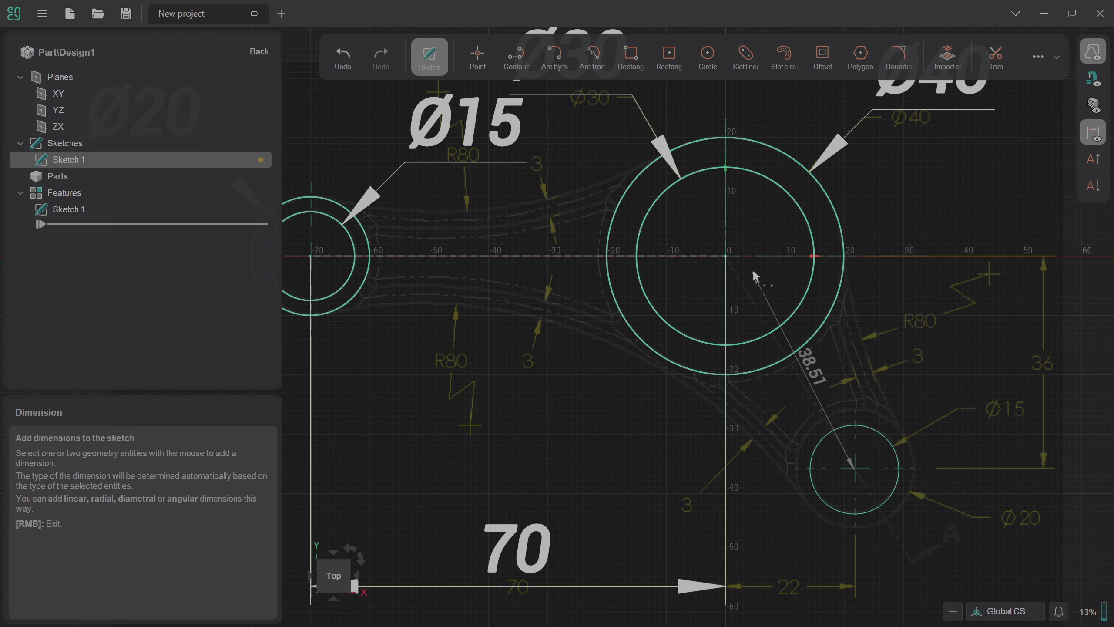
left_click(726, 256)
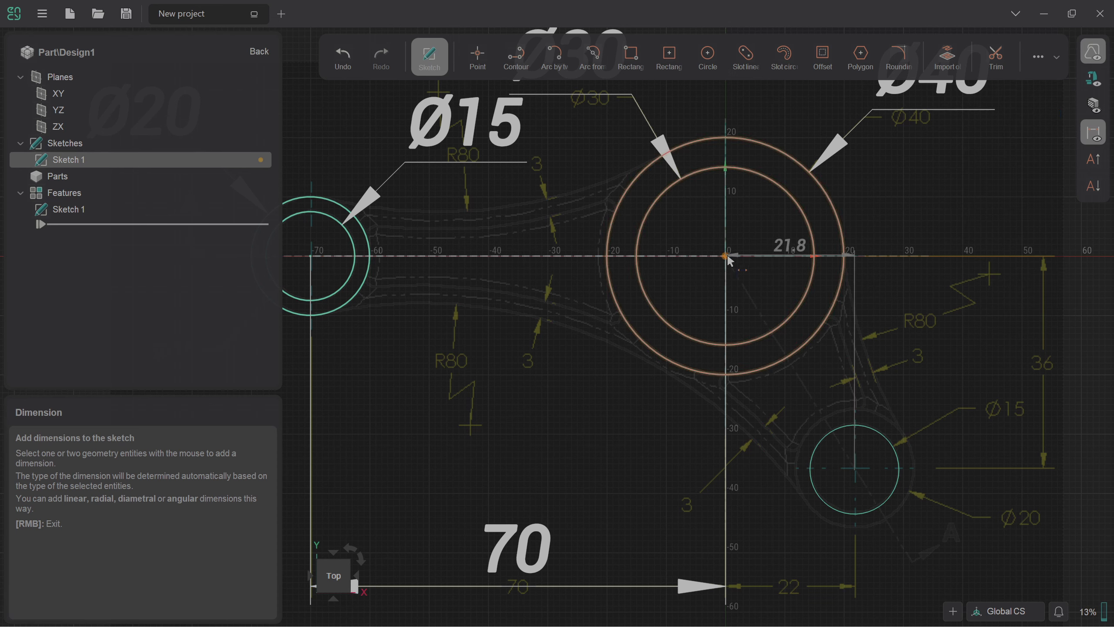
left_click(815, 584)
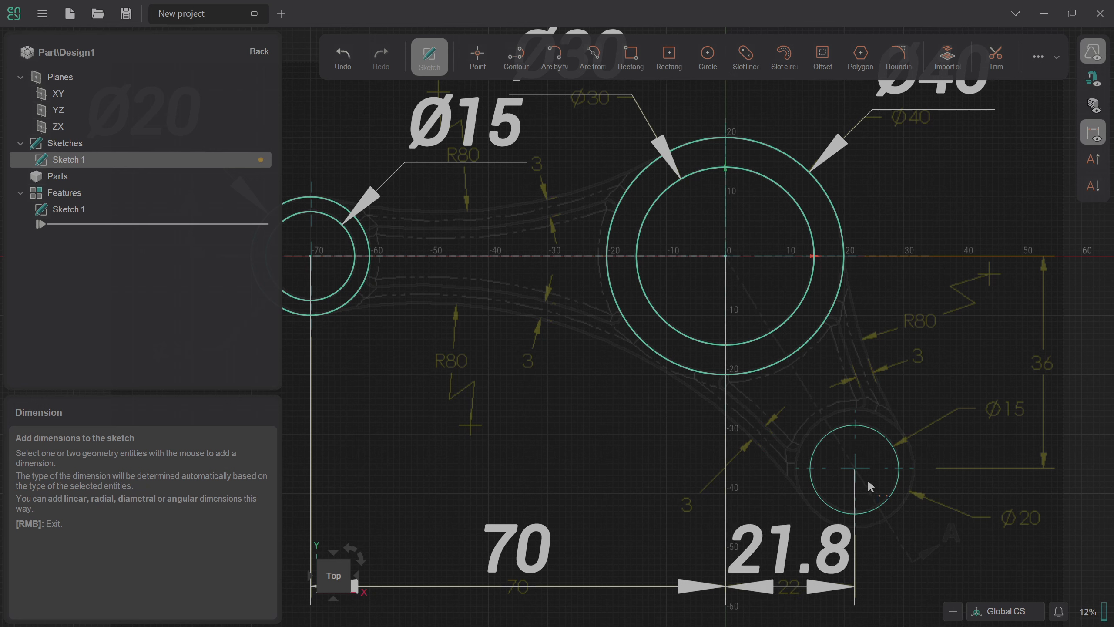
- Dimension the vertical distance between the lower-right circle's center and the origin, placing it over the matching dimension in the image
left_click(854, 468)
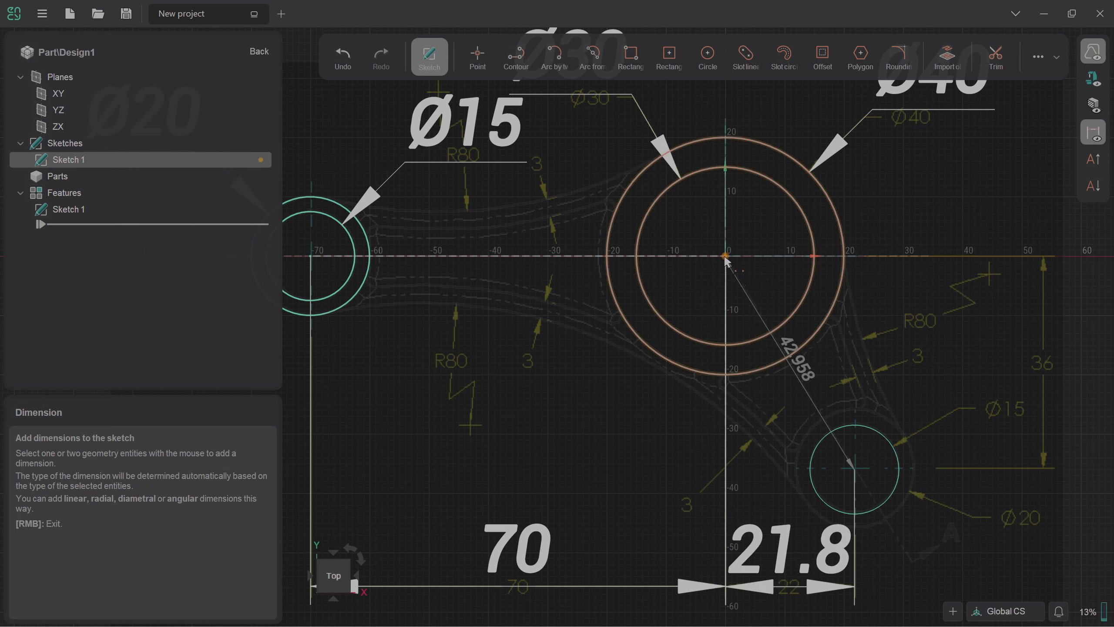
left_click(746, 257)
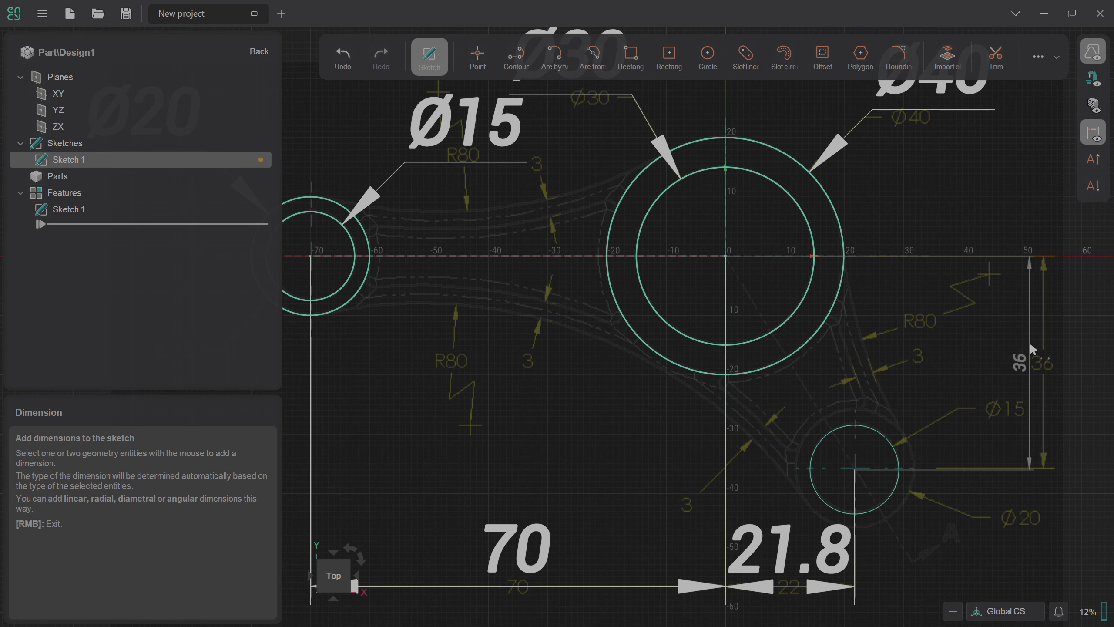
left_click(1046, 361)
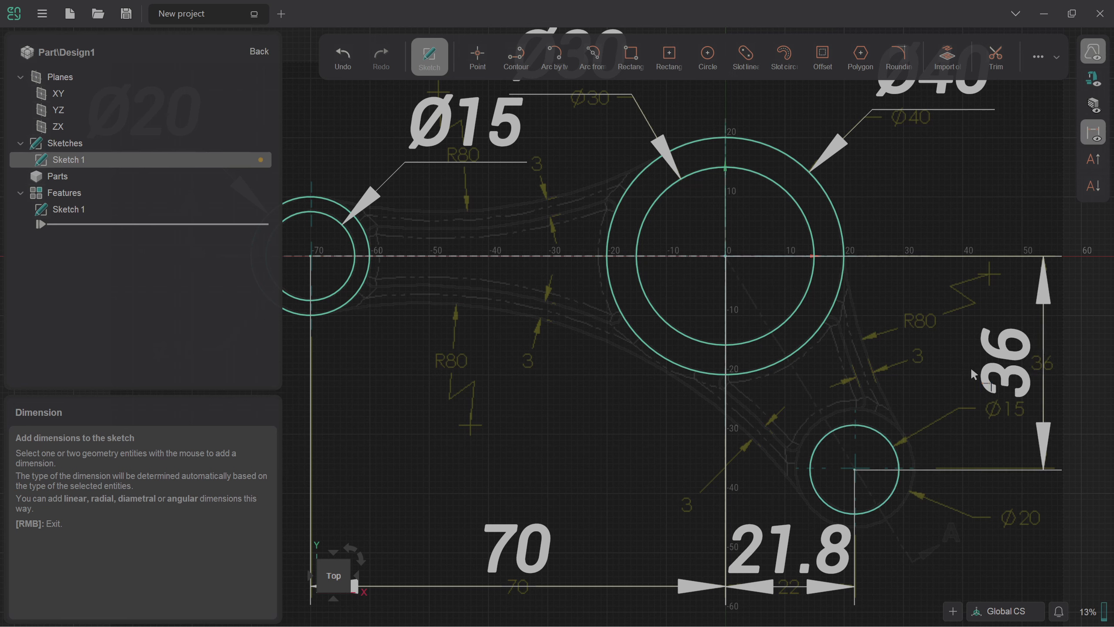
left_click(1042, 56)
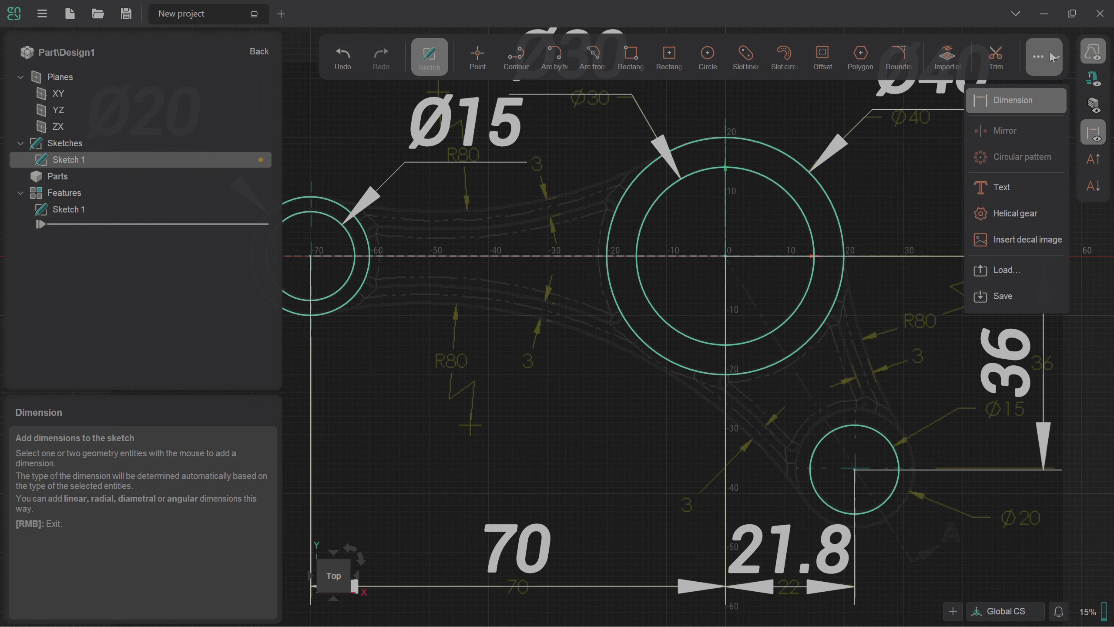
left_click(1036, 110)
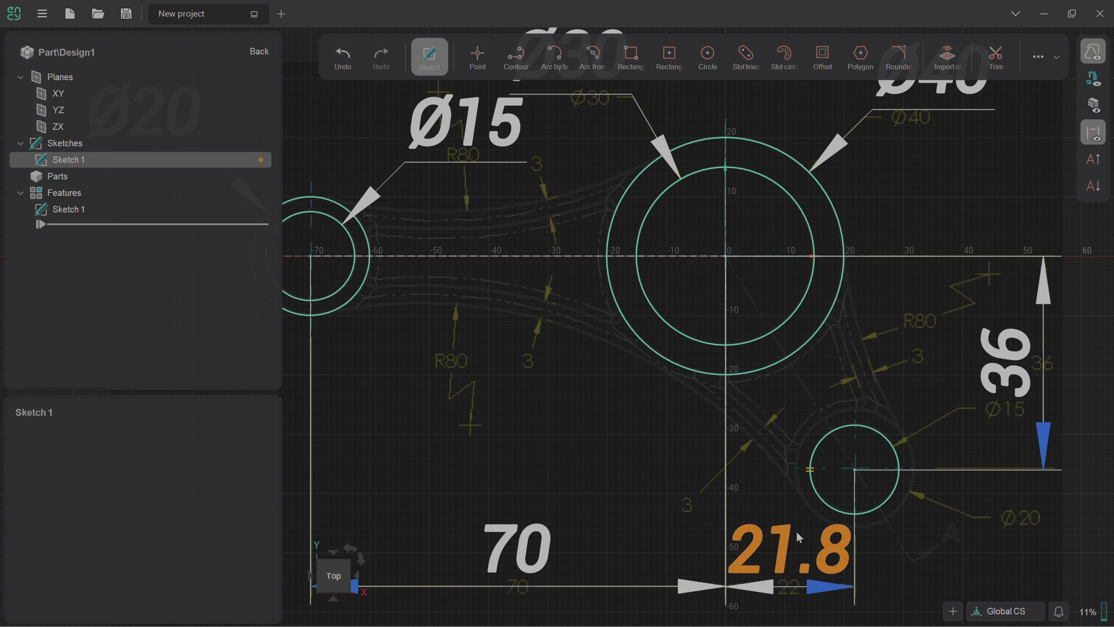
- Set the horizontal distance between the origin and the lower-right circle's center to 22 mm
left_click(780, 548)
type("22")
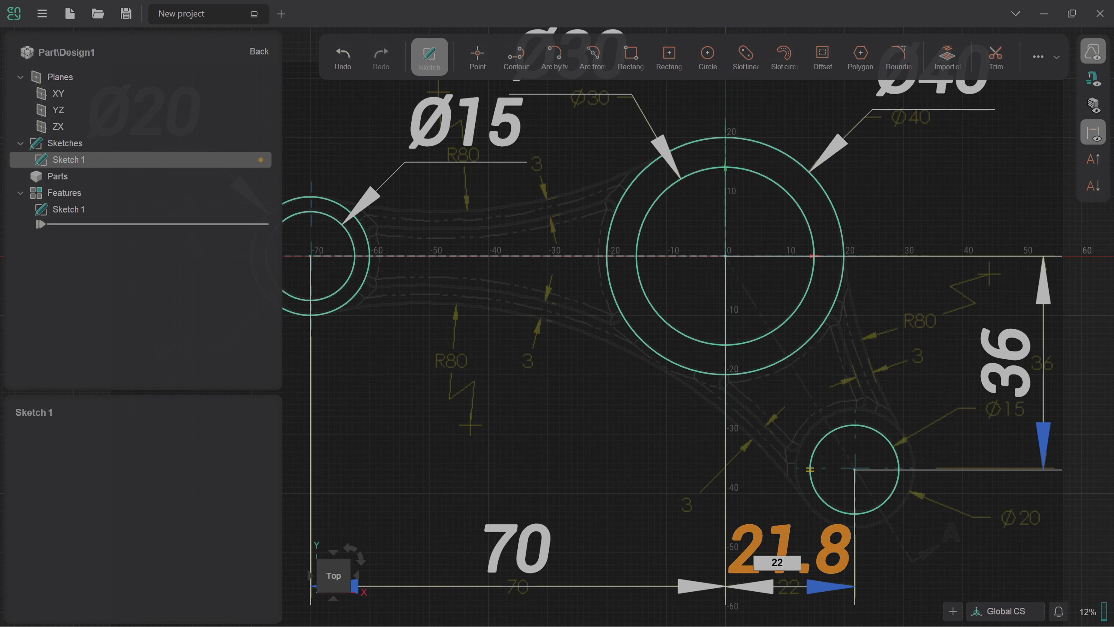
key("Return")
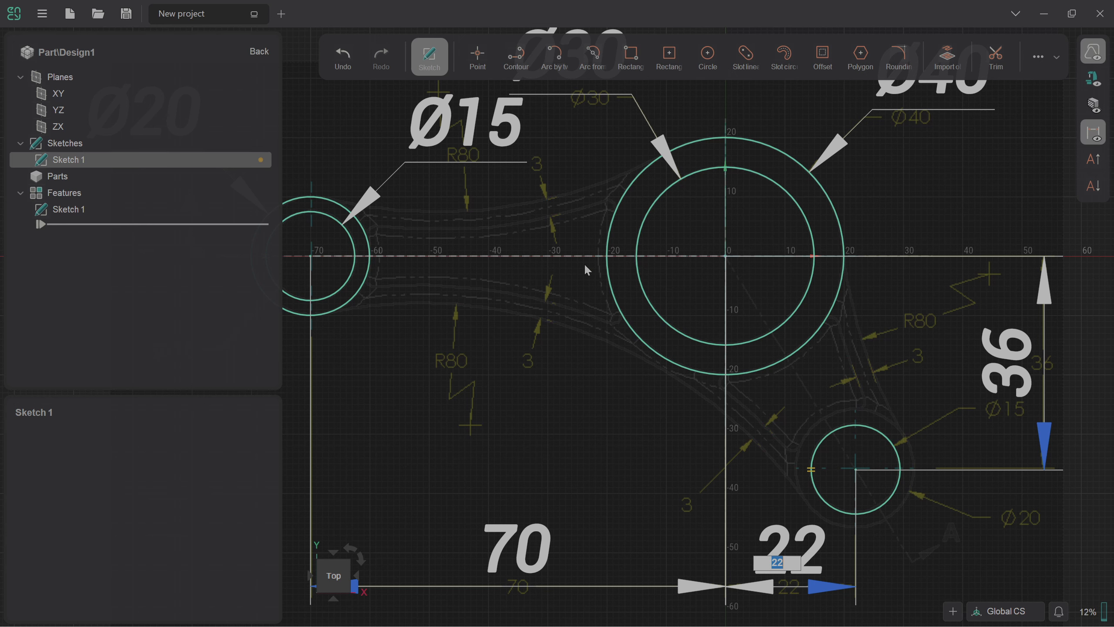
- Draw a 20 mm diameter circle concentric with the lower-right 15 mm circle
left_click(707, 56)
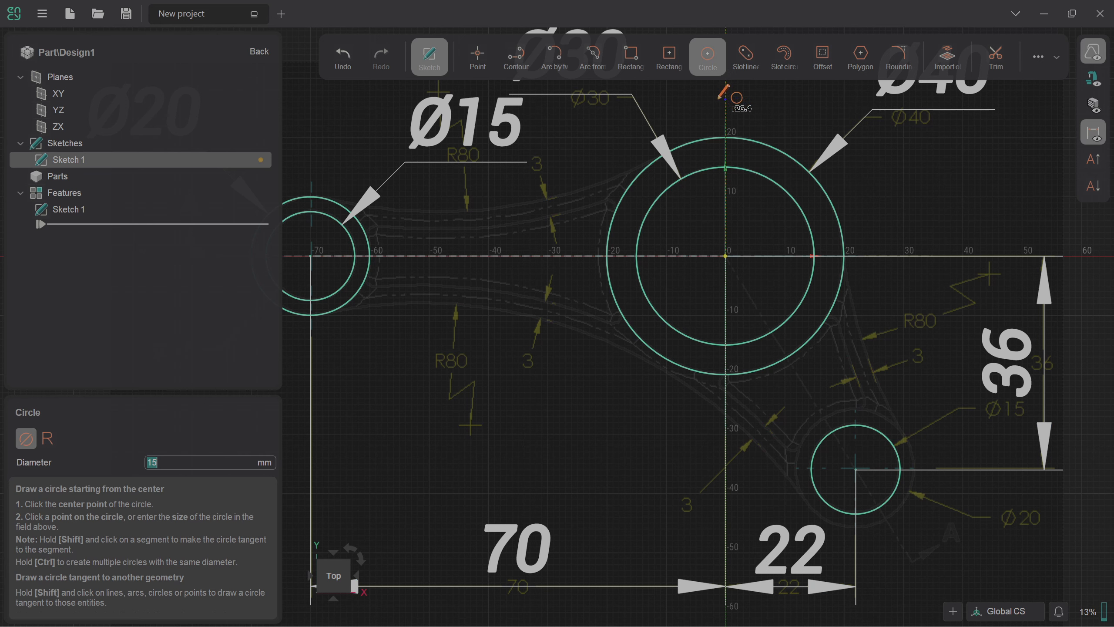
left_click(856, 467)
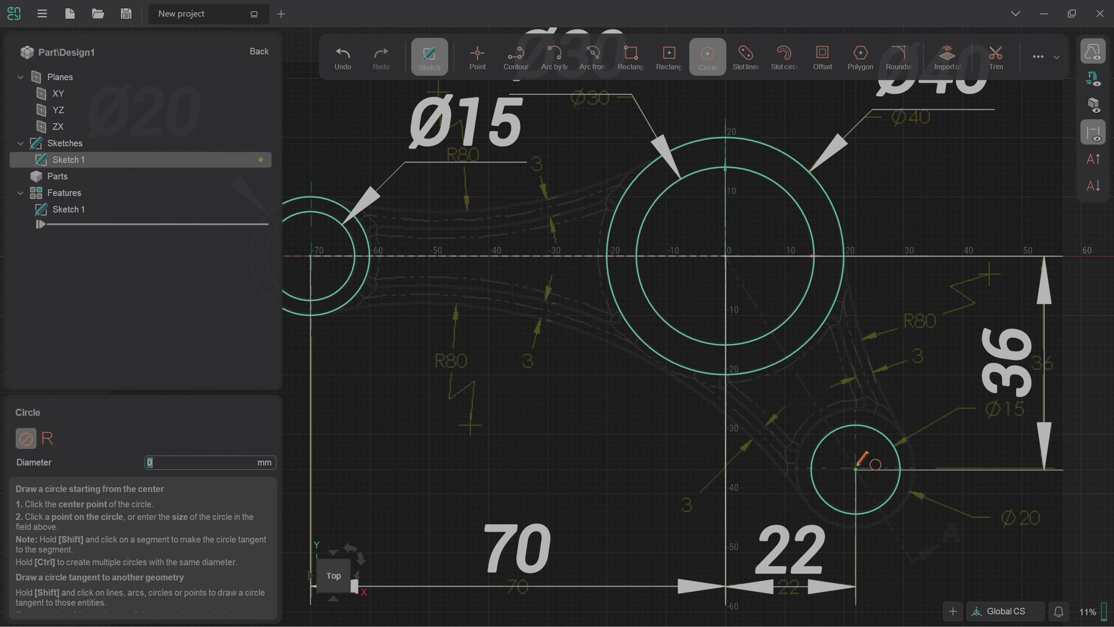
type("20")
key("Return")
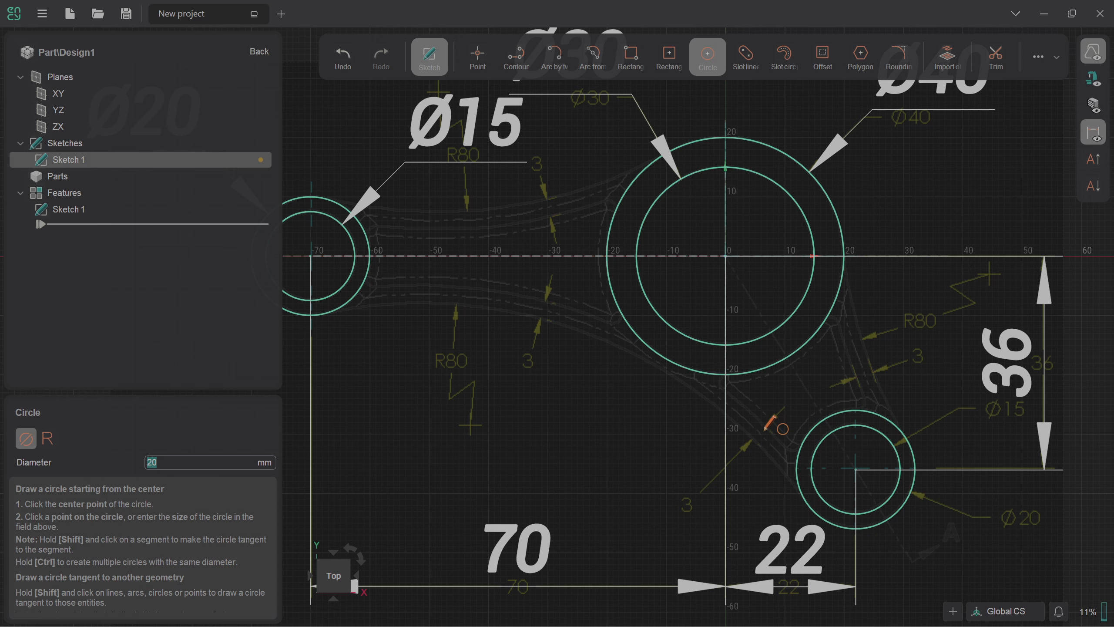
scroll(768, 429, "down", 2)
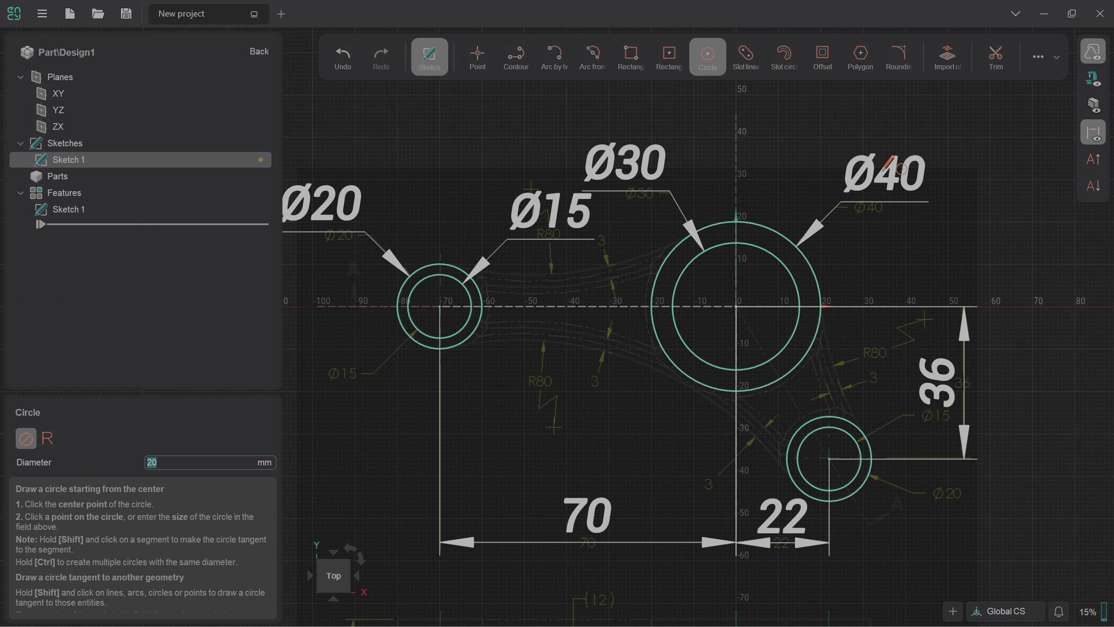
left_click(718, 60)
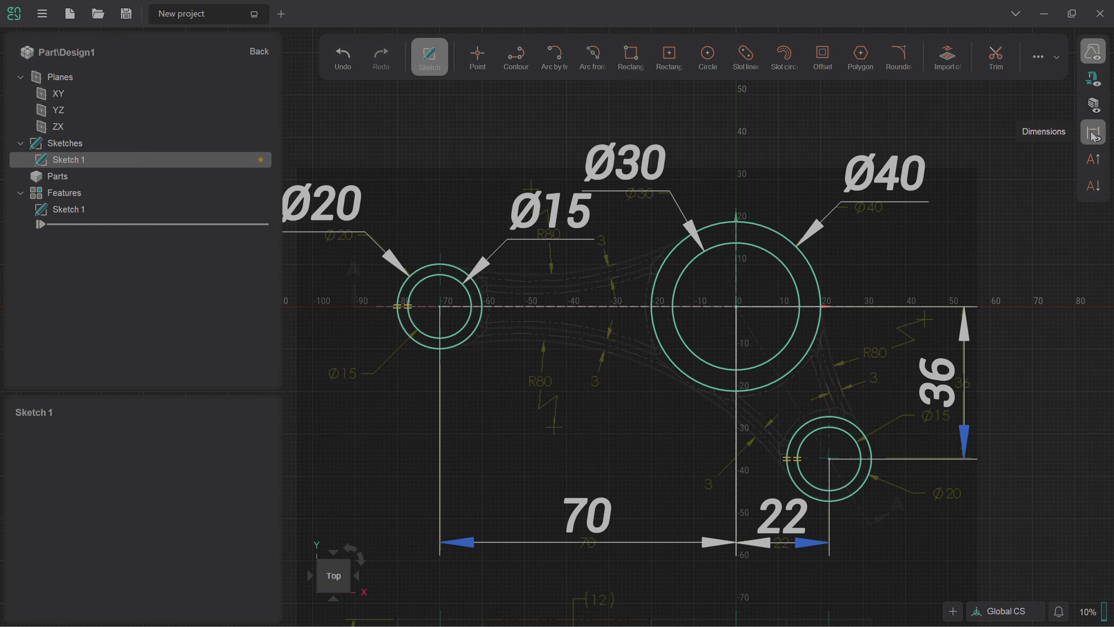
- Reduce the dimension font size and move the left circle's 15 mm diameter dimension over the matching label in the image
left_click(1094, 187)
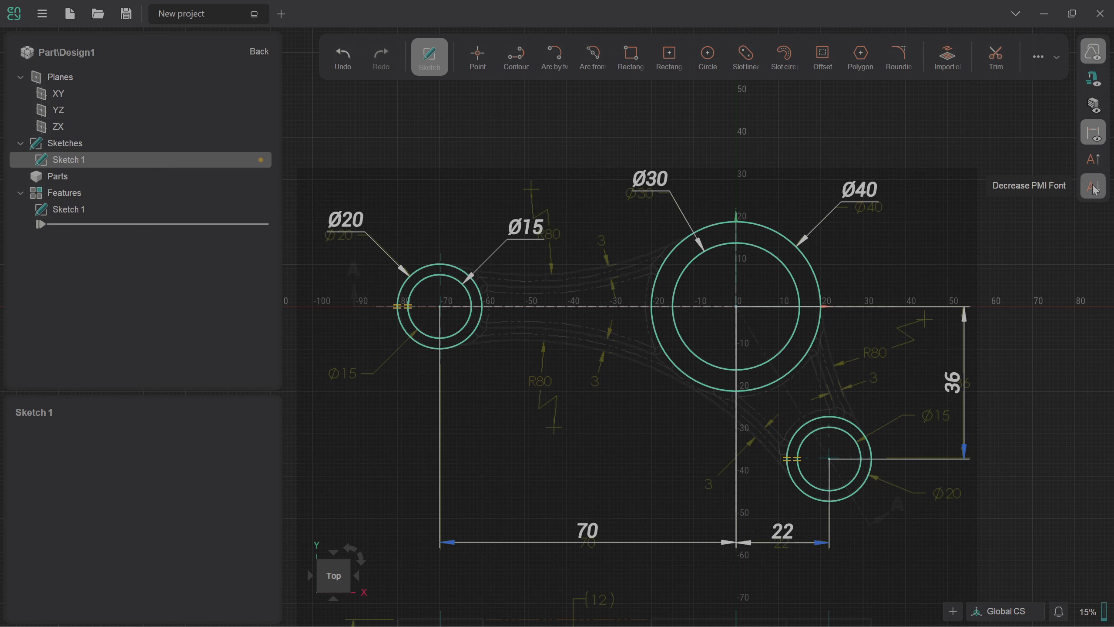
left_click(1096, 190)
left_click(1096, 190)
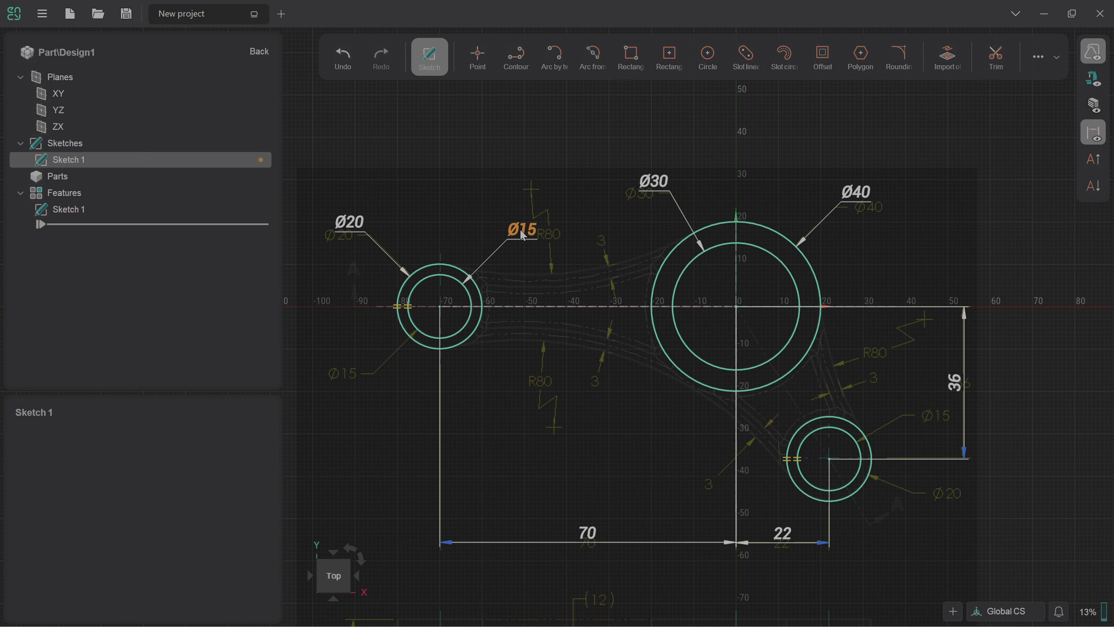
left_click_drag(522, 231, 386, 369)
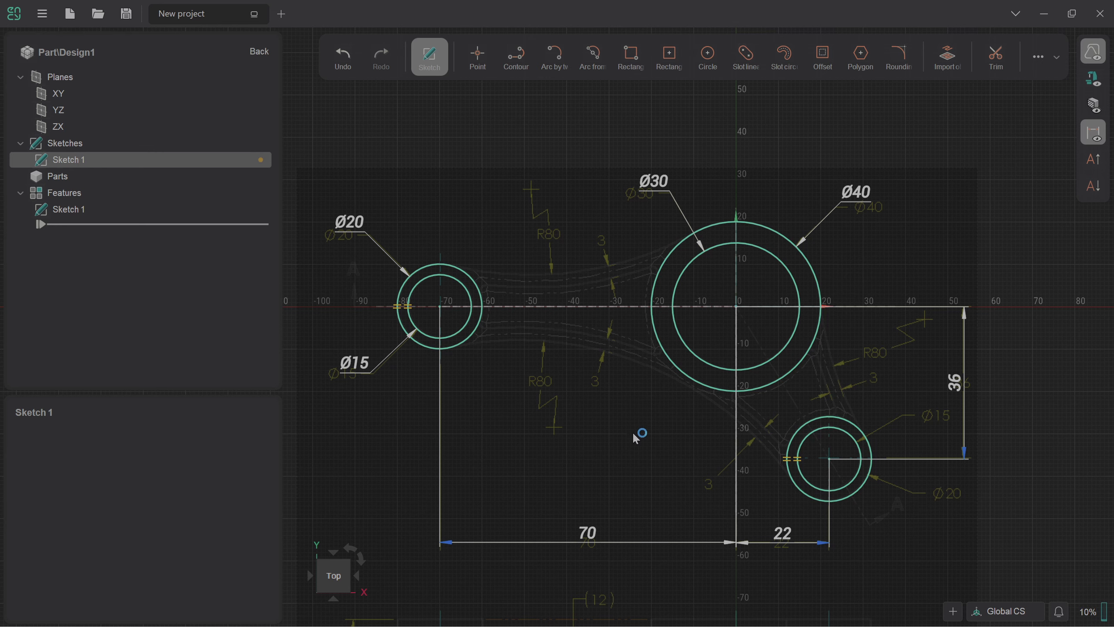
- Draw an 80 mm radius two-point arc along the upper edge, from the left 20 mm circle to the 40 mm circle
scroll(545, 295, "up", 2)
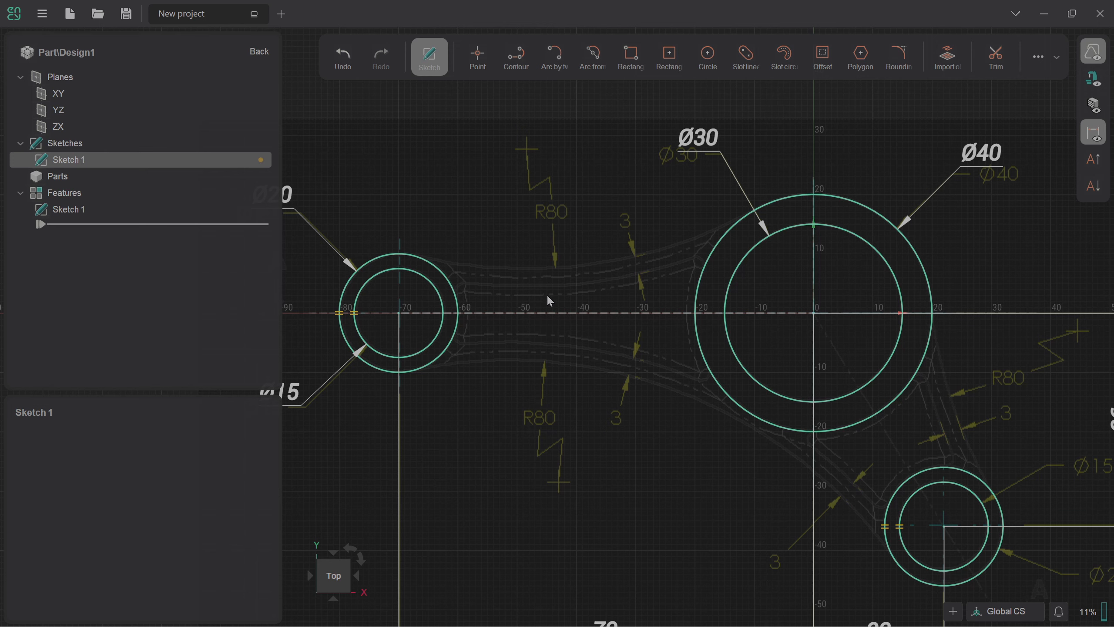
scroll(596, 333, "up", 2)
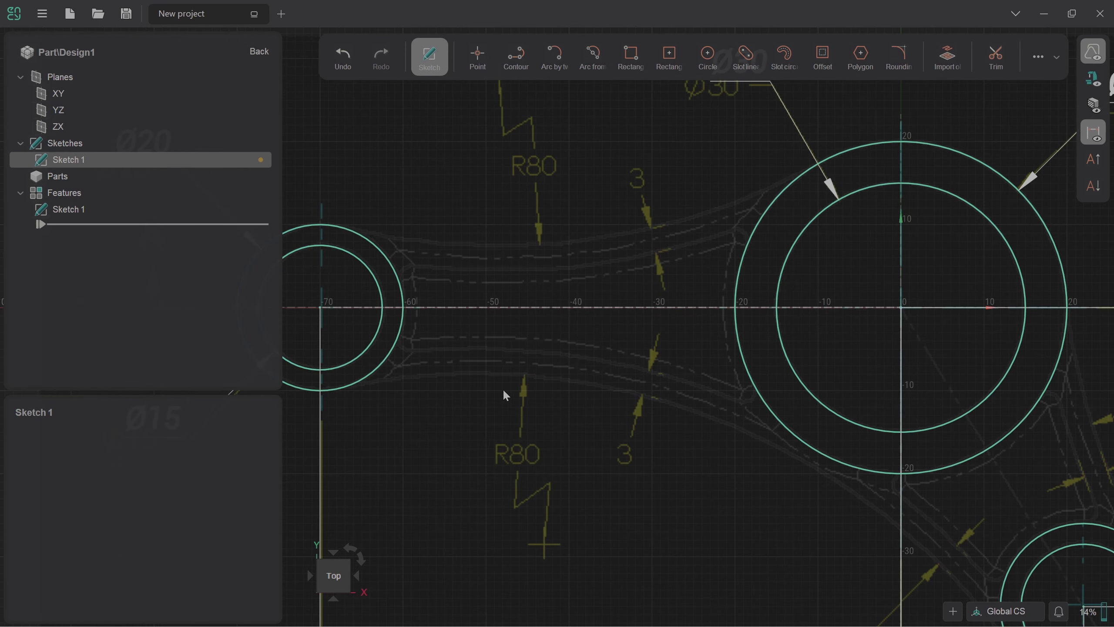
scroll(500, 393, "down", 3)
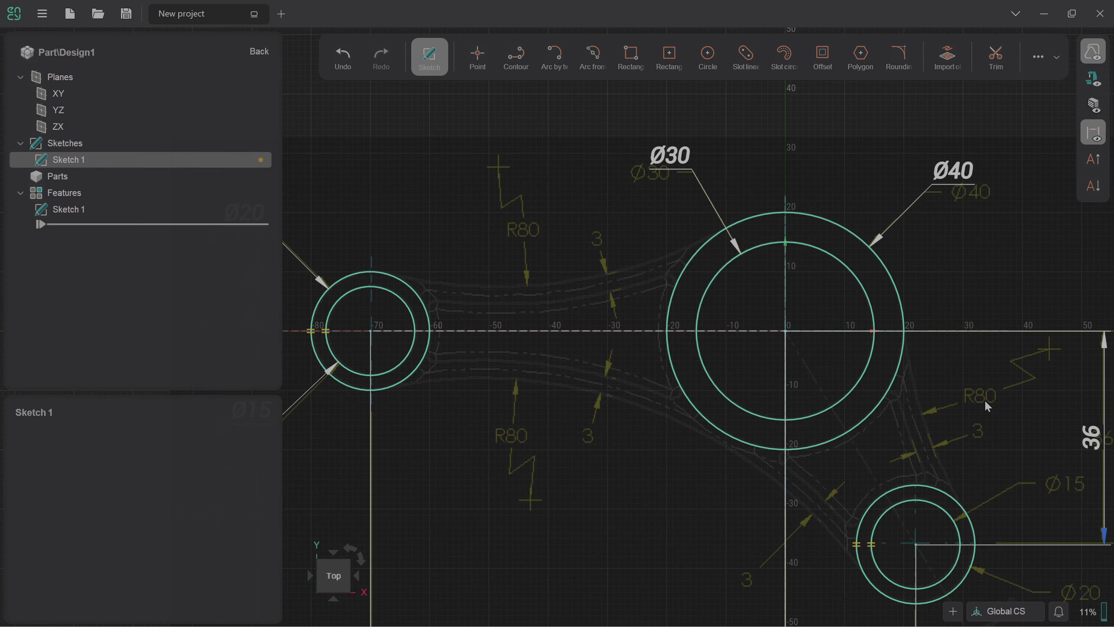
scroll(851, 568, "up", 2)
scroll(654, 405, "down", 4)
left_click(562, 58)
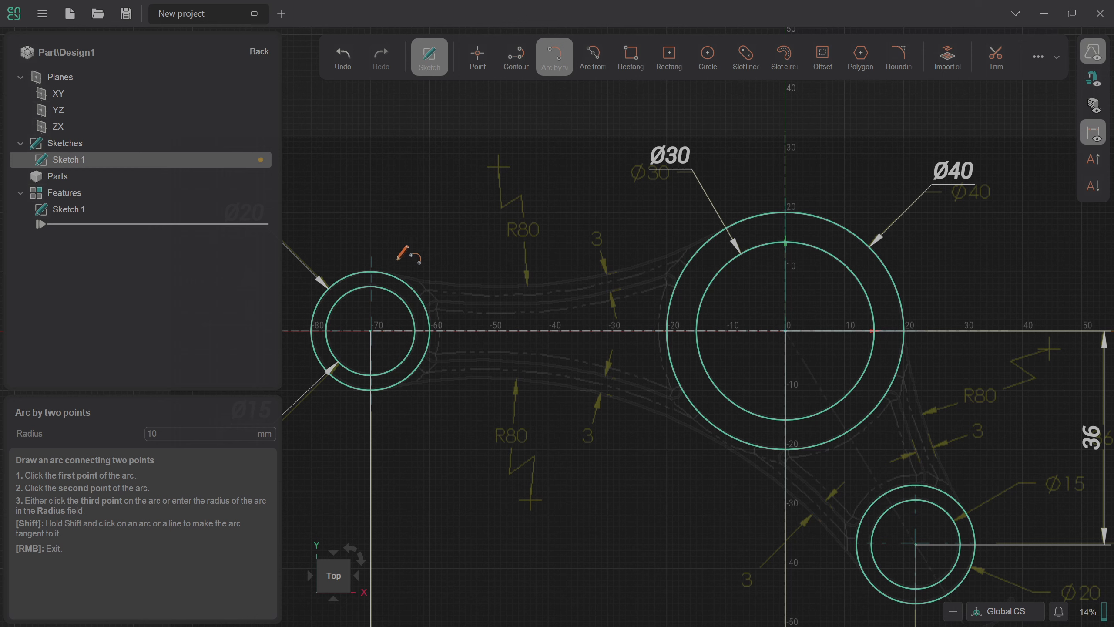
left_click(388, 275)
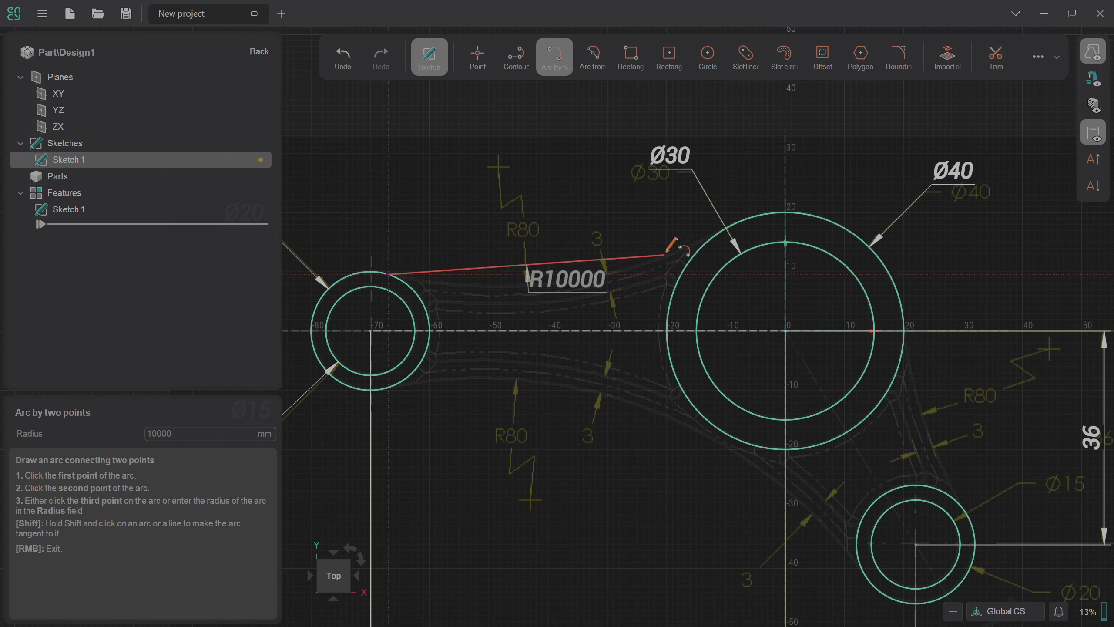
left_click(712, 238)
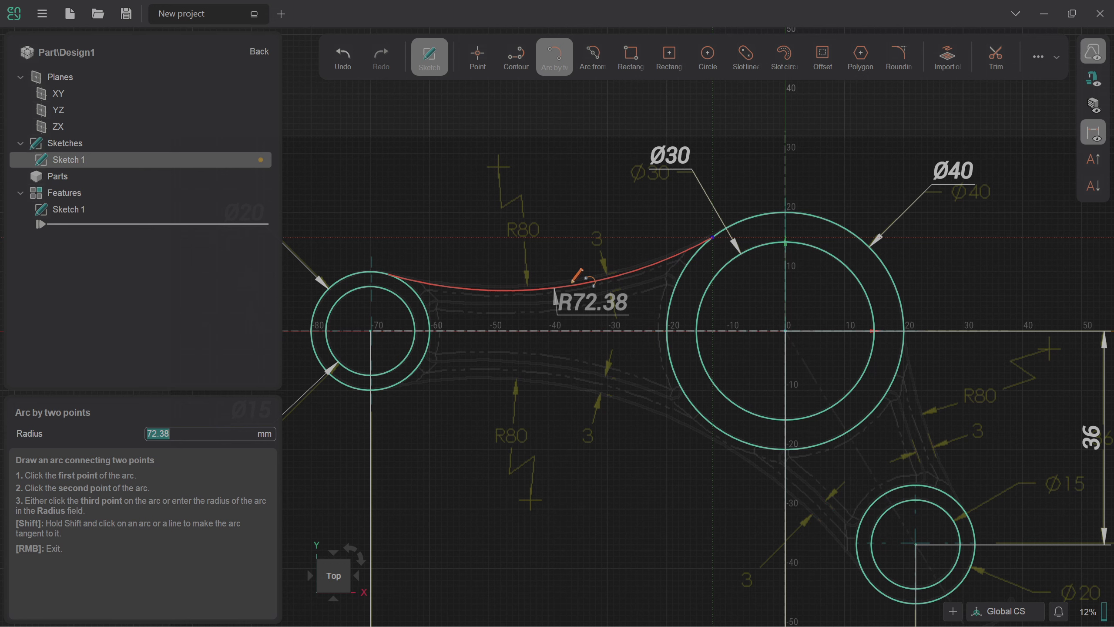
type("80")
key("Return")
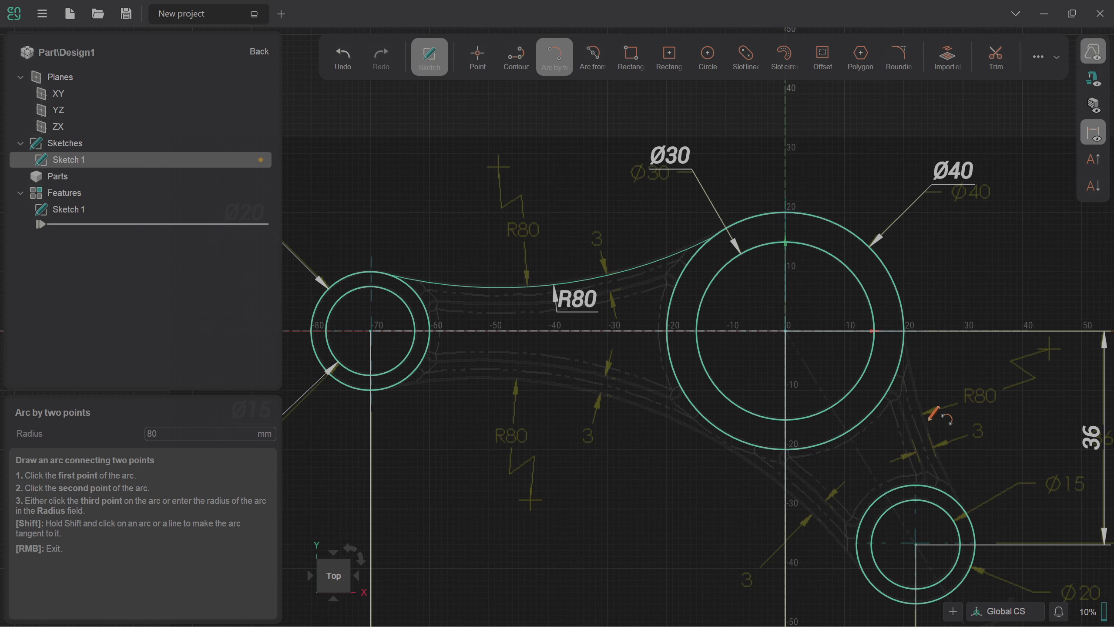
- Draw an outer right-hand two-point arc from the lower-right 20 mm circle to the 40 mm circle, with radius value -80 mm
left_click(967, 509)
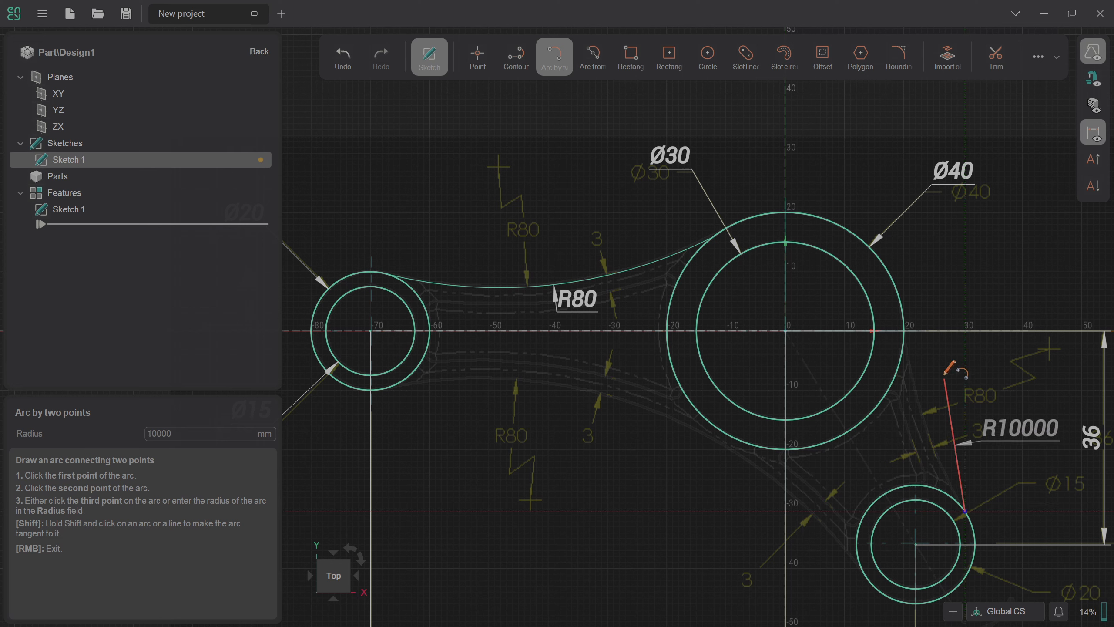
left_click(904, 341)
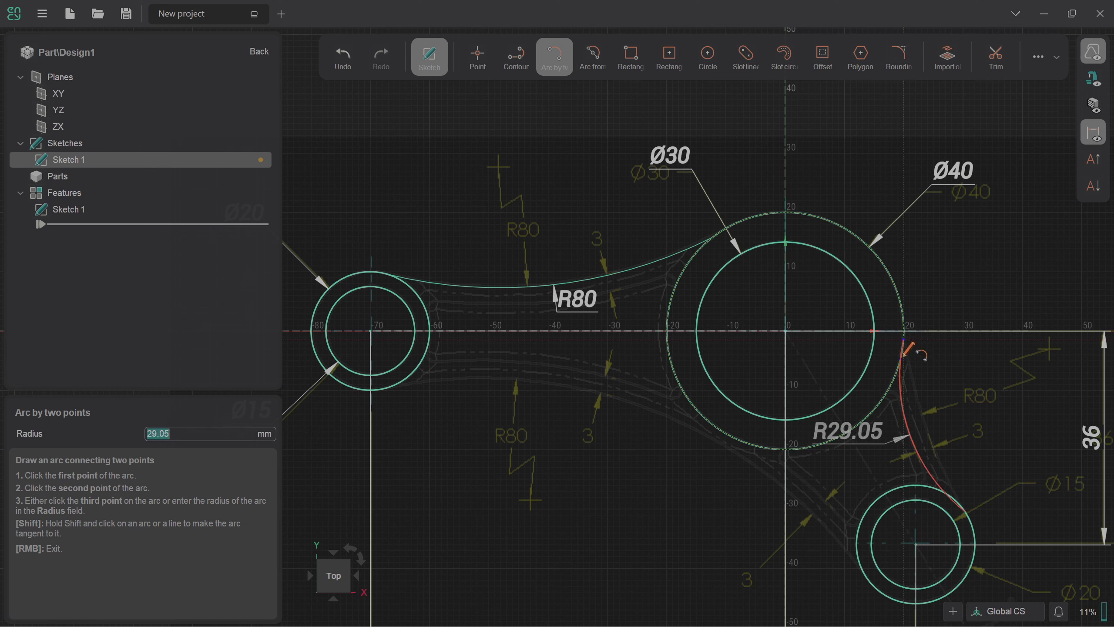
type("-80")
key("Return")
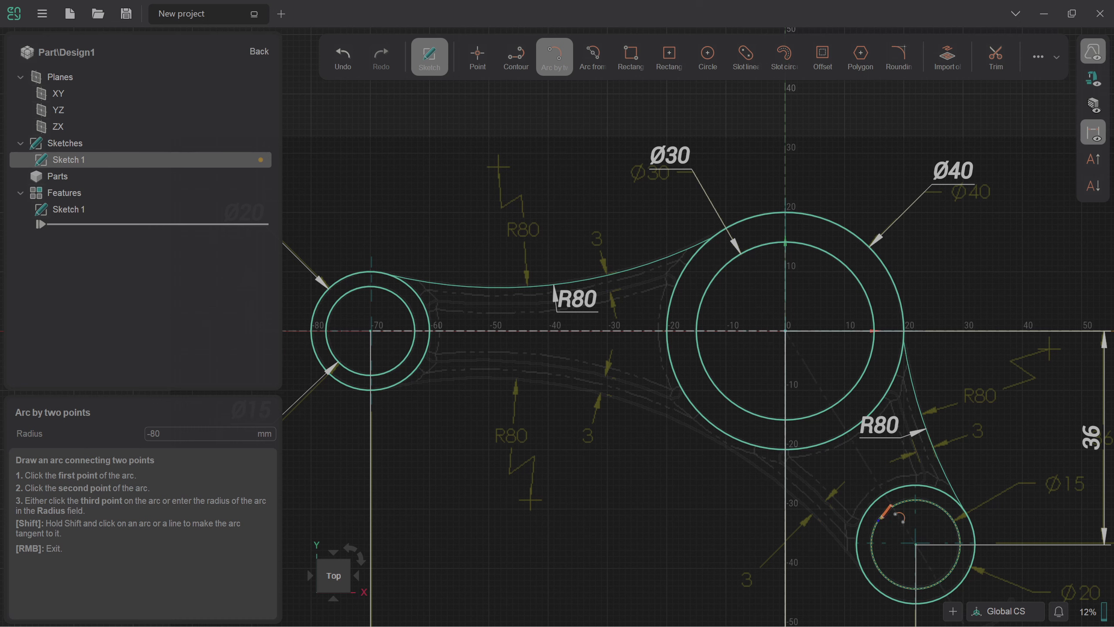
- Draw an 80 mm radius two-point arc along the lower edge, from the lower-right 20 mm circle to the left 20 mm circle
left_click(863, 572)
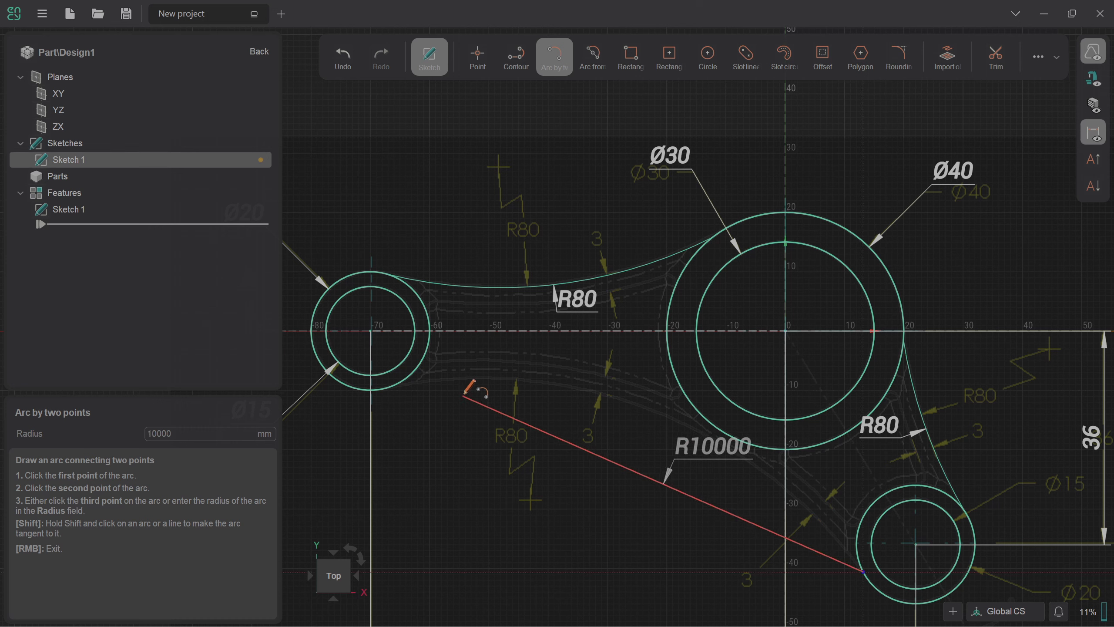
left_click(396, 384)
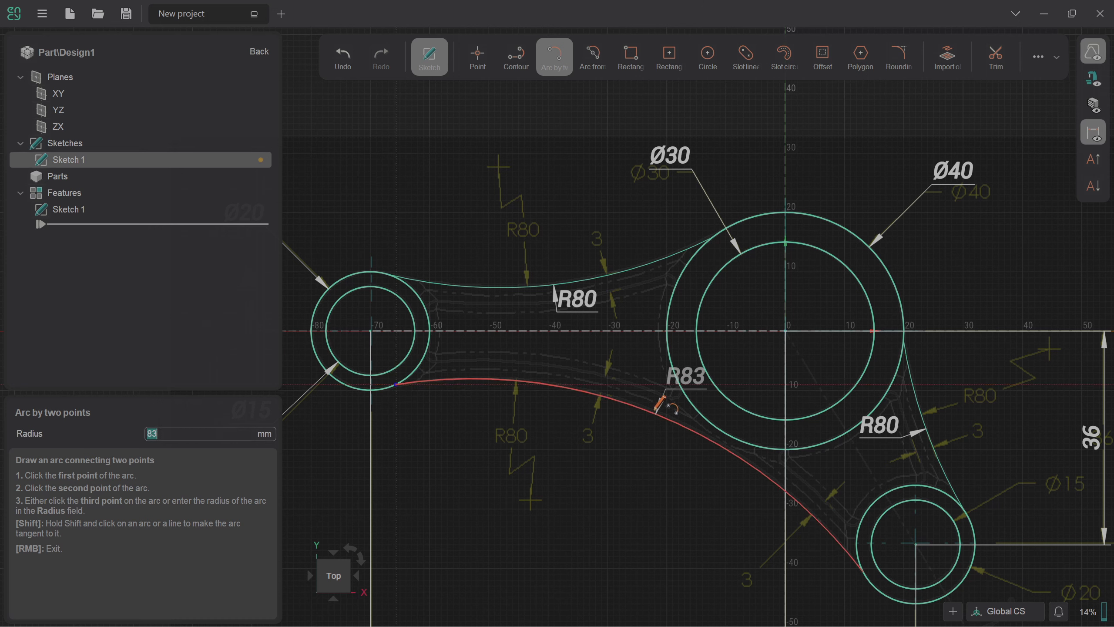
type("80")
key("Return")
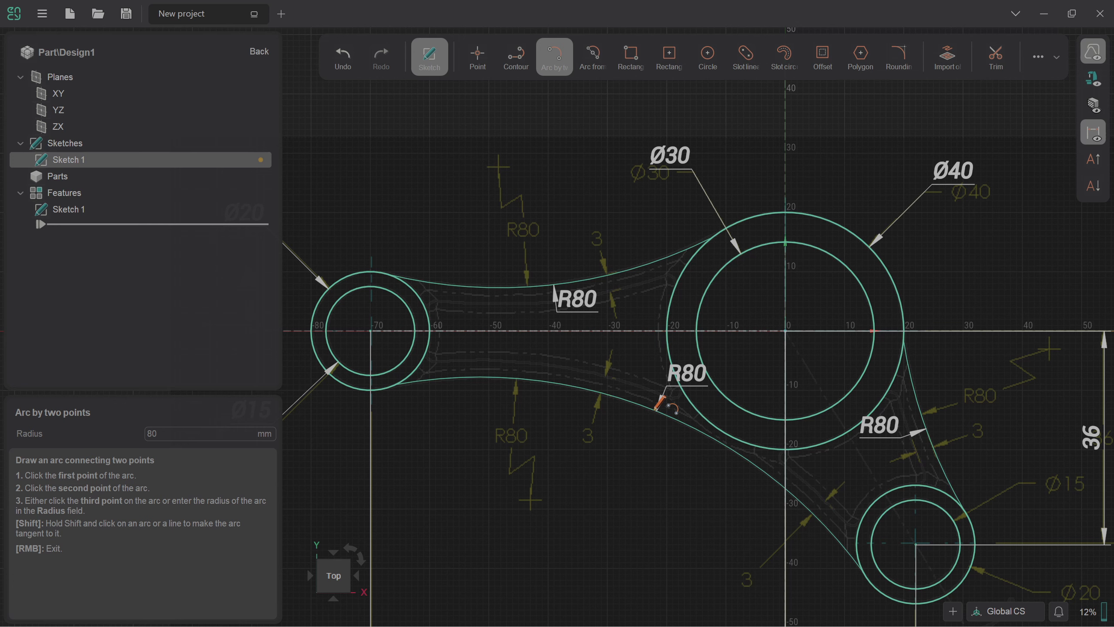
left_click(557, 63)
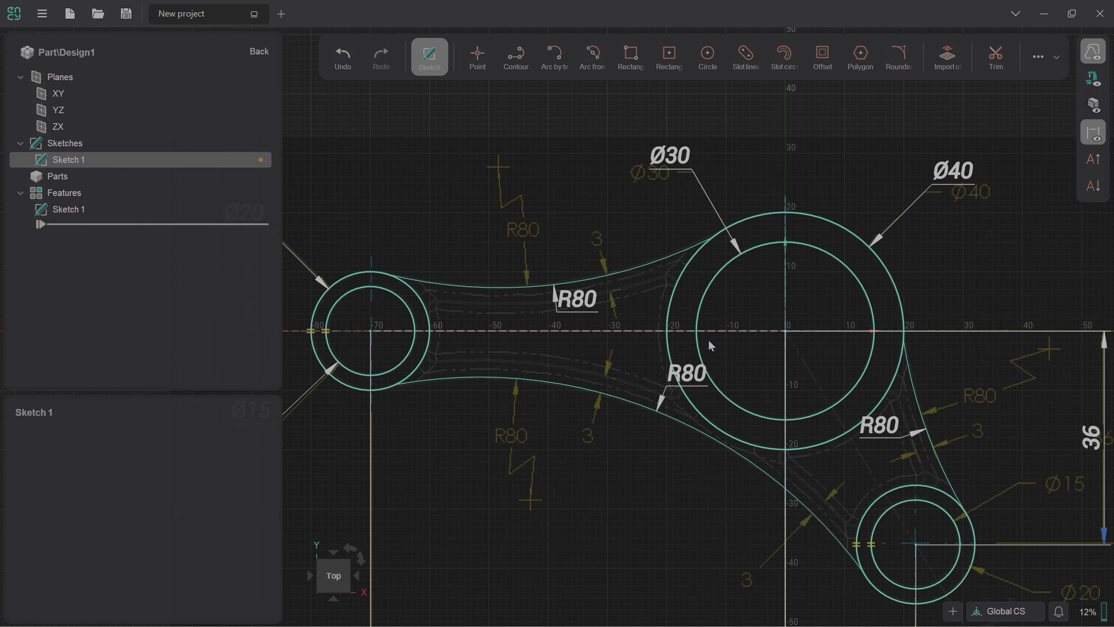
- Create an inward offset copy of the upper R80 arc at a distance of 3 mm
scroll(498, 311, "up", 3)
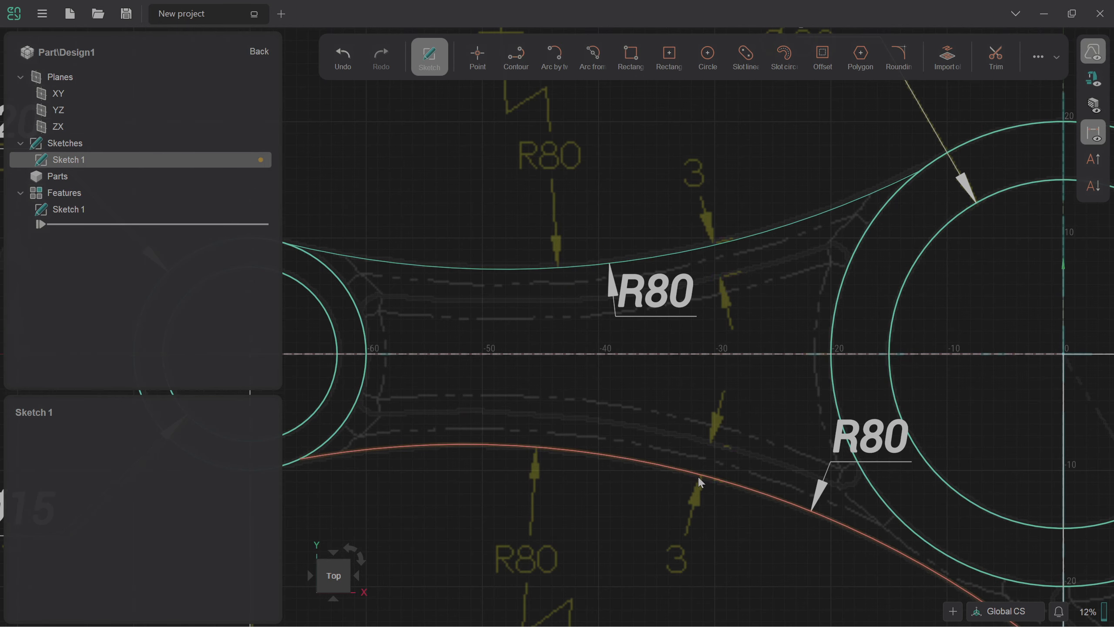
scroll(524, 382, "down", 3)
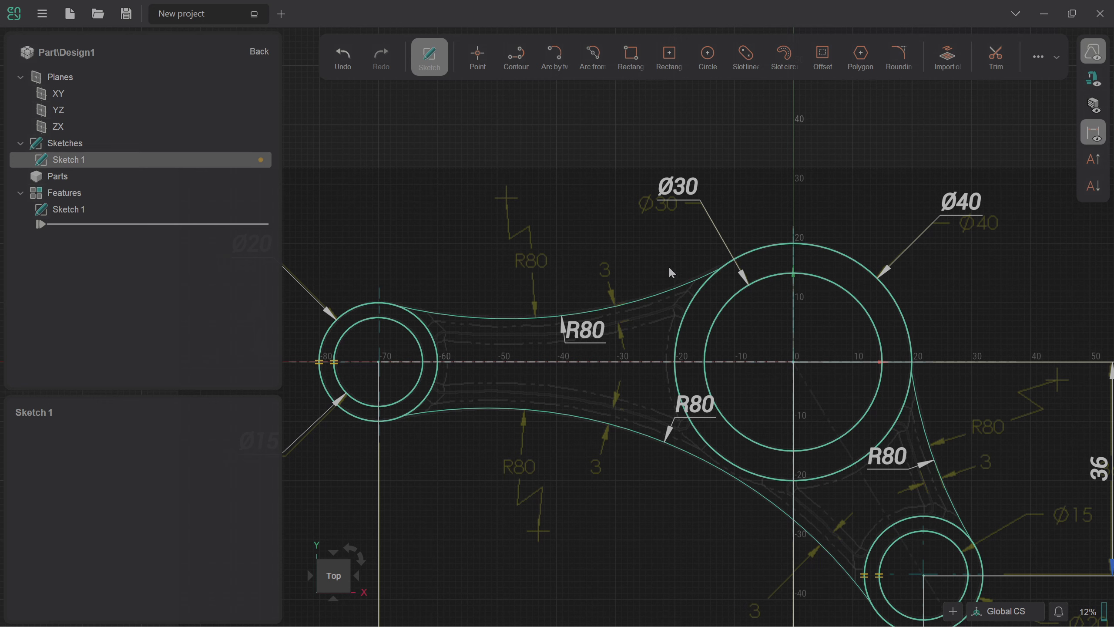
left_click(493, 320)
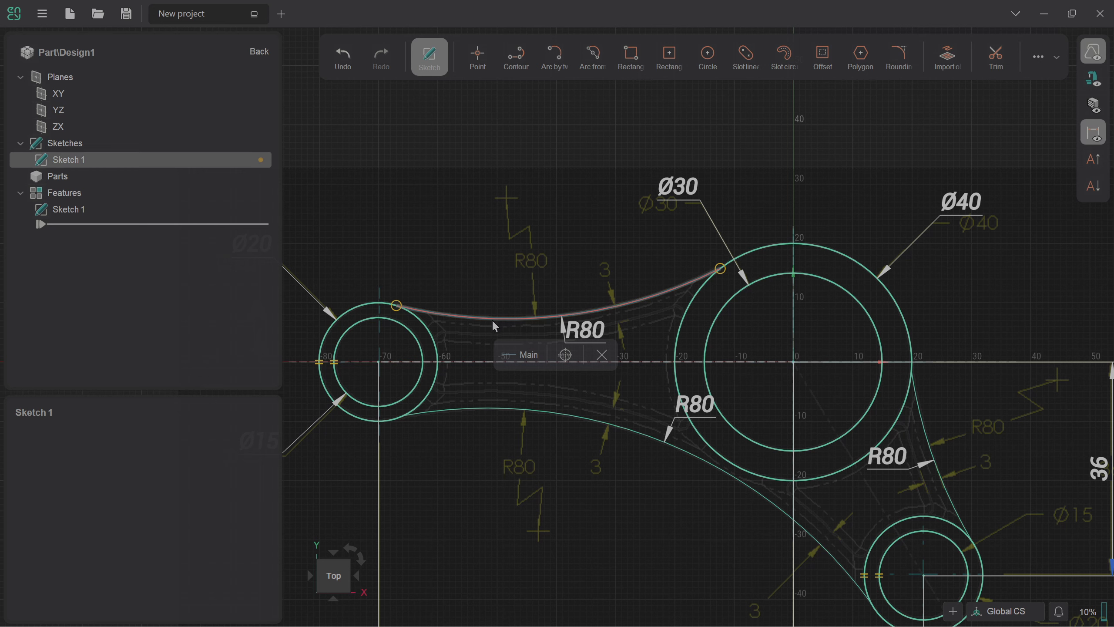
left_click_drag(494, 322, 493, 338)
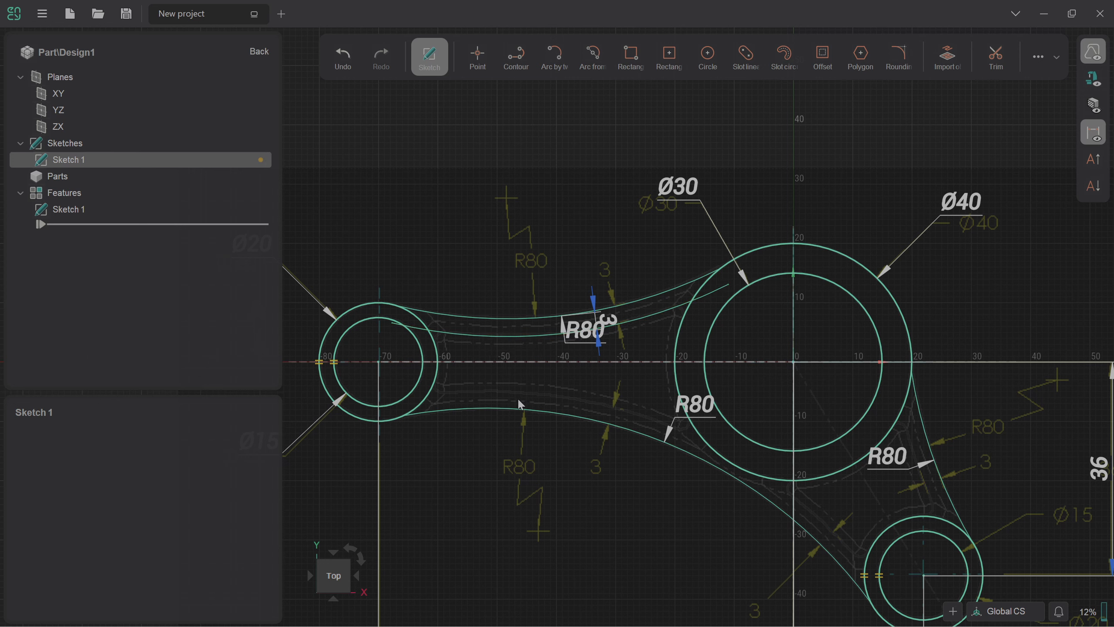
- Create inward offset copies of the lower and right-hand R80 arcs at the same 3 mm distance
left_click(525, 412)
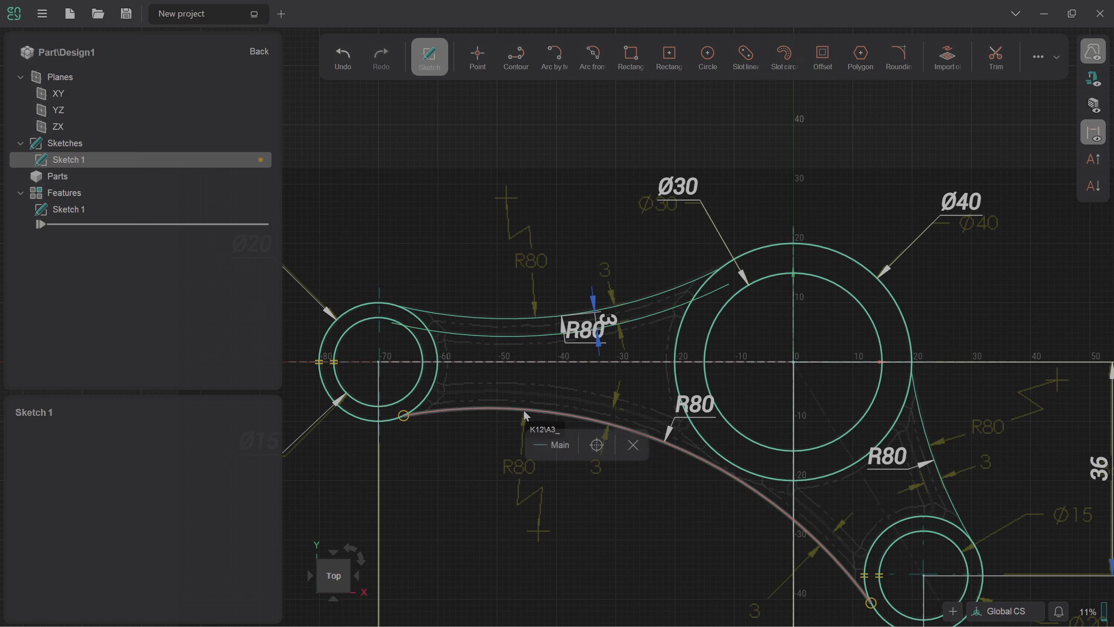
left_click_drag(523, 410, 530, 390)
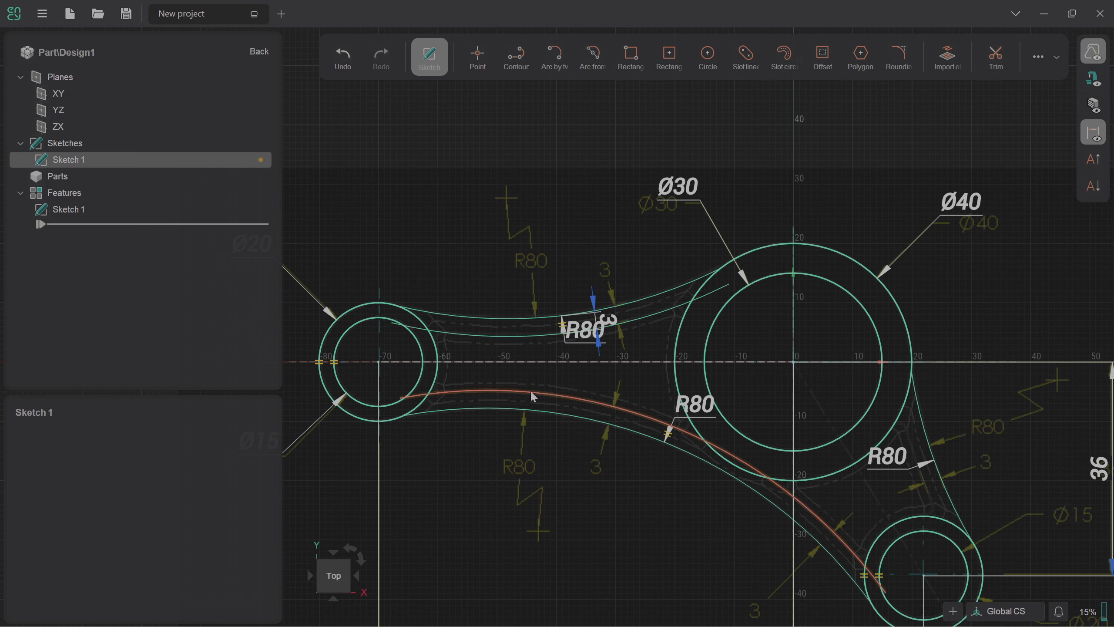
left_click(947, 492)
left_click_drag(947, 492, 934, 501)
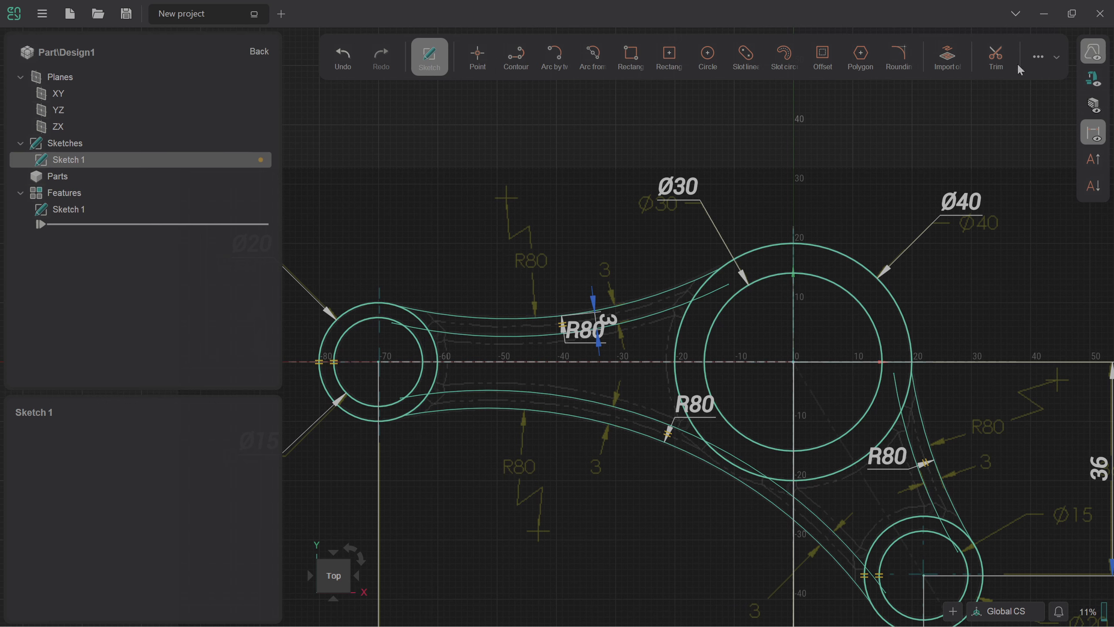
- Trim away the ends of the offset arcs that run inside the 40 mm circle and the left 20 mm circle
left_click(1003, 59)
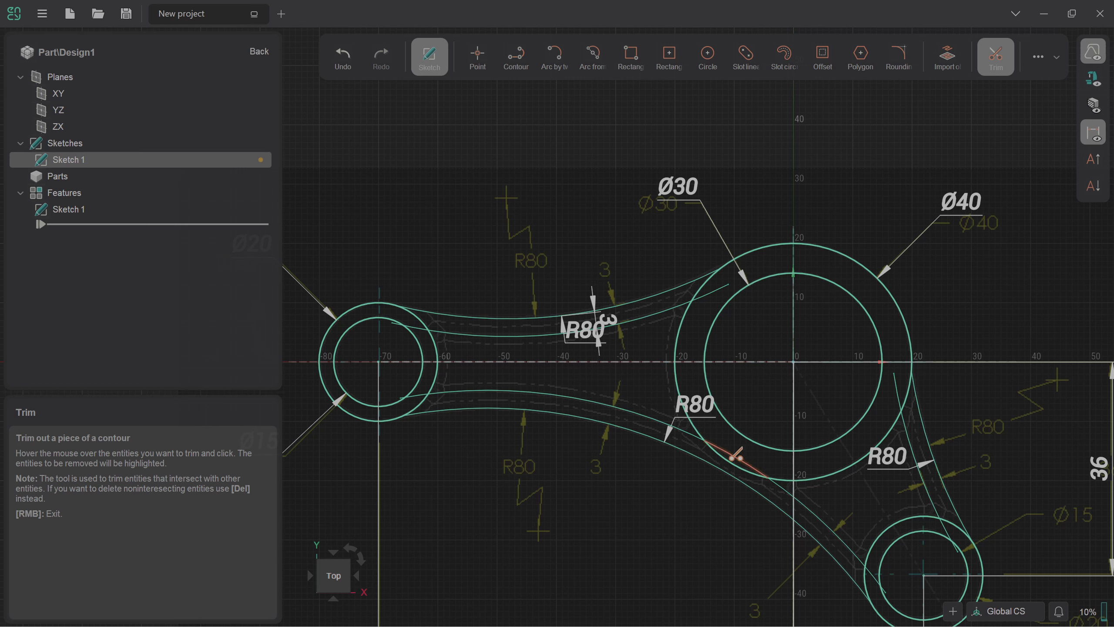
left_click(716, 291)
scroll(396, 327, "up", 5)
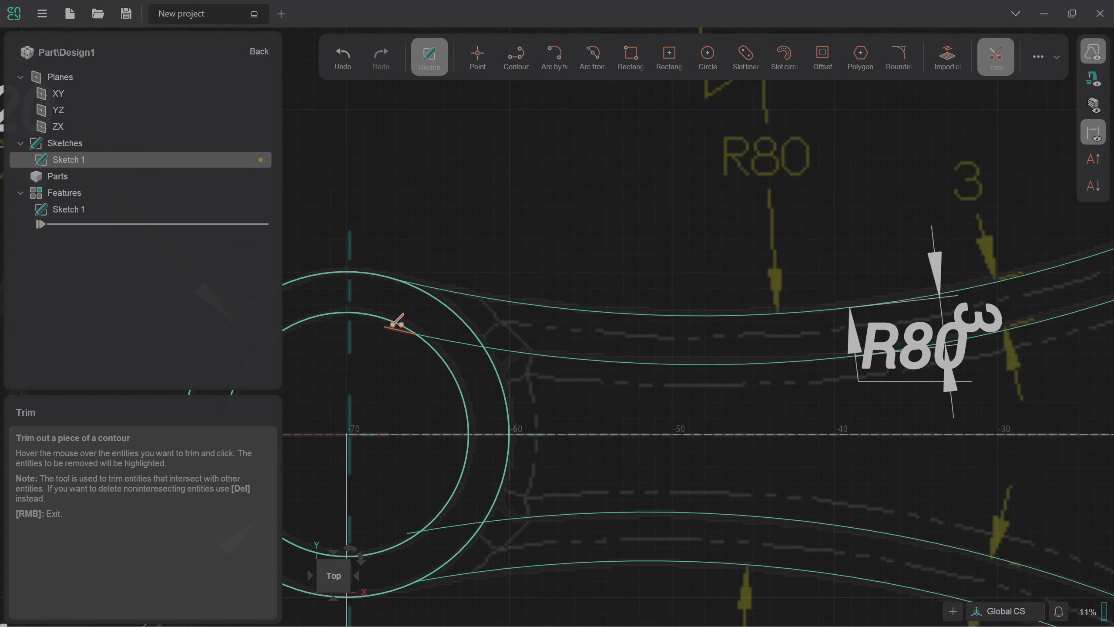
left_click(515, 356)
scroll(498, 274, "down", 5)
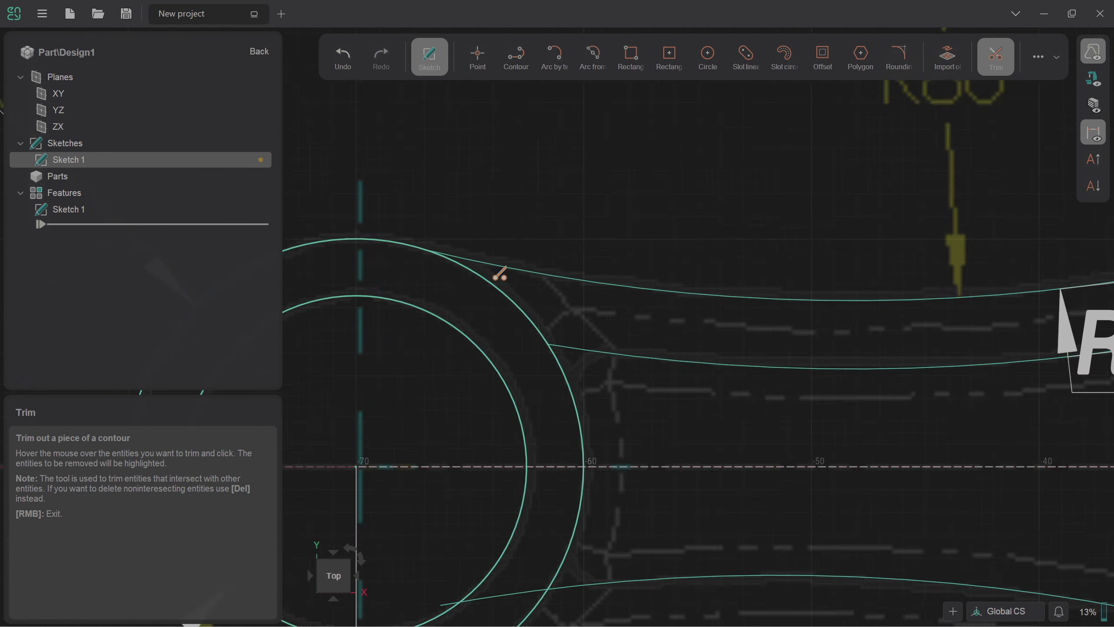
scroll(468, 433, "up", 5)
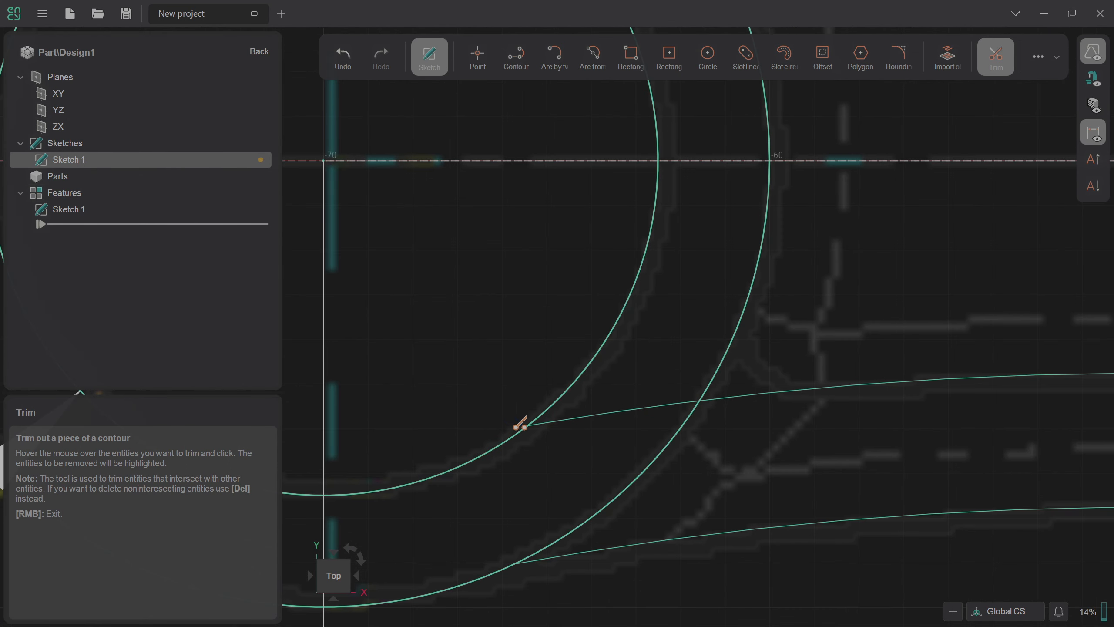
left_click(562, 419)
scroll(562, 419, "down", 5)
- Trim the inner arc ends inside the lower-right 20 mm boss circle and leave the Trim tool
scroll(715, 505, "up", 6)
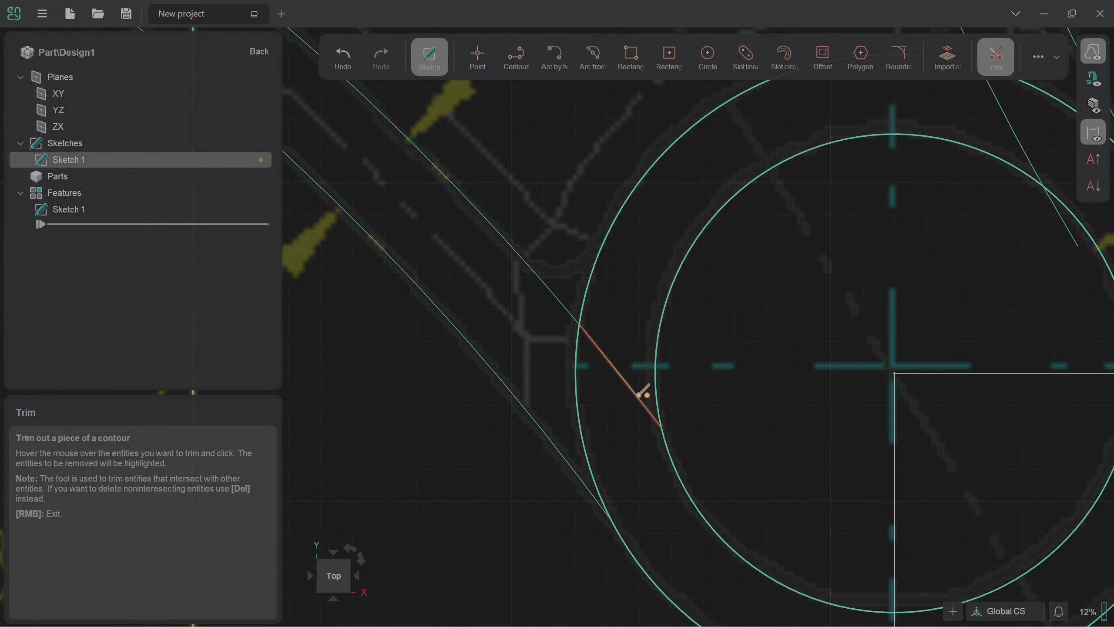
left_click(639, 398)
scroll(786, 331, "down", 5)
scroll(843, 323, "up", 3)
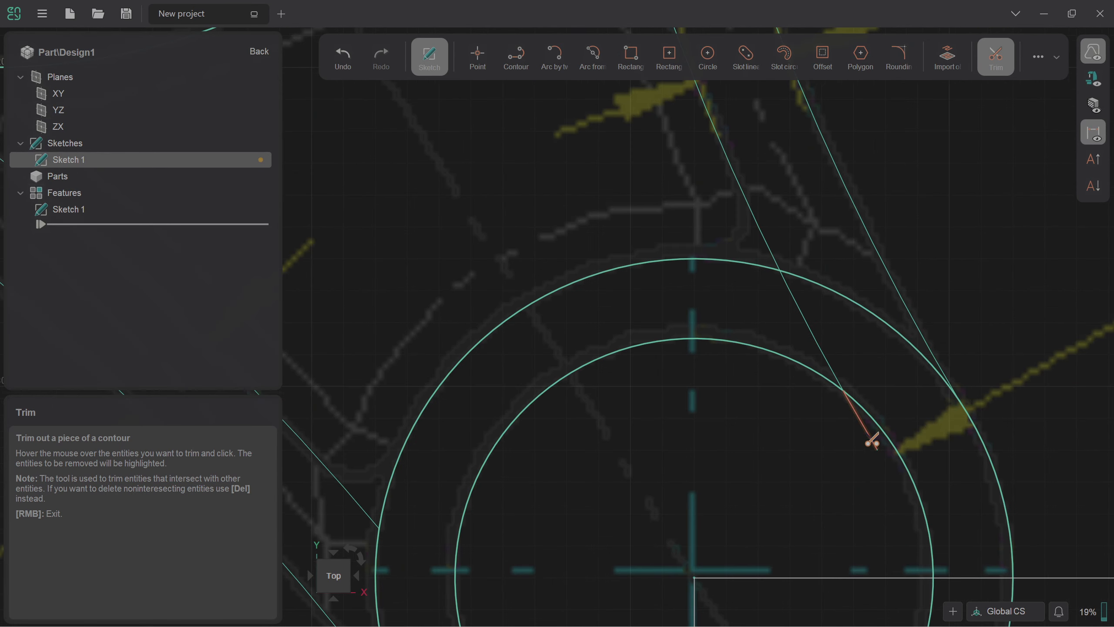
left_click(822, 344)
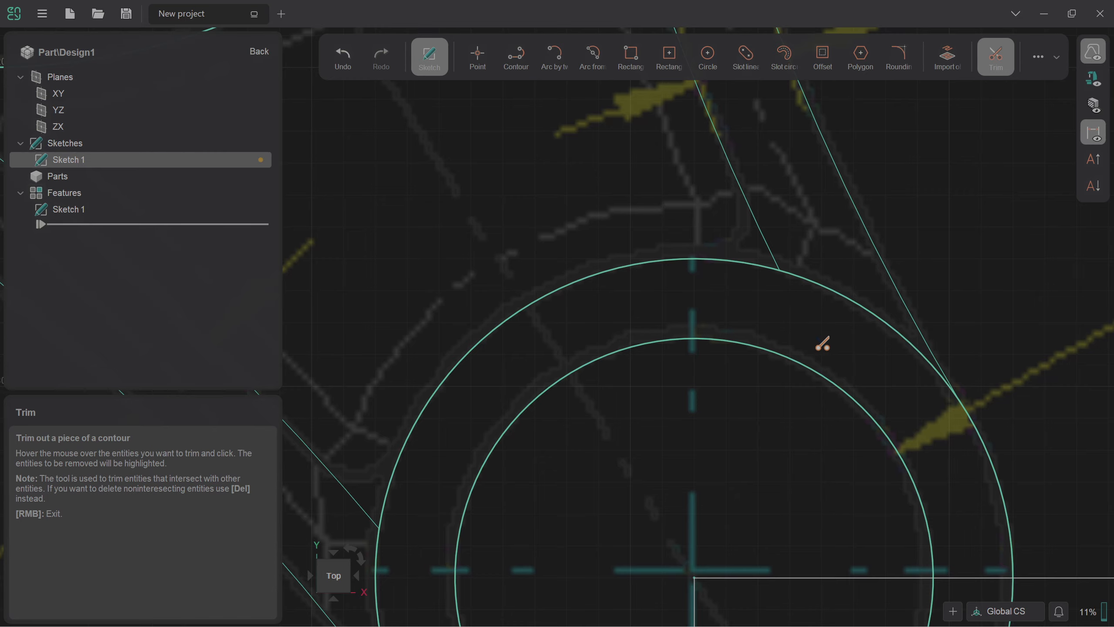
scroll(831, 436, "down", 3)
scroll(831, 435, "down", 5)
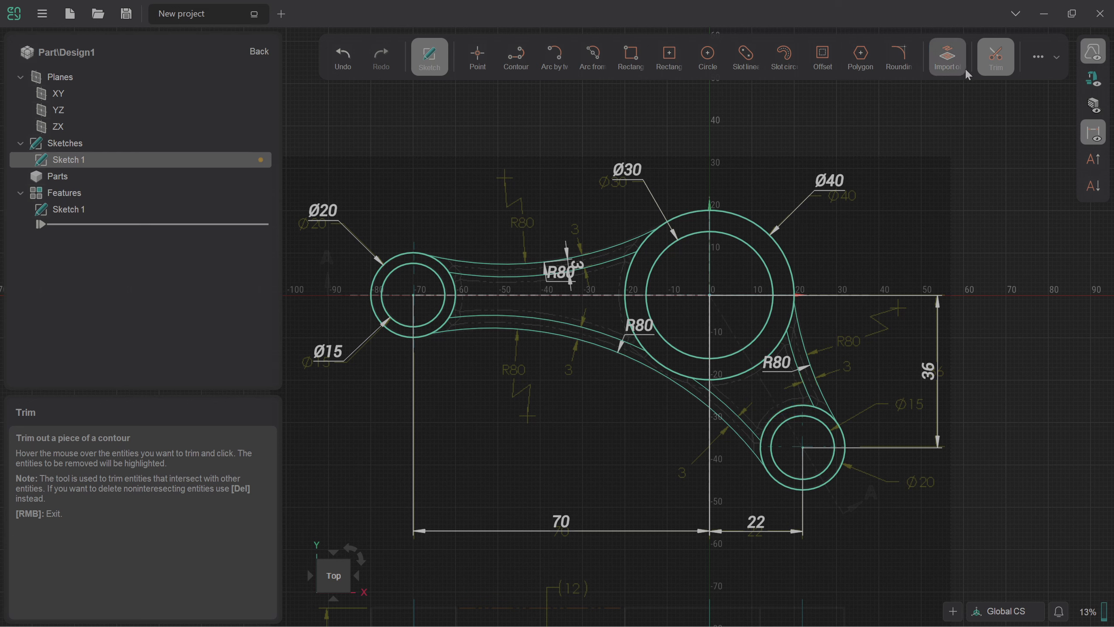
left_click(1000, 61)
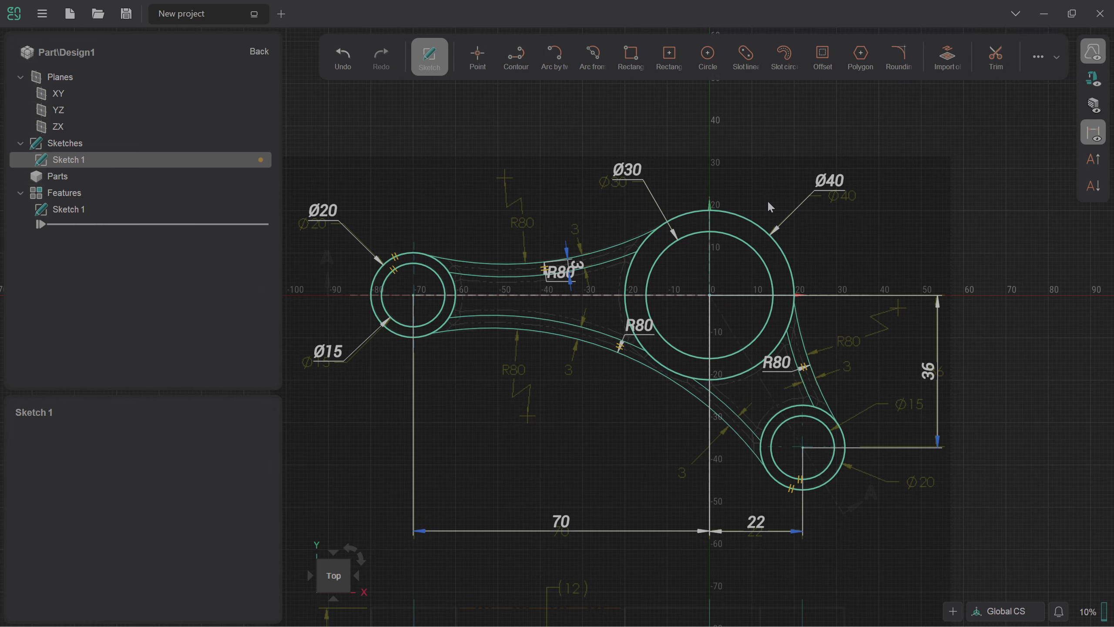
- Inspect the trimmed rib arcs where they meet the left, central and lower-right boss circles
scroll(410, 290, "up", 6)
scroll(411, 287, "down", 4)
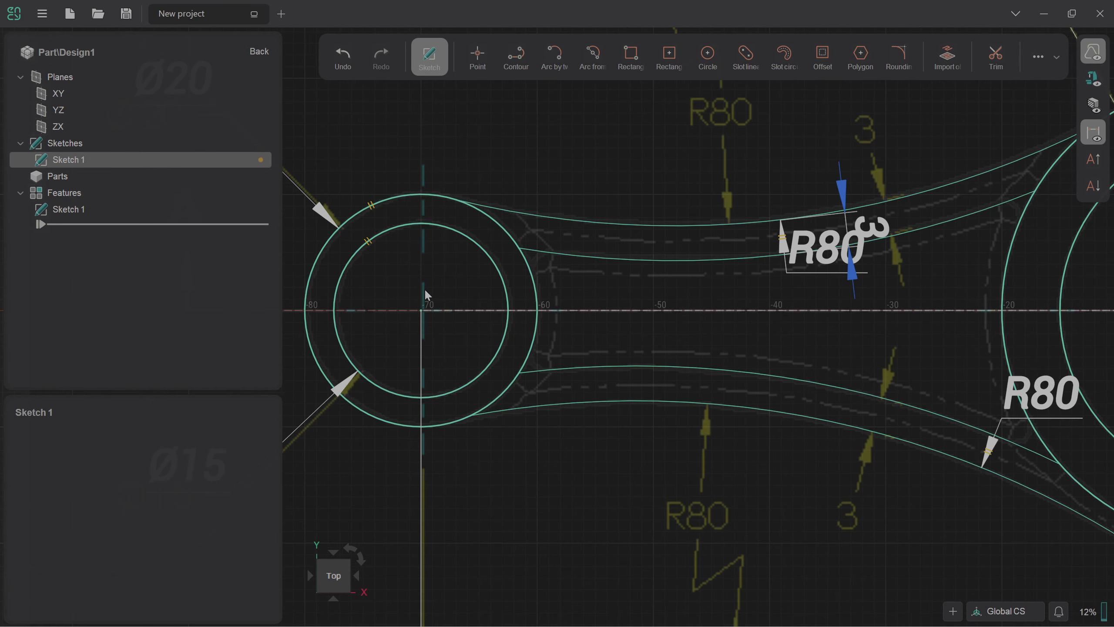
scroll(854, 284, "down", 1)
scroll(855, 284, "up", 2)
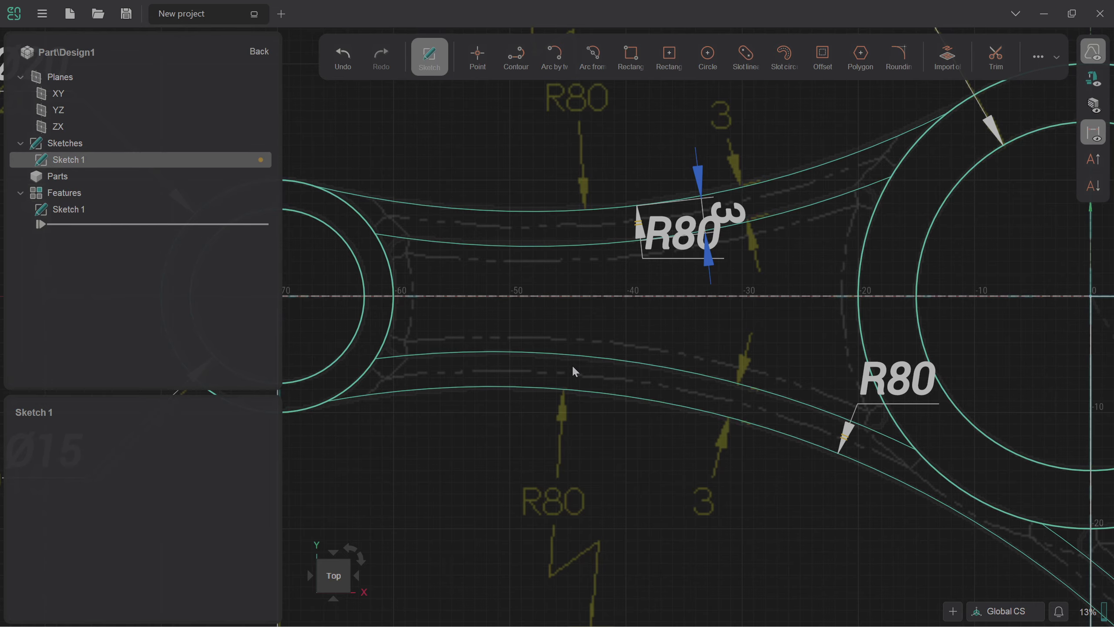
scroll(457, 324, "down", 4)
scroll(961, 442, "up", 3)
scroll(814, 332, "up", 2)
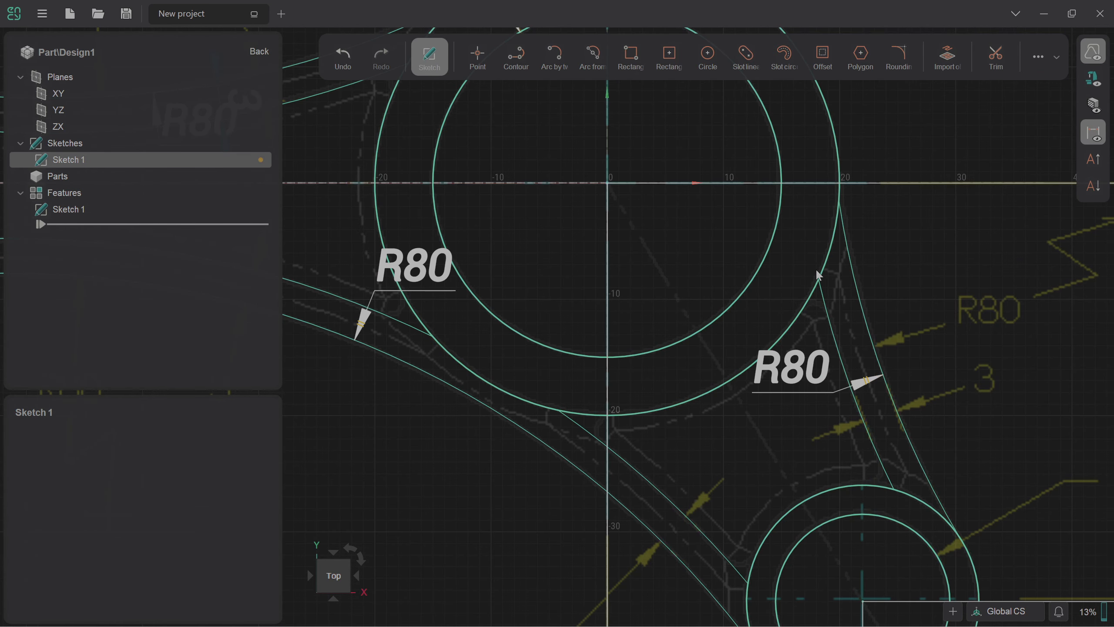
scroll(818, 274, "down", 2)
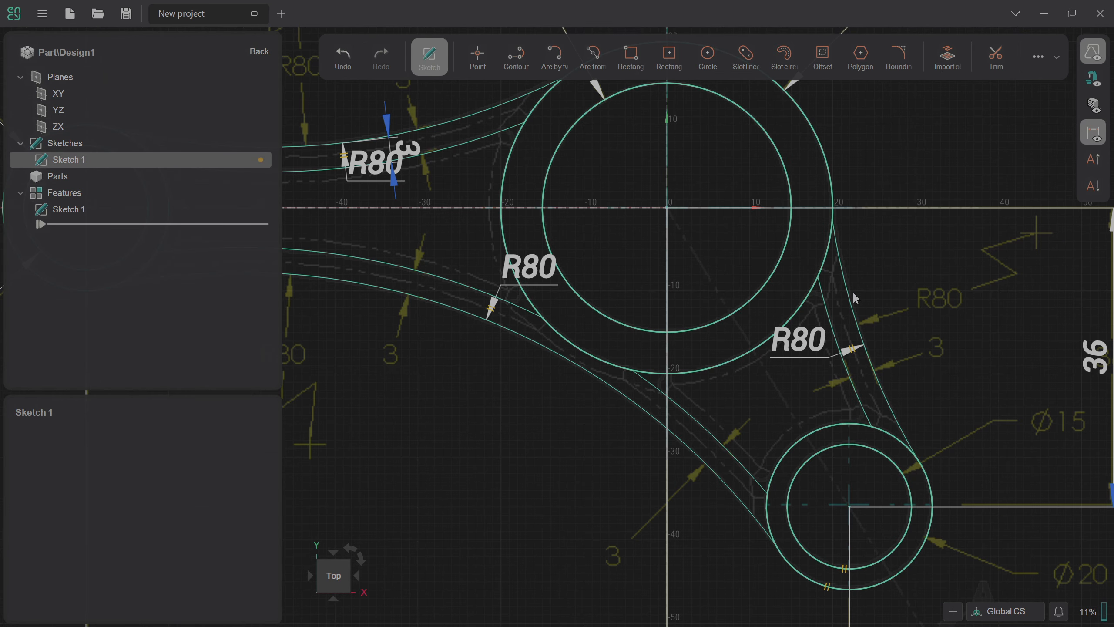
scroll(875, 222, "down", 3)
- Examine the side view and section A-A of the reference drawing for the boss, rib and web heights
scroll(676, 531, "up", 5)
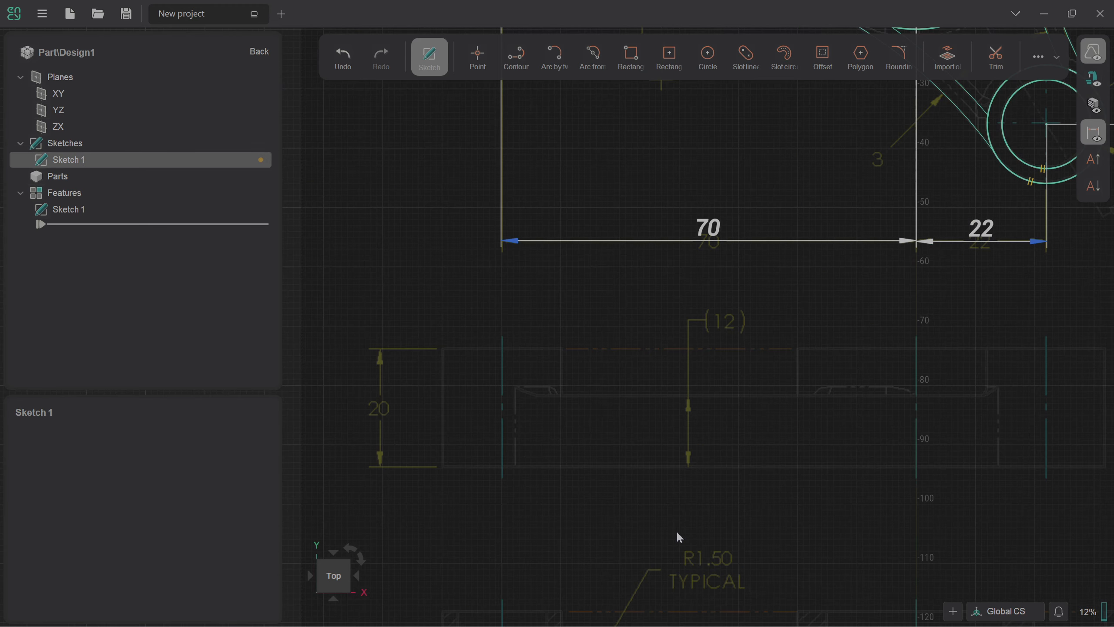
scroll(591, 465, "down", 2)
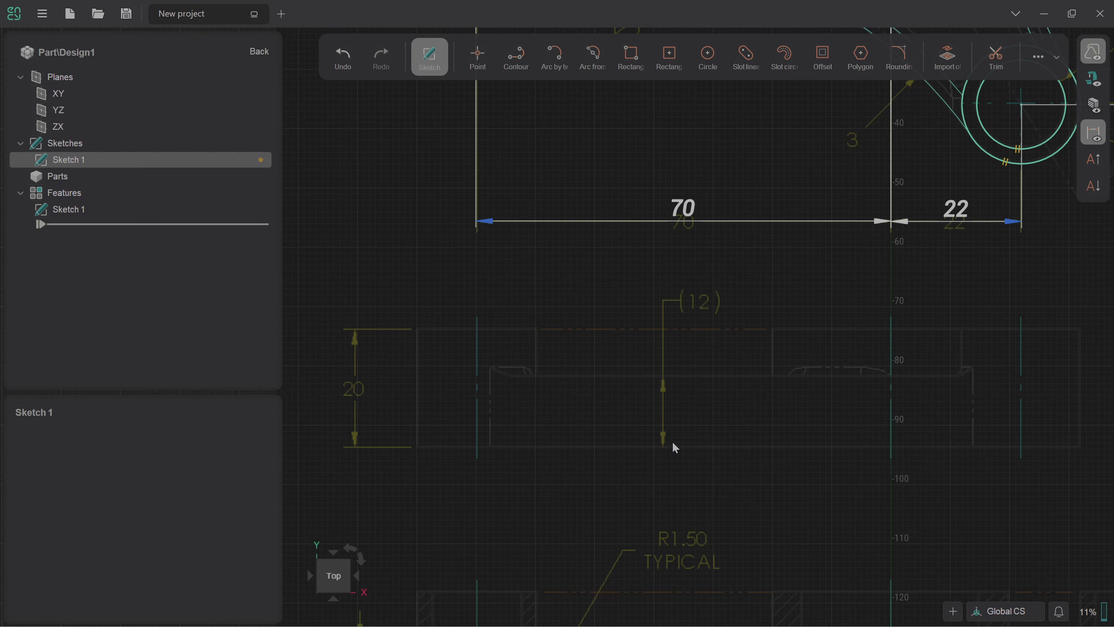
scroll(657, 304, "down", 3)
scroll(684, 557, "up", 3)
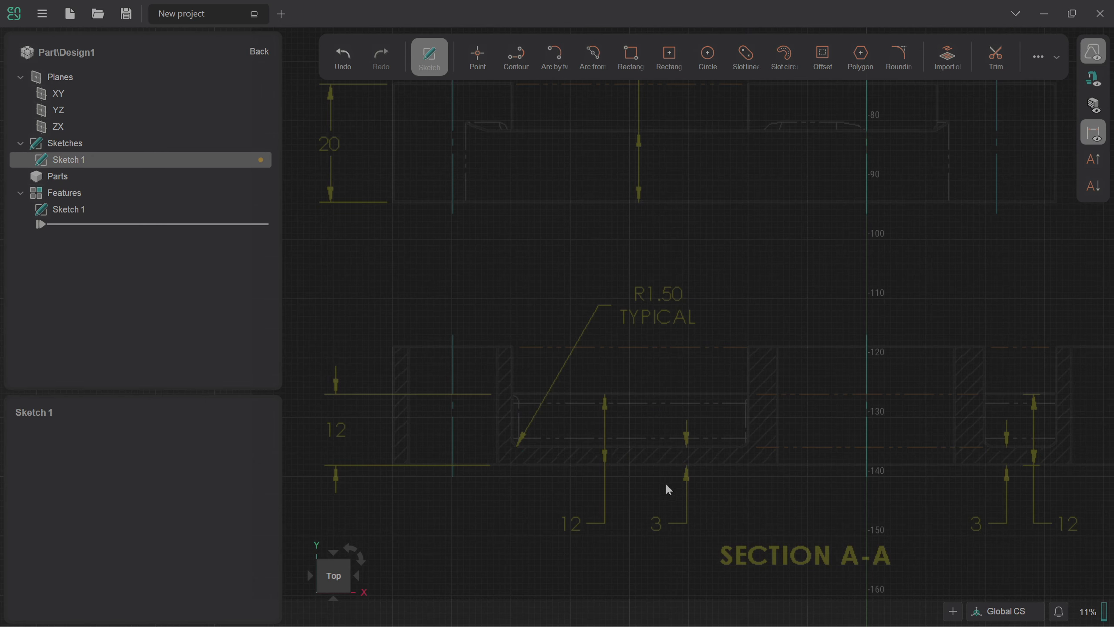
scroll(500, 459, "down", 1)
scroll(498, 459, "up", 1)
scroll(666, 491, "down", 5)
scroll(670, 241, "up", 3)
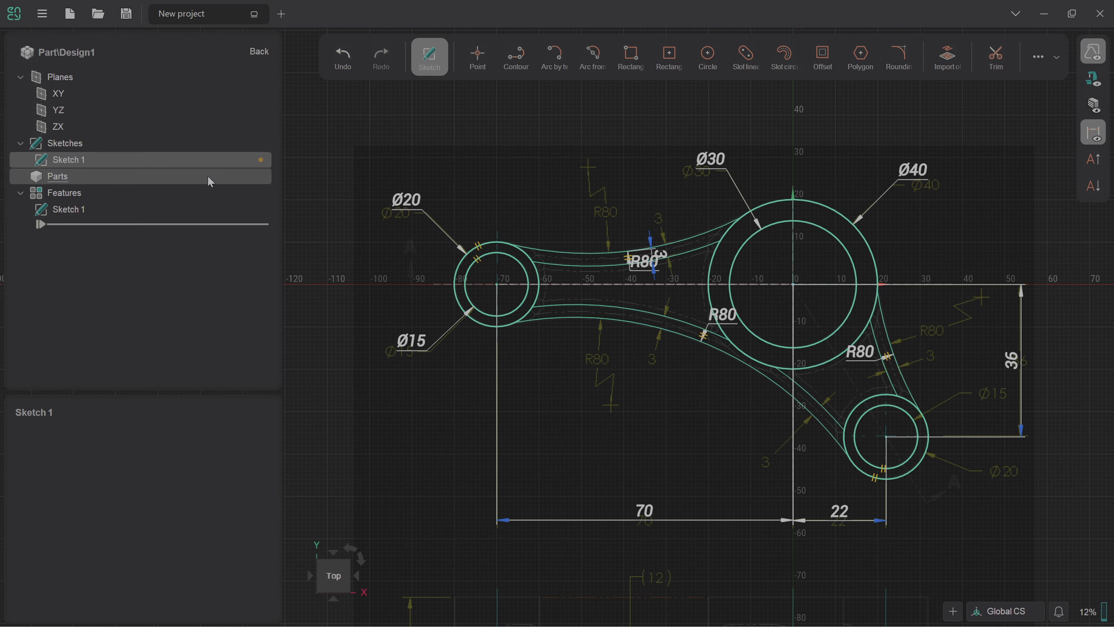
- Finish the sketch and extrude the full 40 mm circle and both 20 mm boss circles by 20 mm
left_click(428, 64)
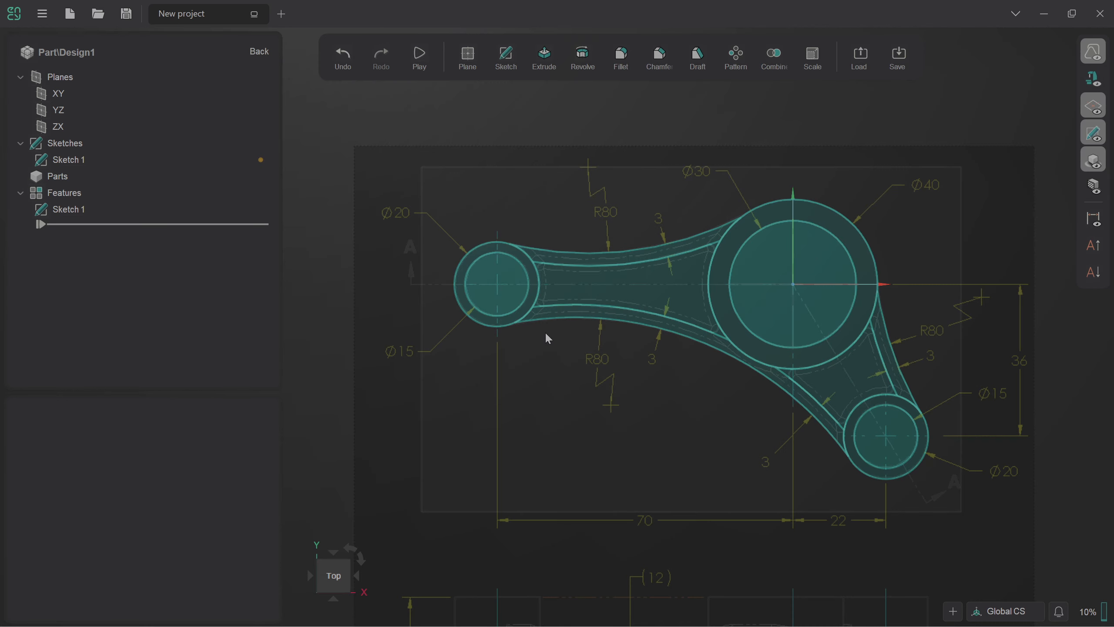
left_click(342, 594)
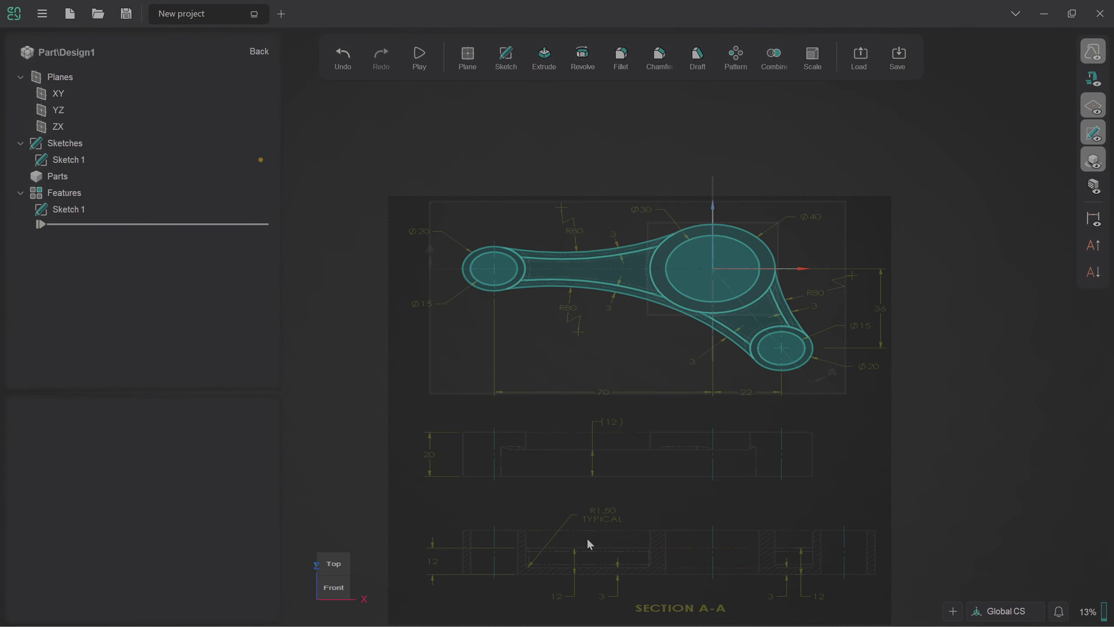
scroll(588, 538, "down", 2)
scroll(574, 297, "up", 4)
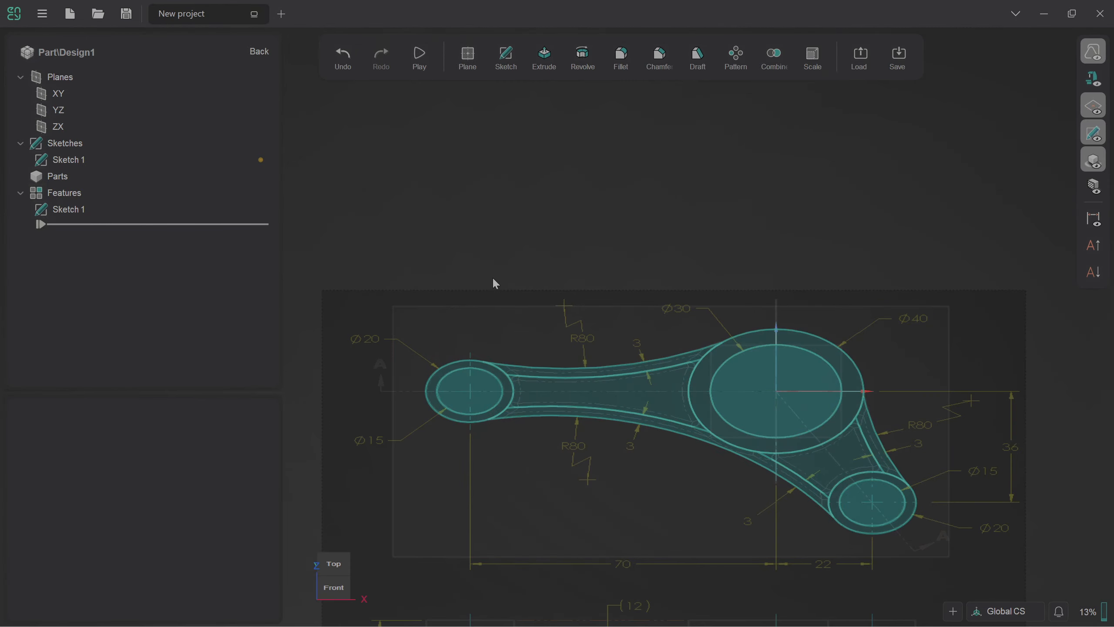
left_click(459, 373)
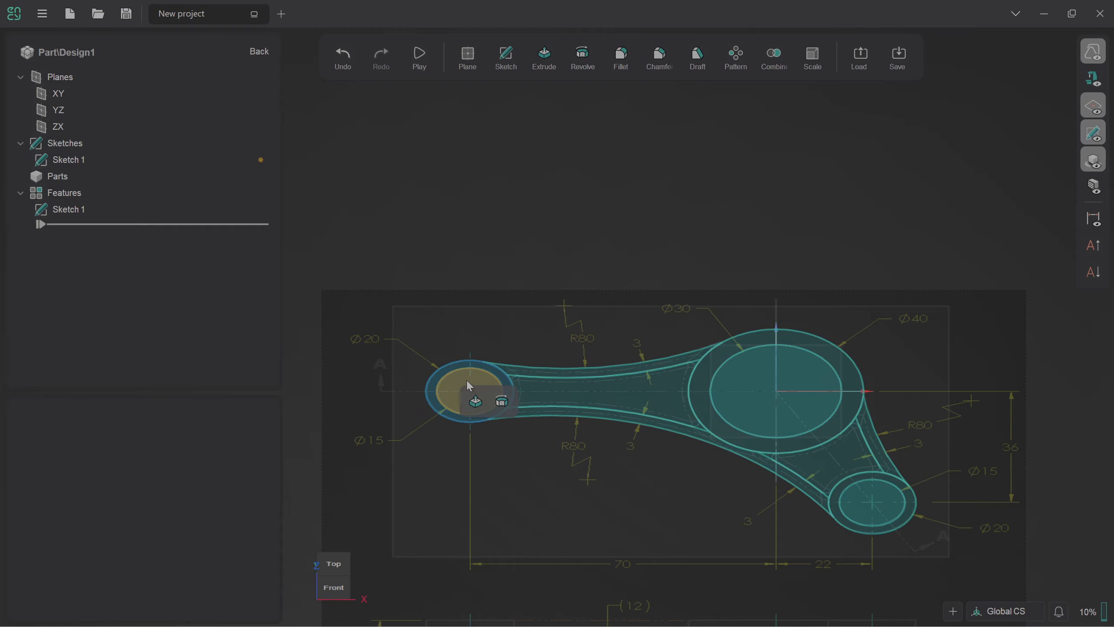
left_click(809, 437)
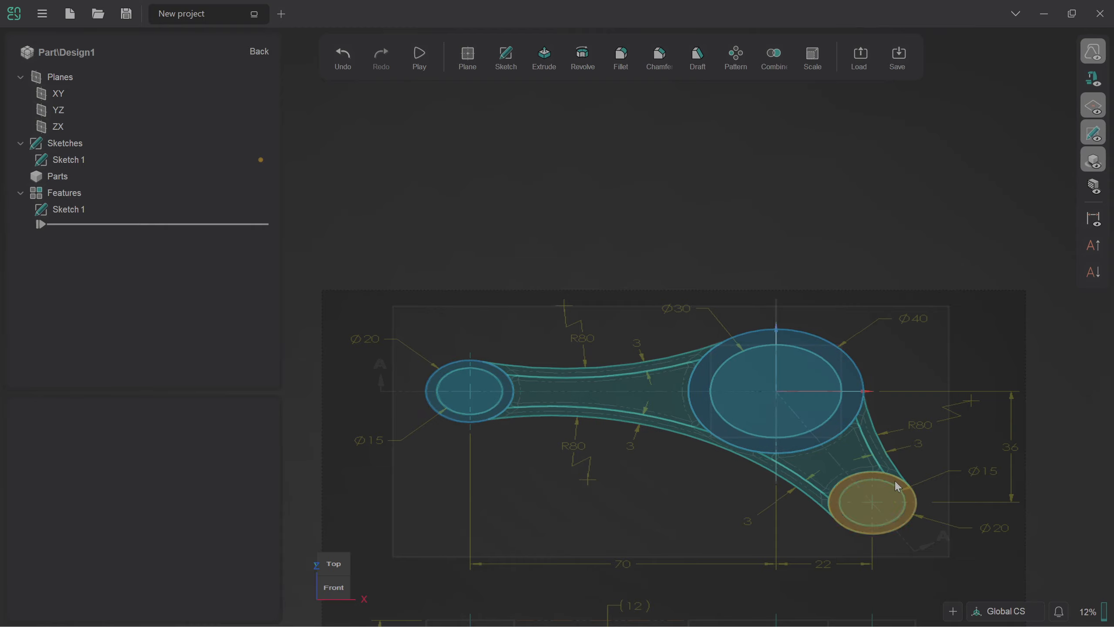
left_click(881, 489)
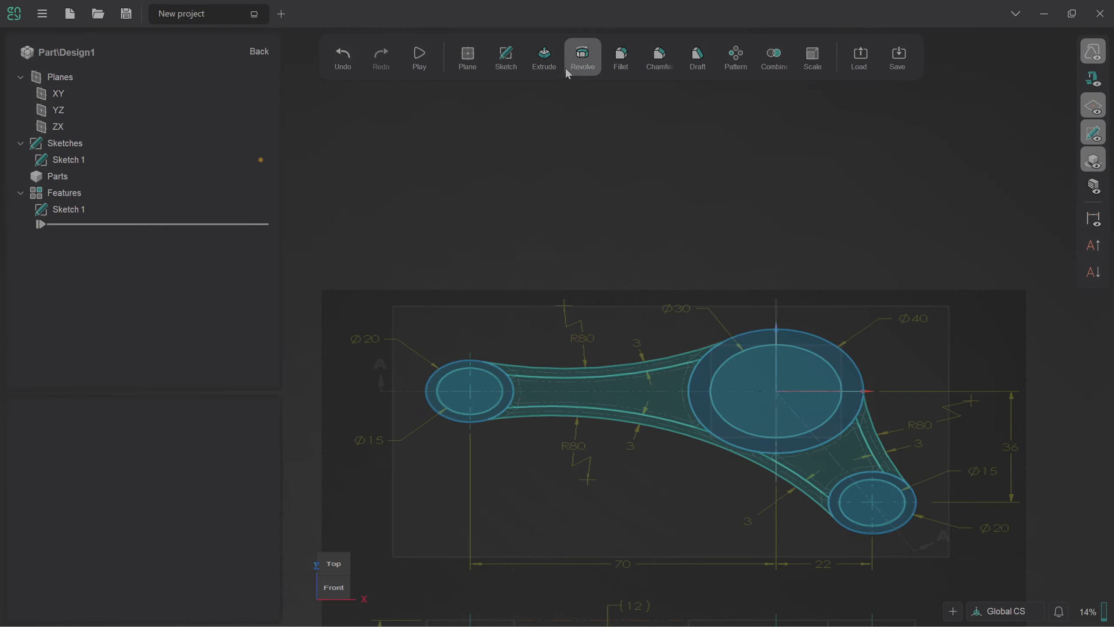
left_click(554, 61)
type("20")
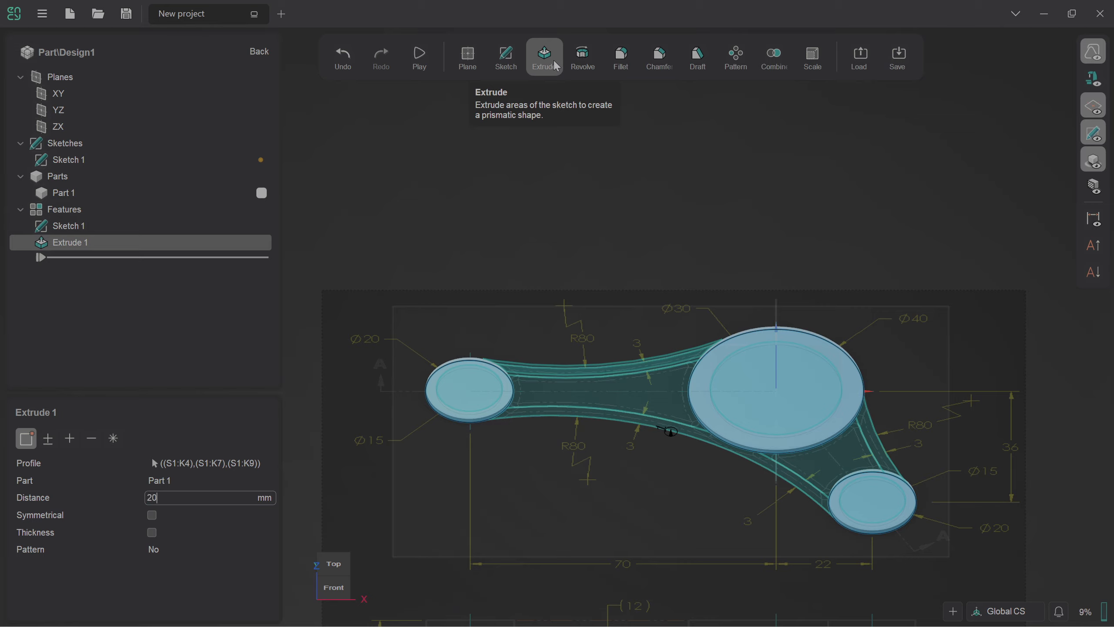
key("Return")
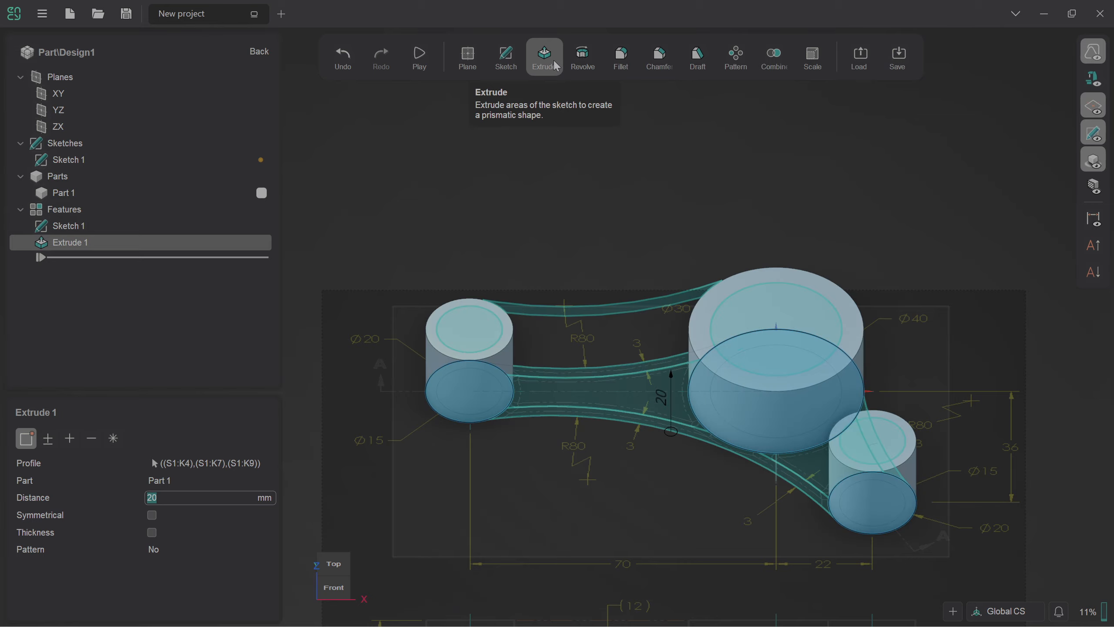
left_click(624, 158)
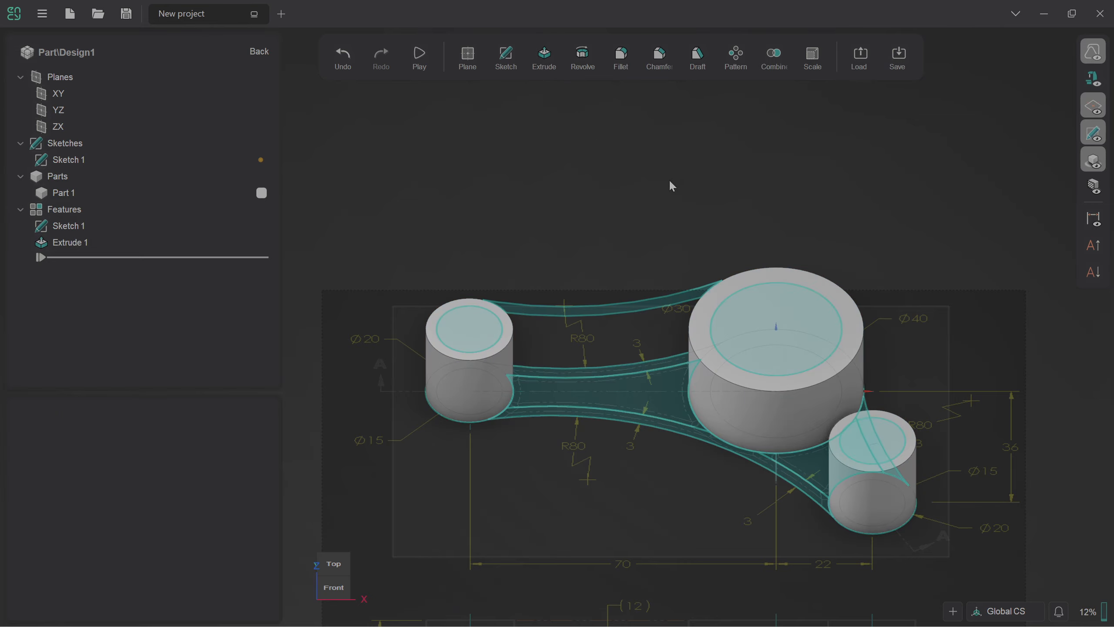
- Extrude the narrow rib strips along the upper, lower and right-hand R80 arcs by 12 mm, joined to Part 1
left_click(645, 368)
middle_click_drag(747, 414, 794, 452)
left_click(877, 447)
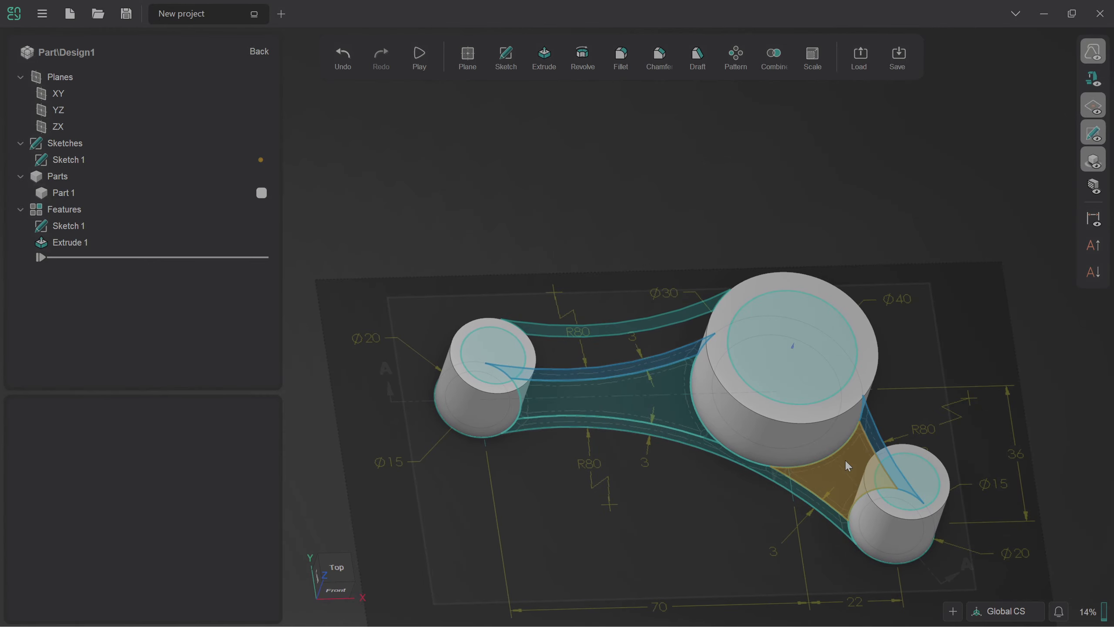
left_click(811, 498)
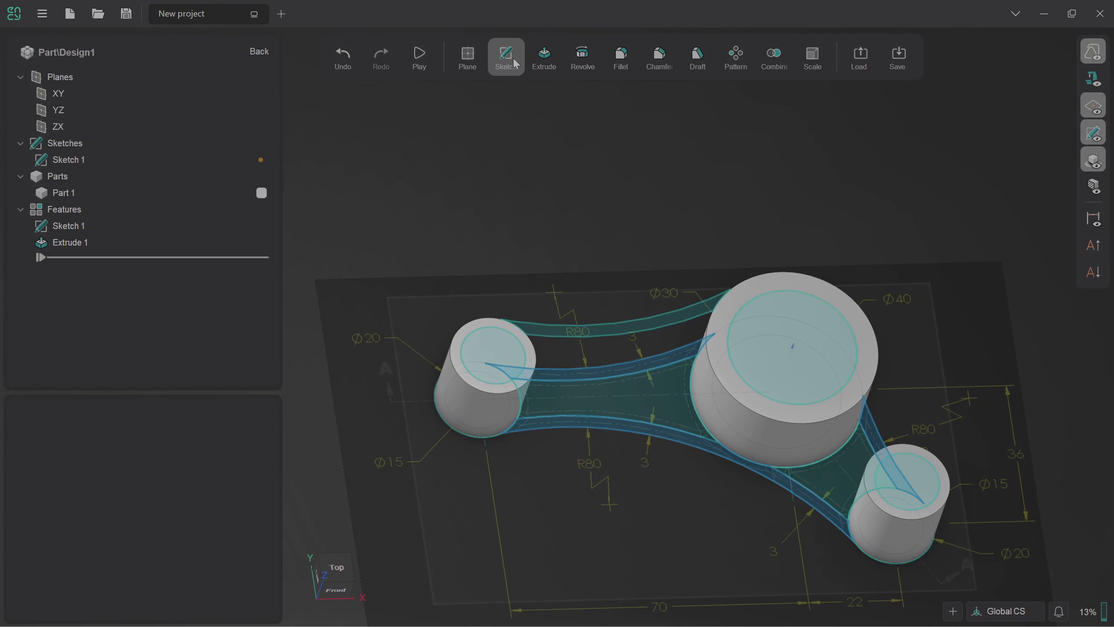
scroll(544, 119, "down", 3)
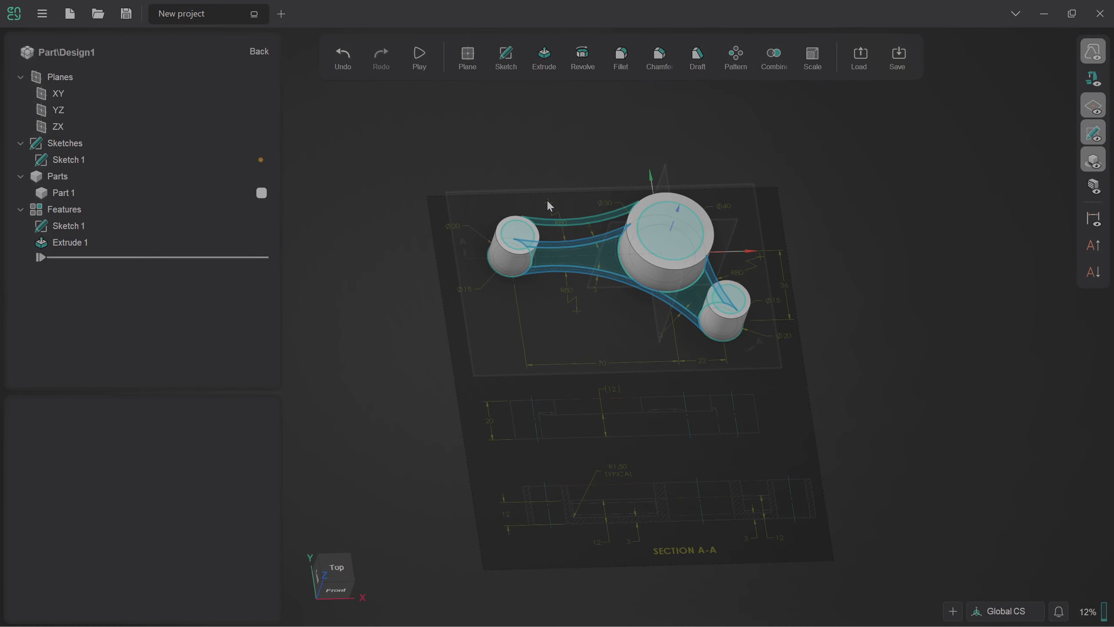
scroll(568, 529, "up", 3)
scroll(568, 528, "down", 3)
scroll(575, 177, "up", 3)
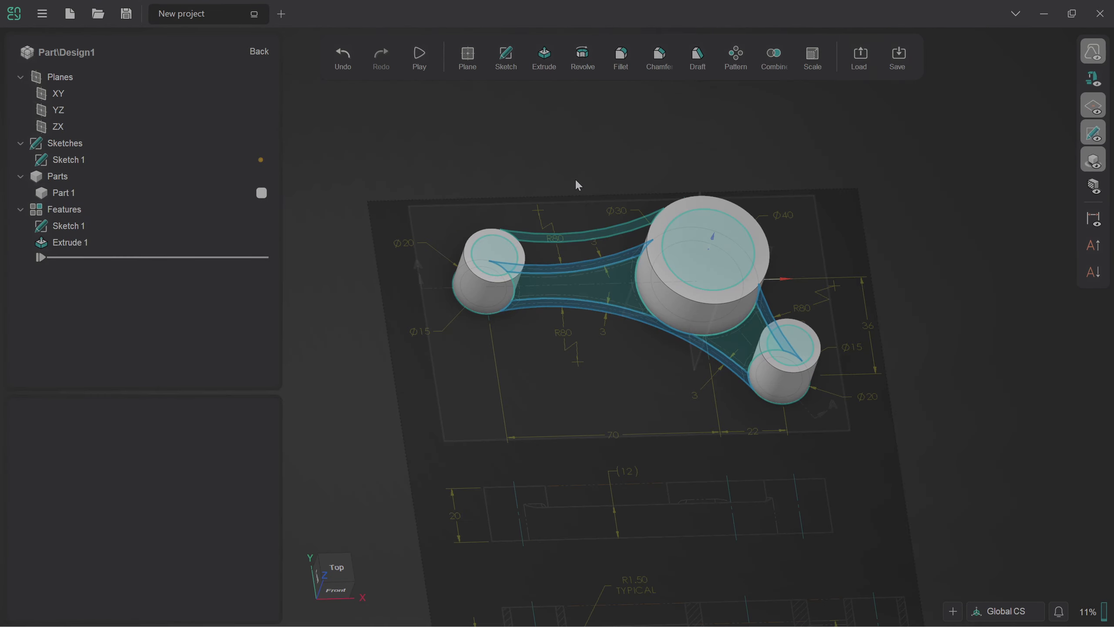
left_click(545, 58)
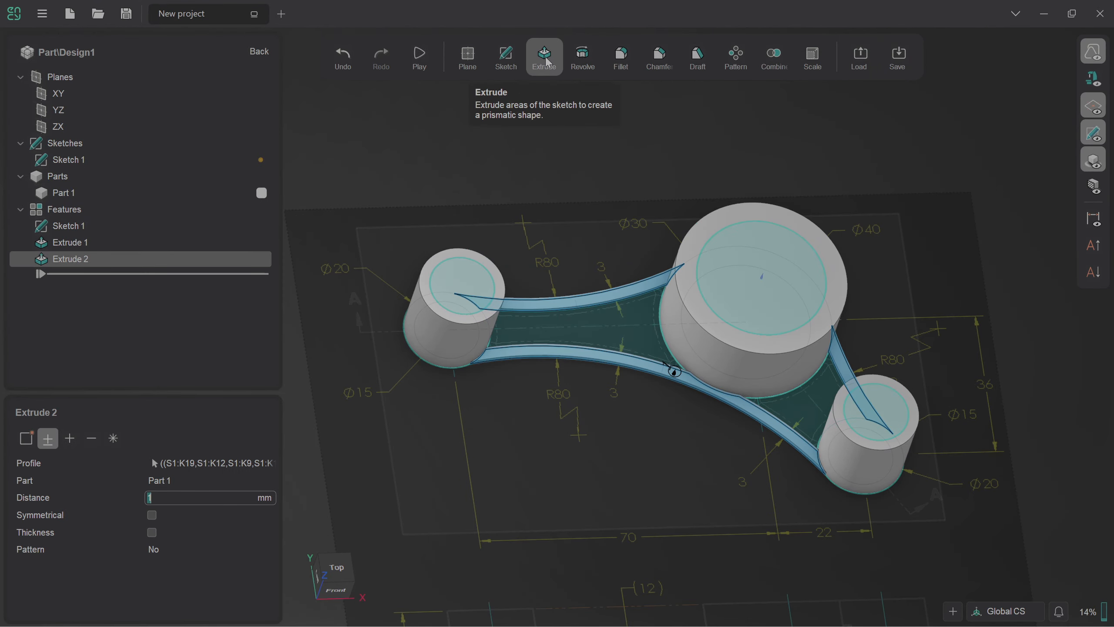
type("12")
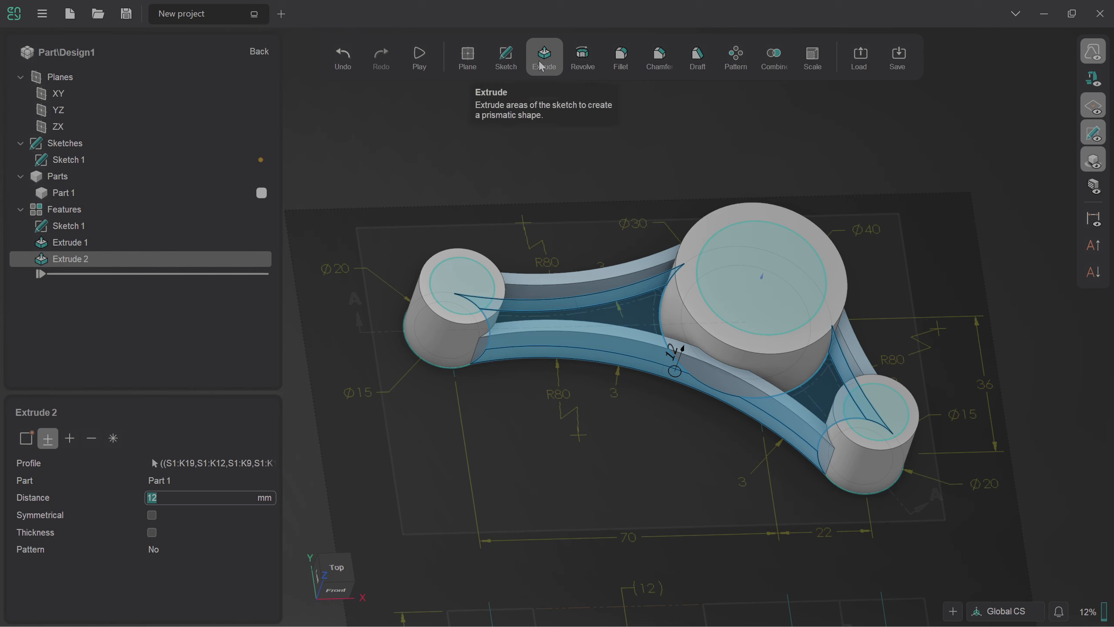
- Try a distance of 3 mm for the rib extrusion, and return it to 12 mm
type("3")
key("Return")
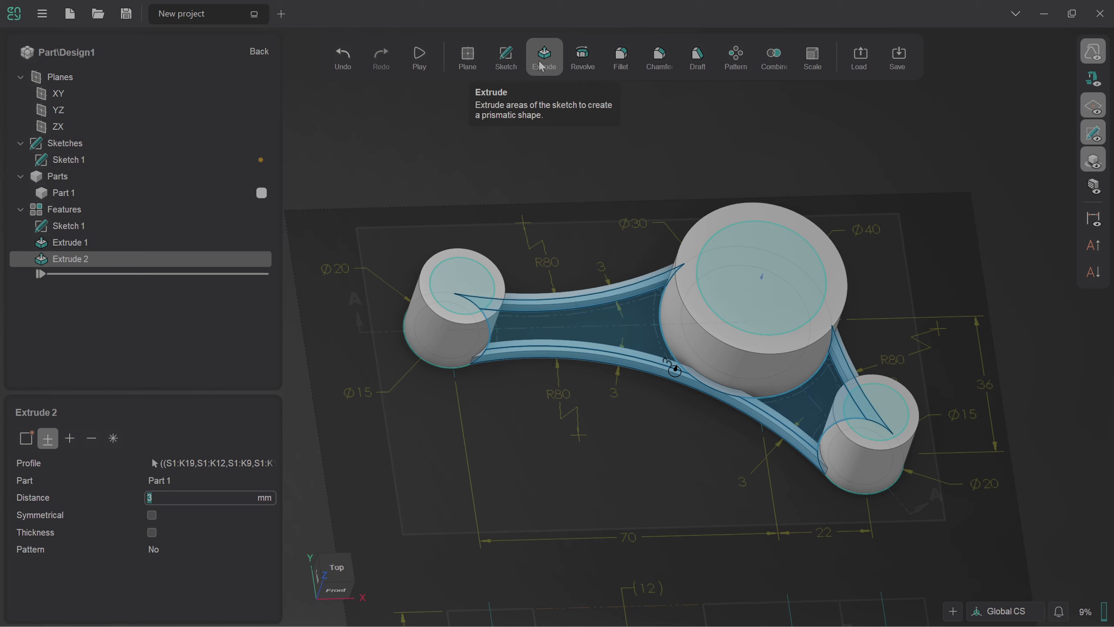
type("12")
key("Return")
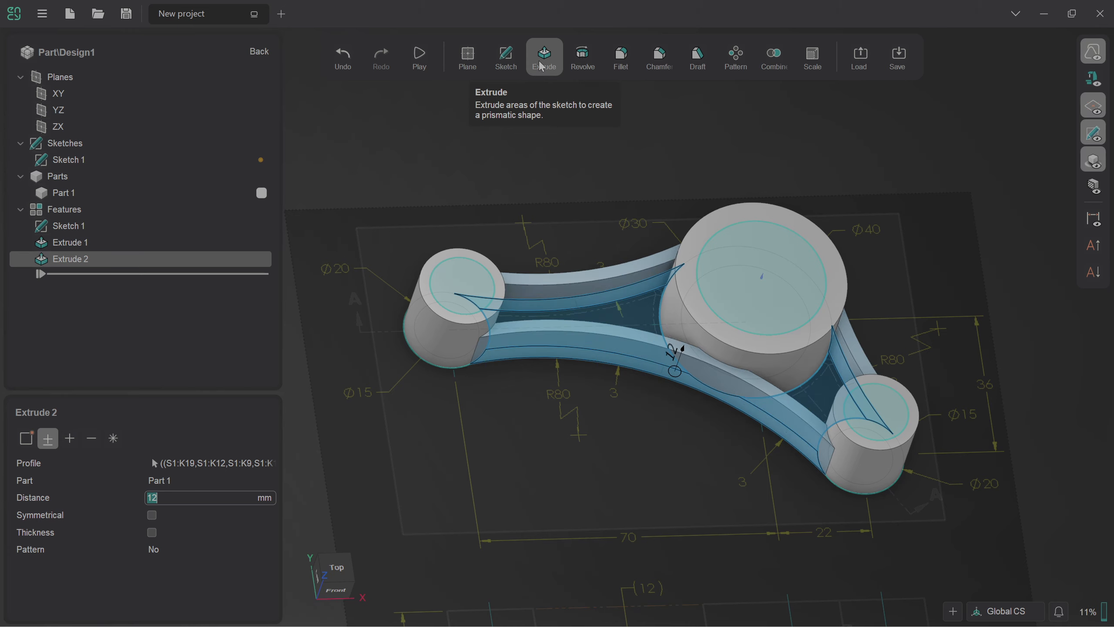
left_click(561, 49)
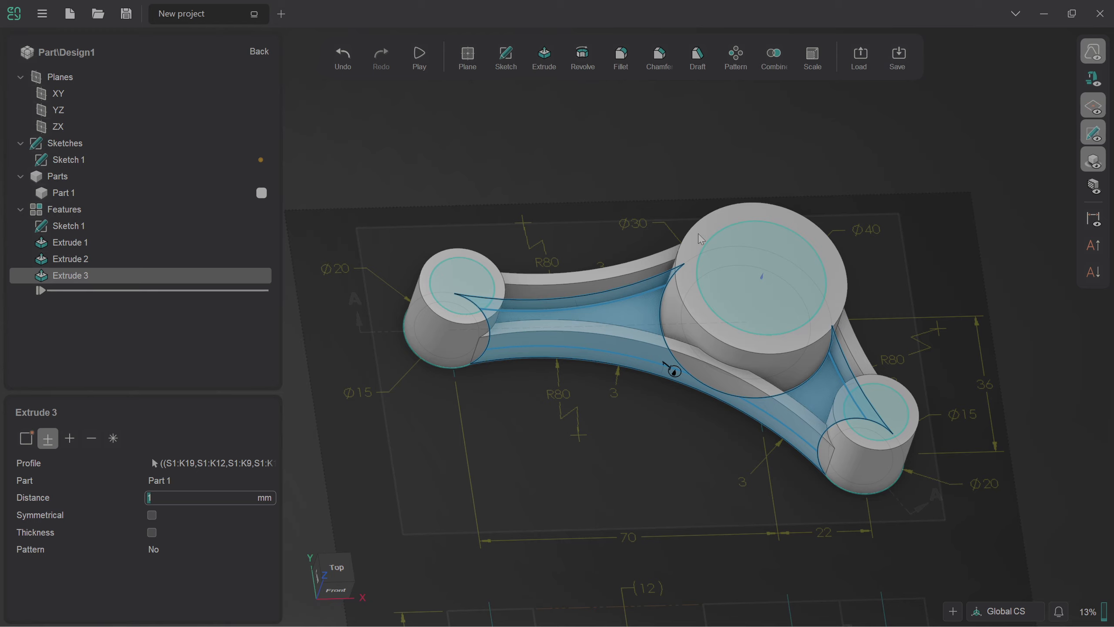
left_click(558, 167)
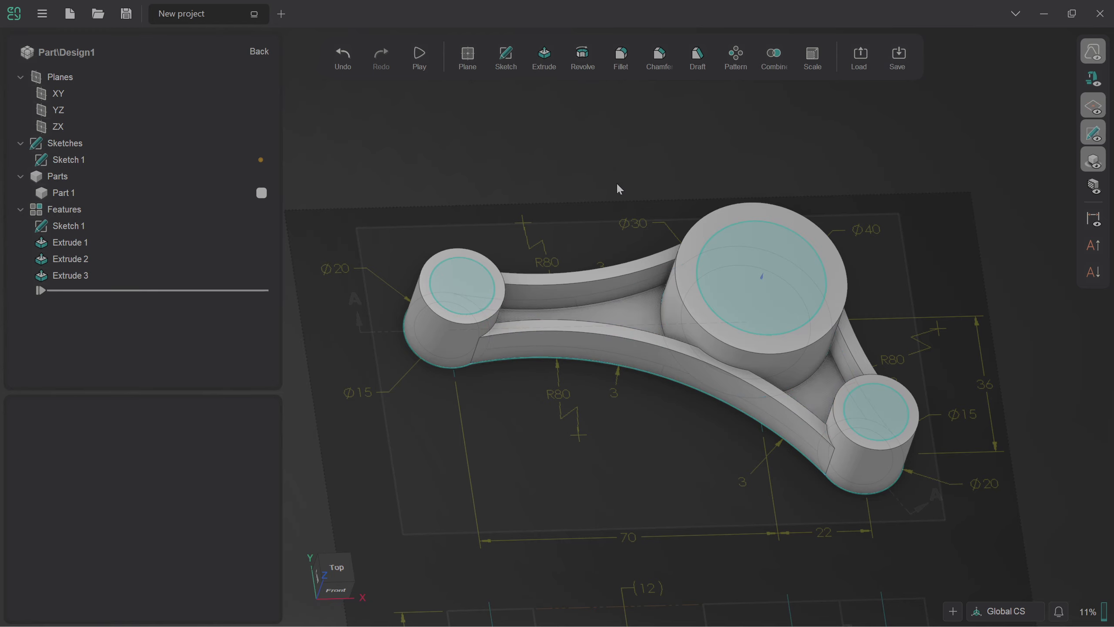
double_click(644, 318)
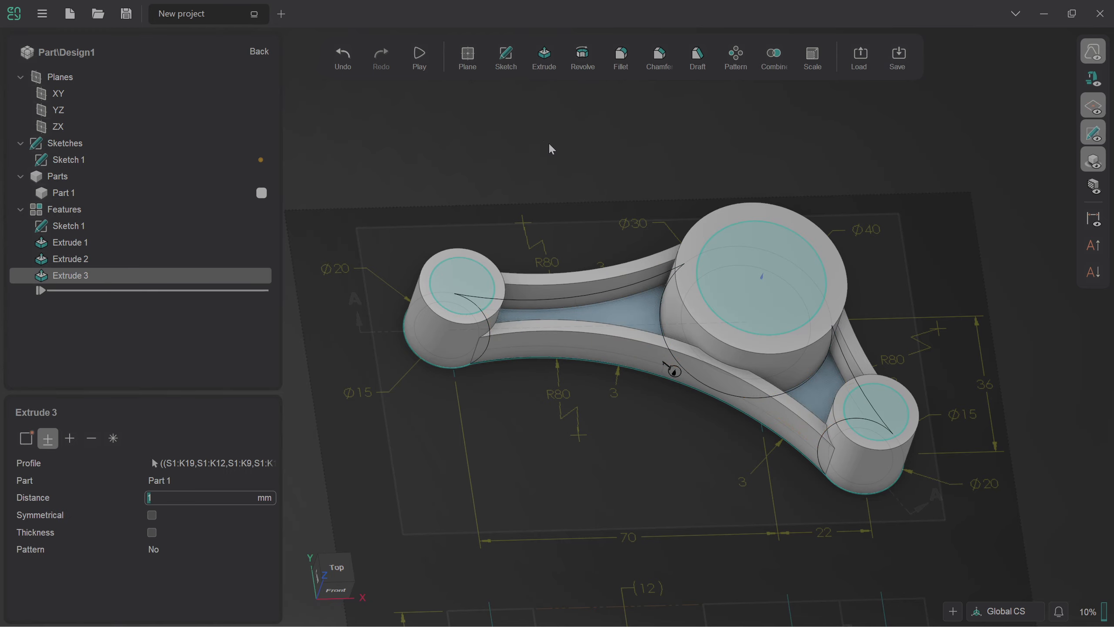
left_click(546, 62)
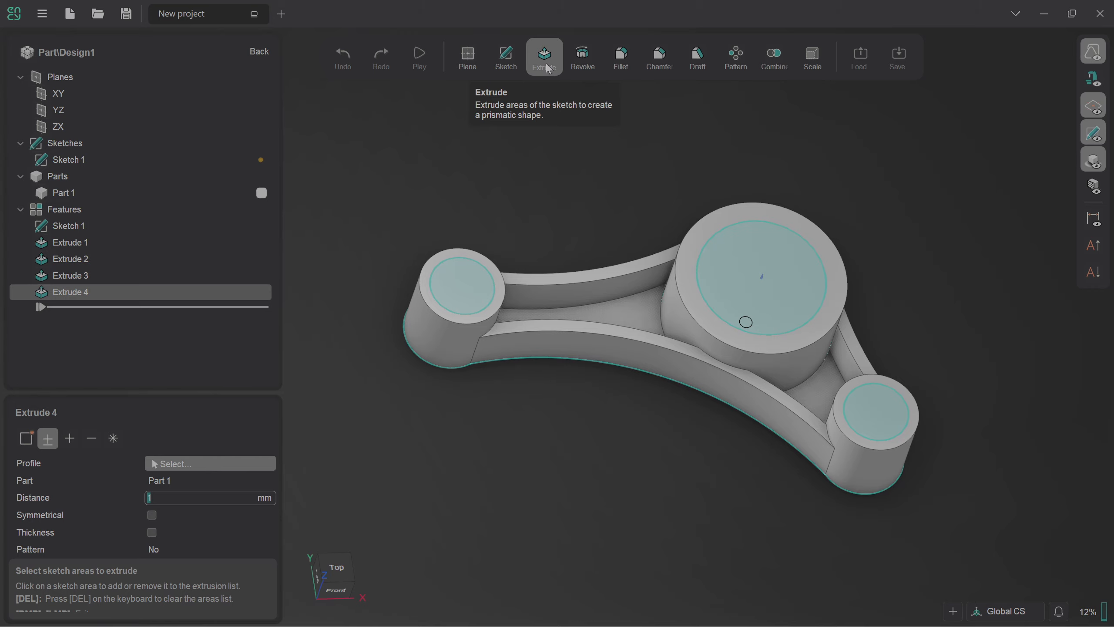
type("3")
key("Return")
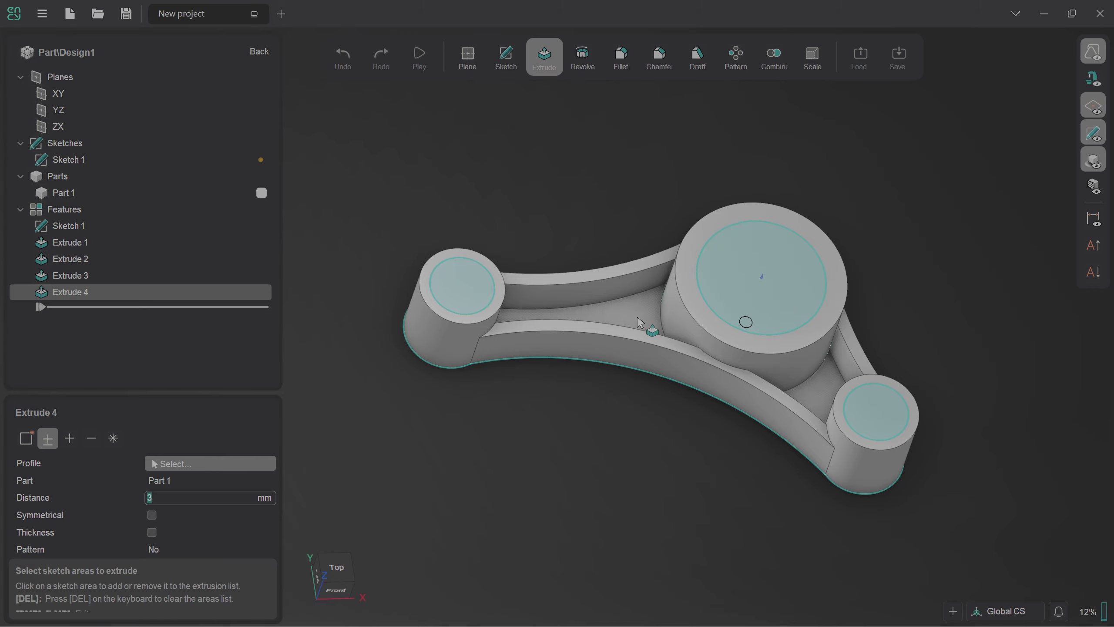
key("Escape")
left_click(642, 303)
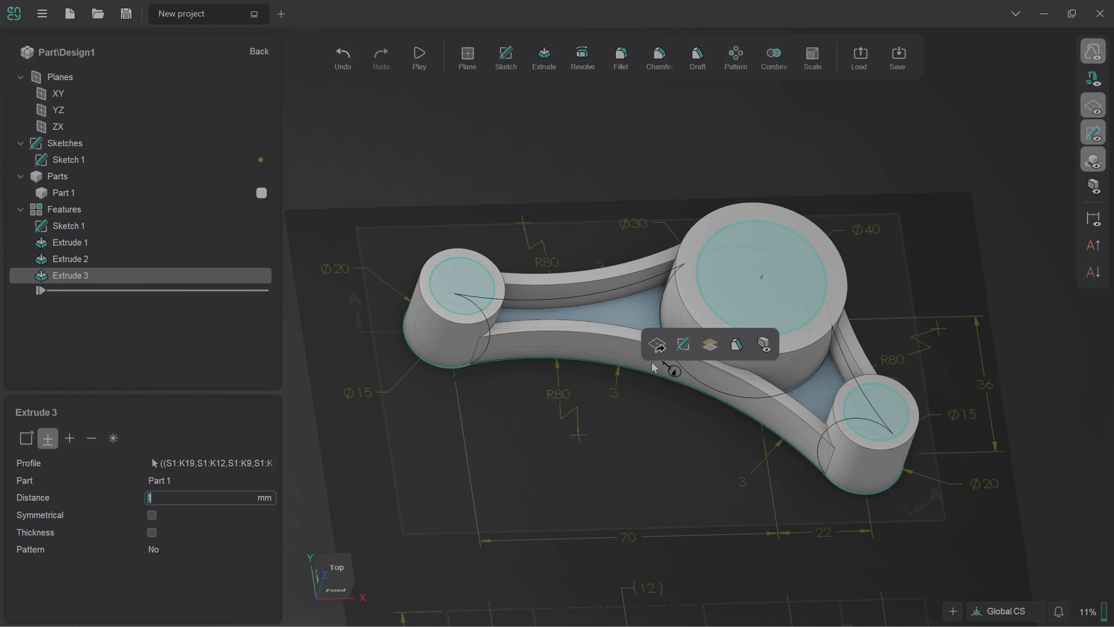
middle_click_drag(648, 305, 645, 368)
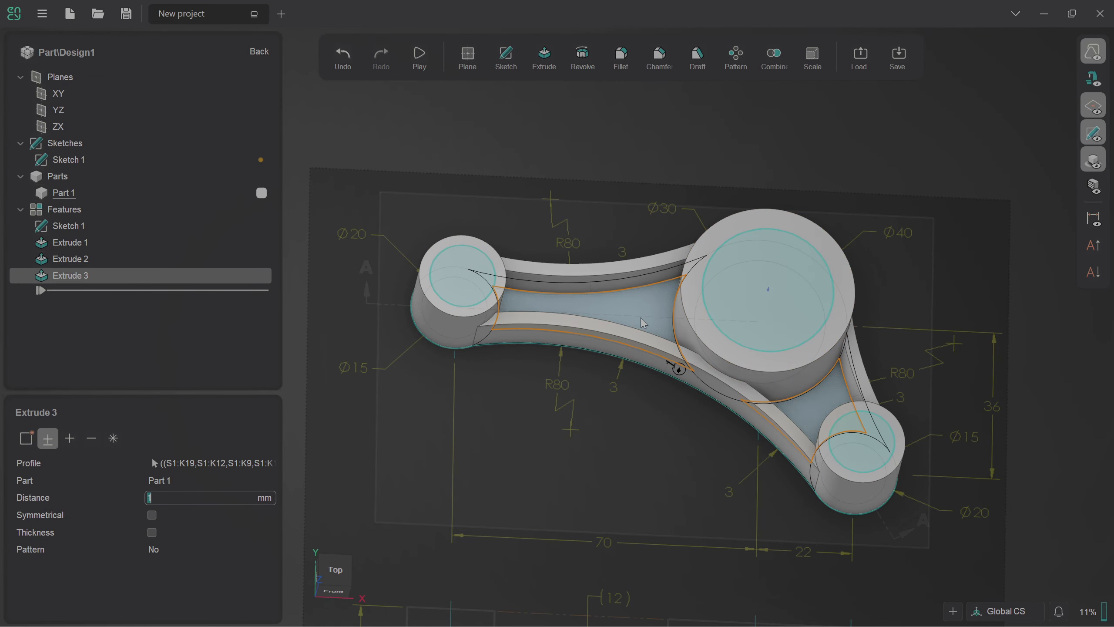
left_click(659, 315)
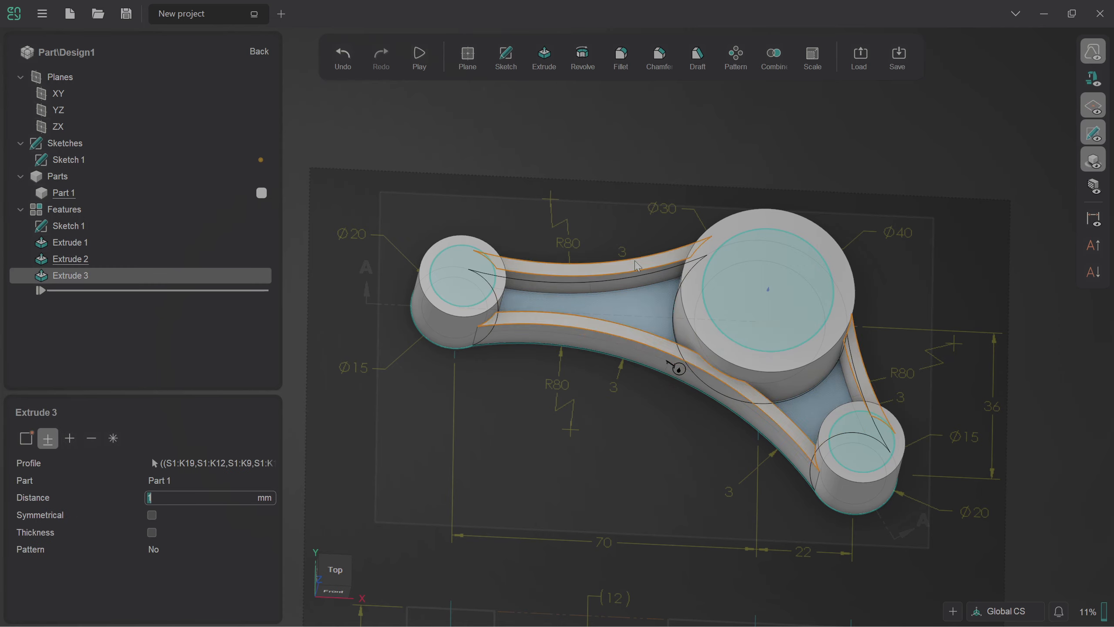
left_click(547, 61)
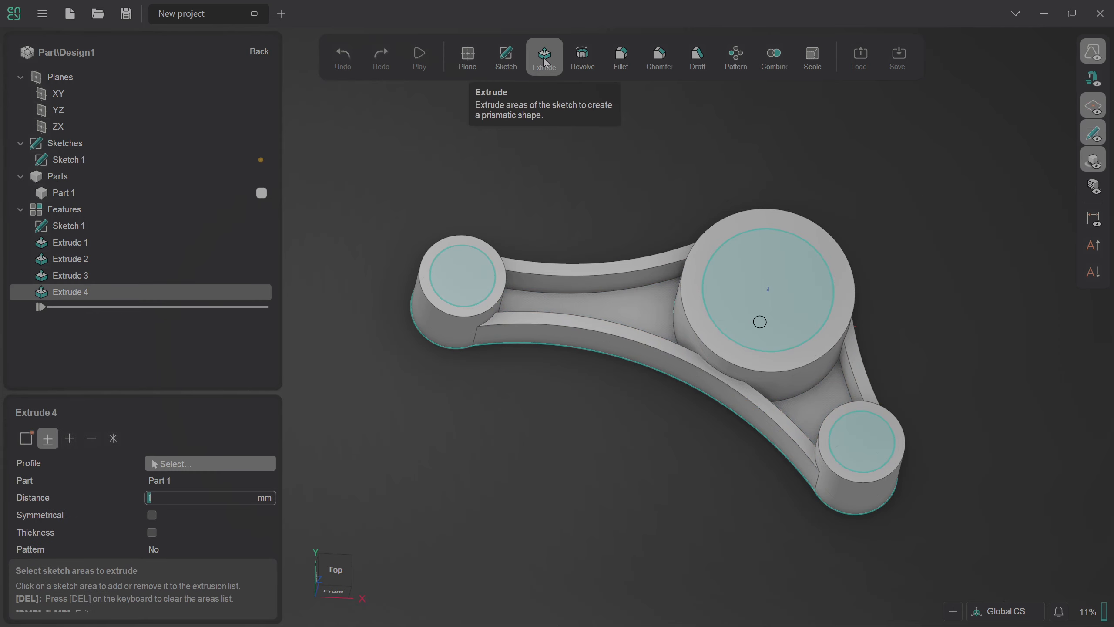
left_click(112, 278)
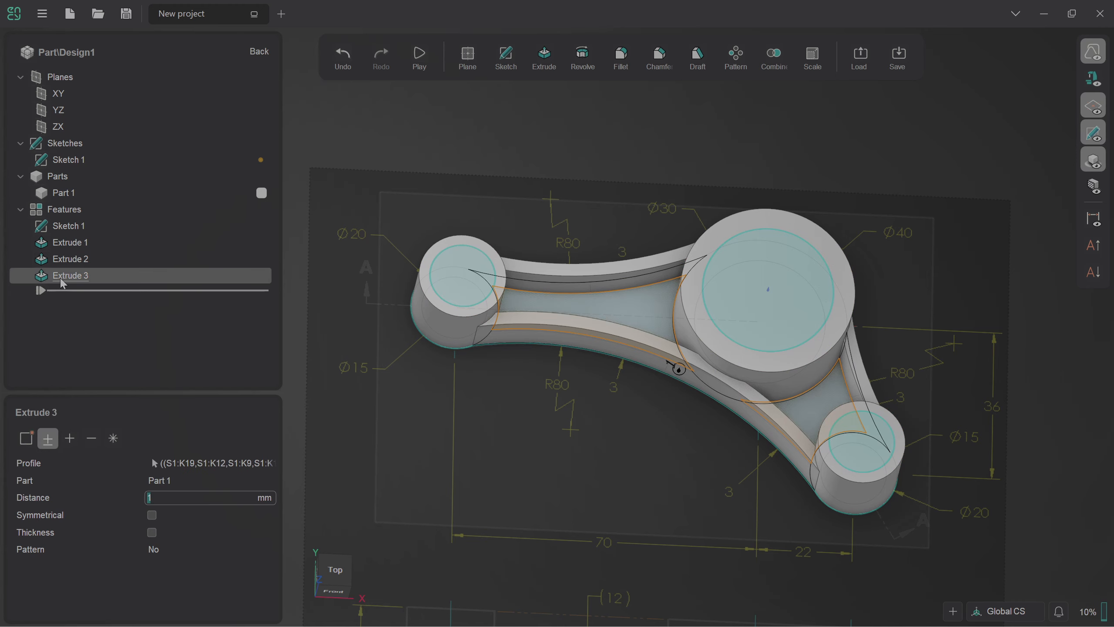
left_click(343, 58)
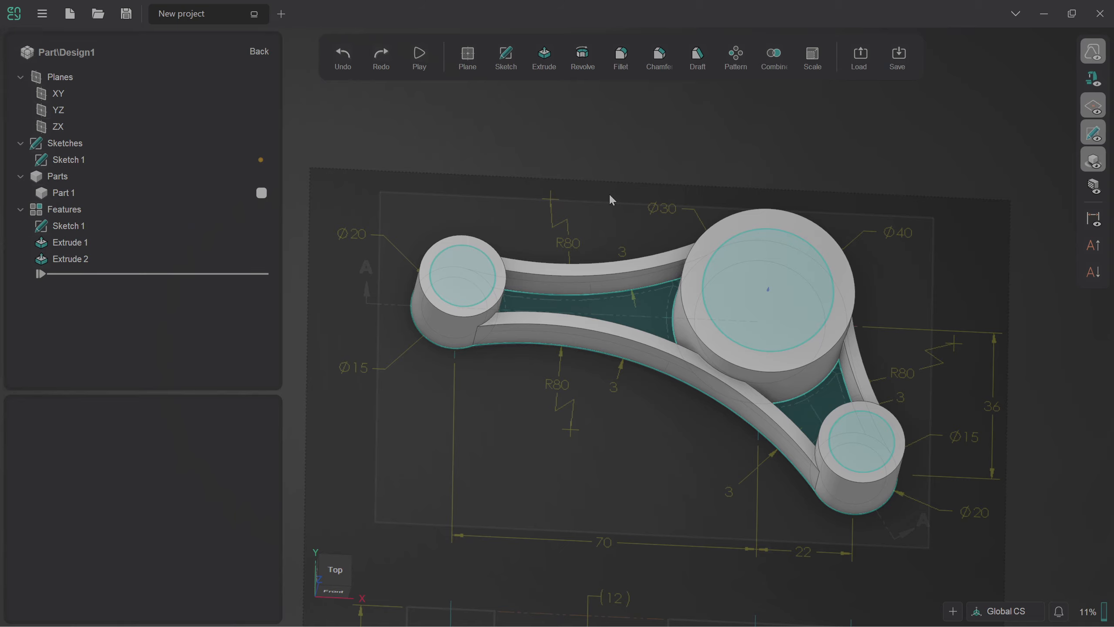
- Extrude the two web areas between the R80 ribs and the bosses by 3 mm, joined to Part 1
left_click(639, 311)
left_click(808, 413)
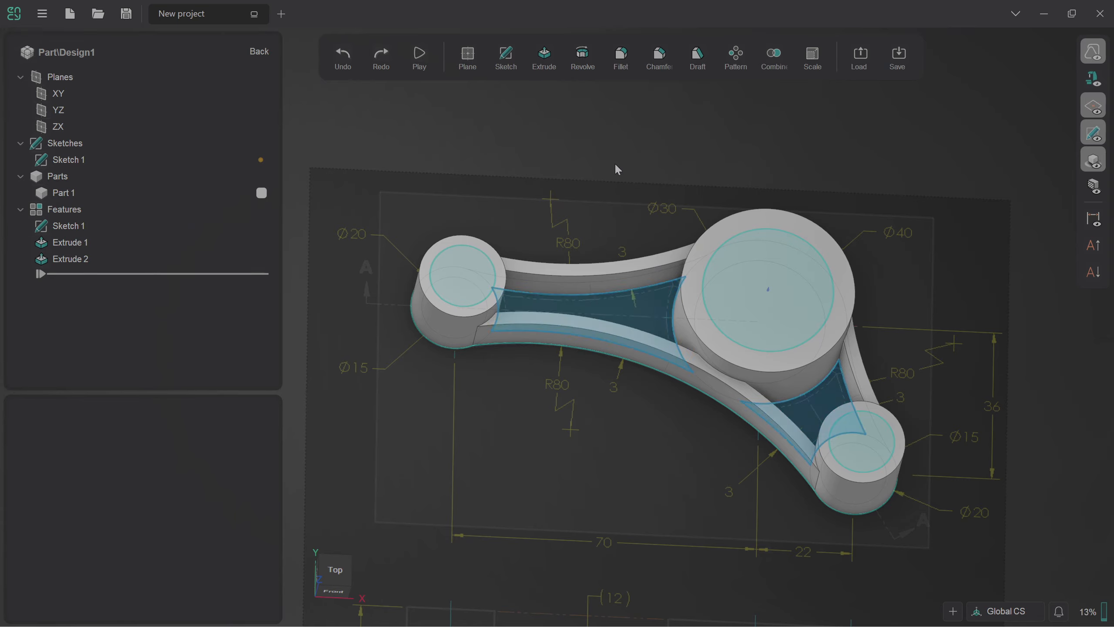
left_click(544, 57)
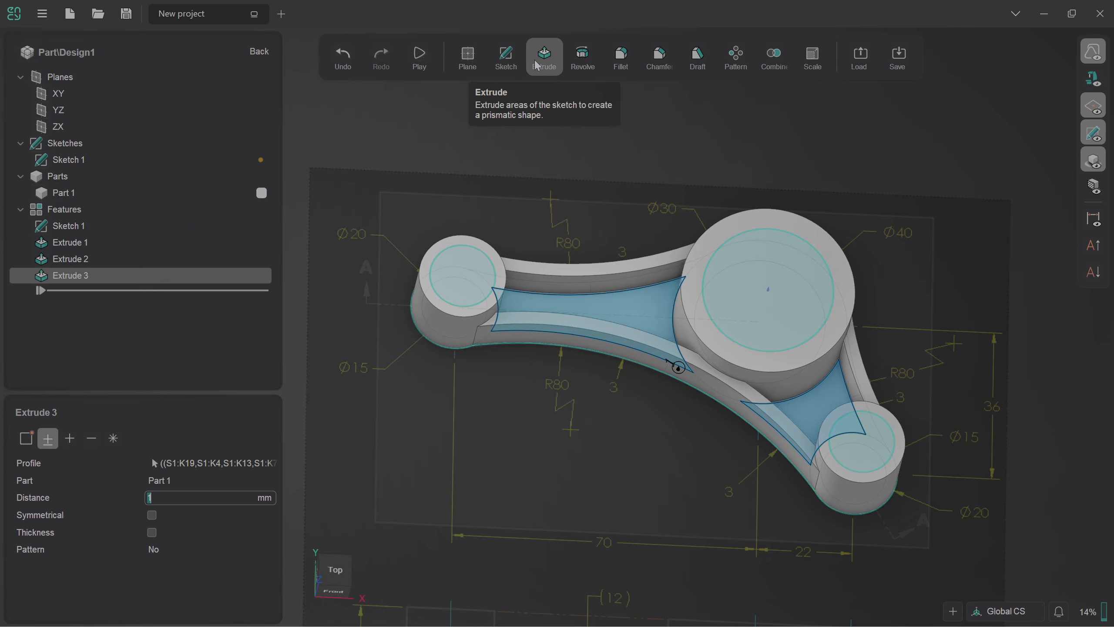
type("3")
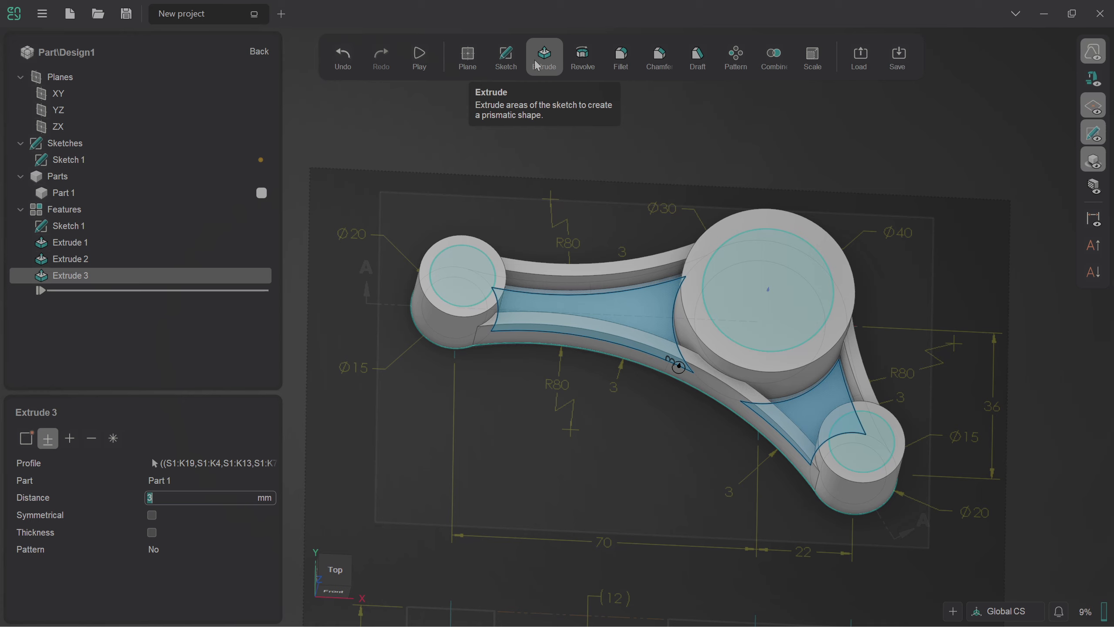
key("Return")
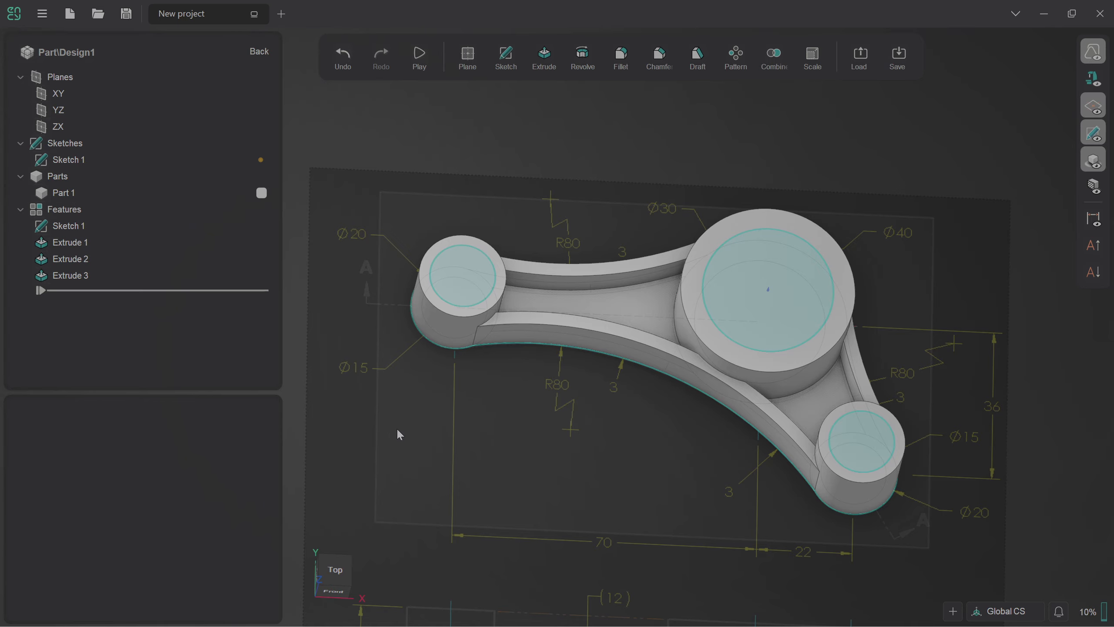
- Cut the 30 mm circle and both 15 mm circles through the bosses with an Extrude distance of 0 mm
left_click(462, 278)
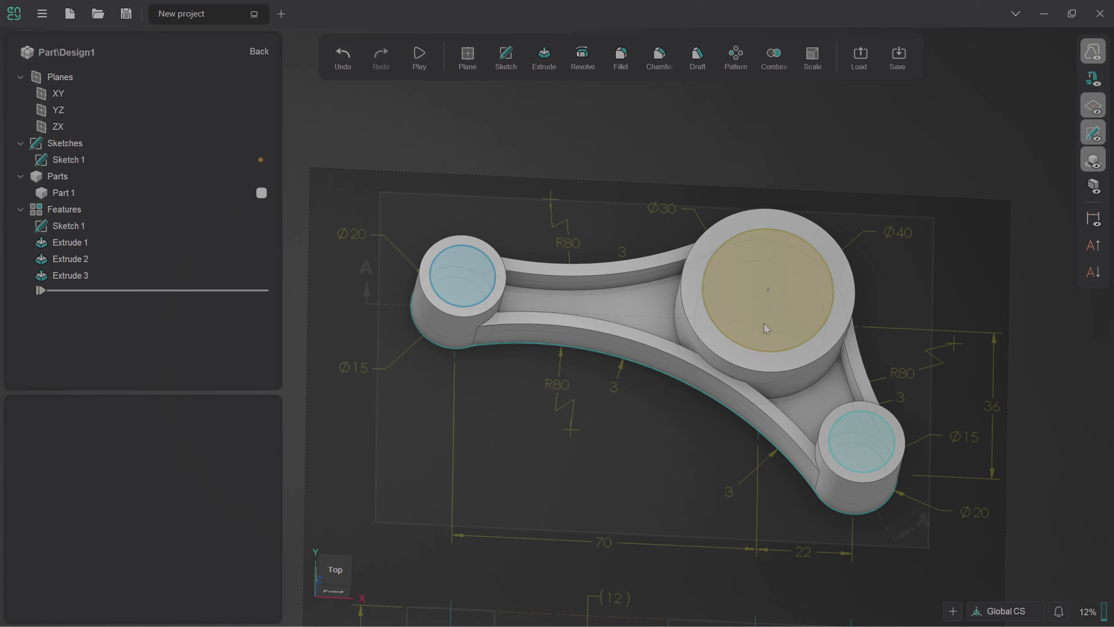
left_click(767, 328)
left_click(871, 439)
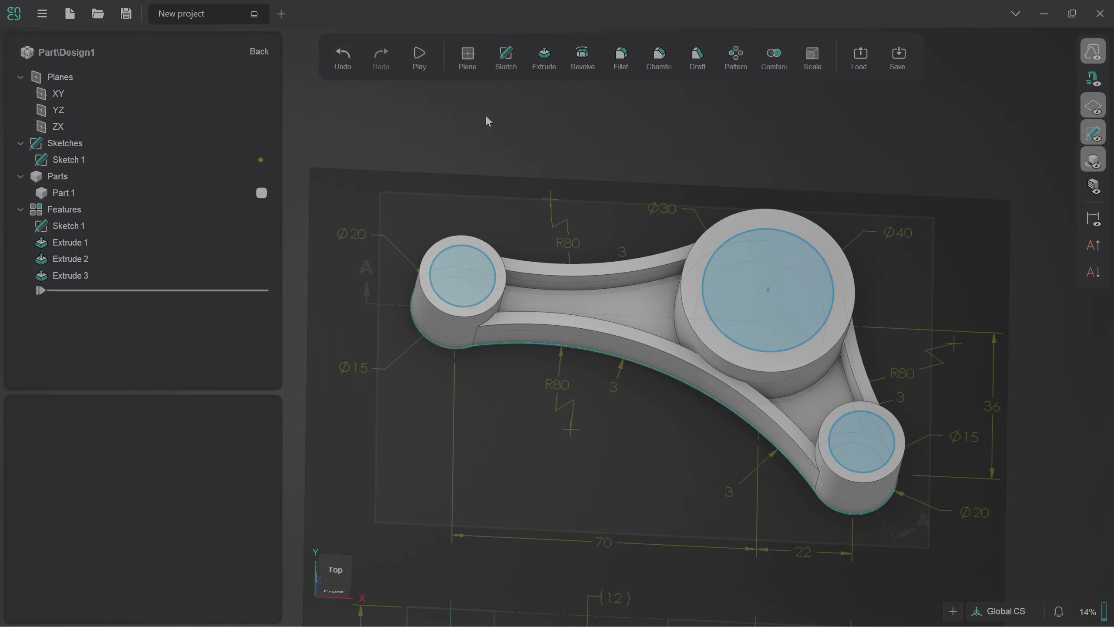
left_click(544, 61)
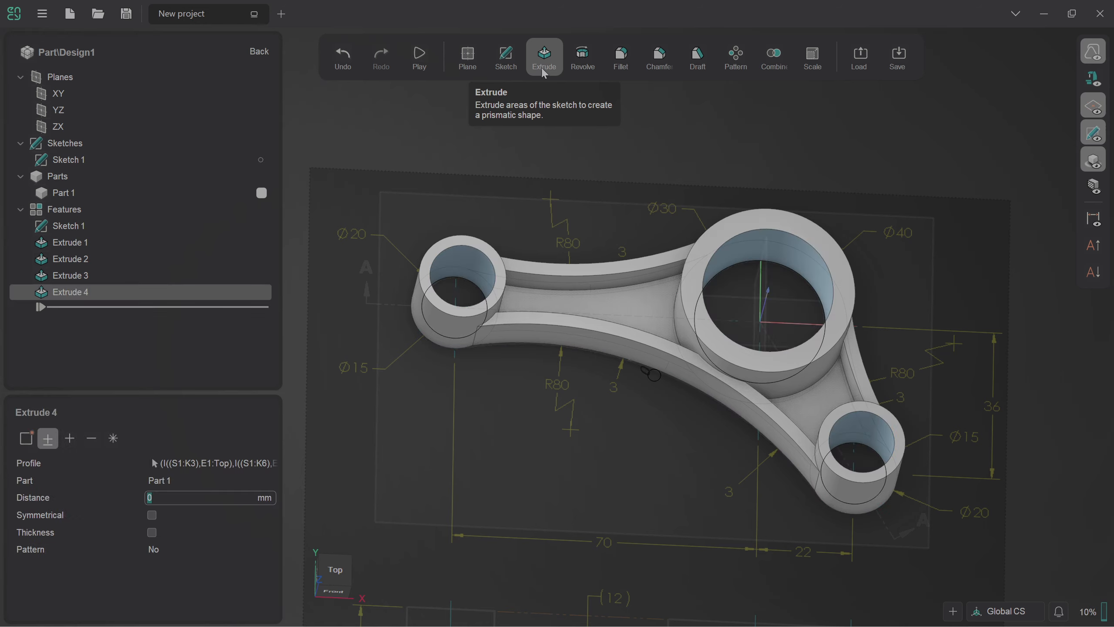